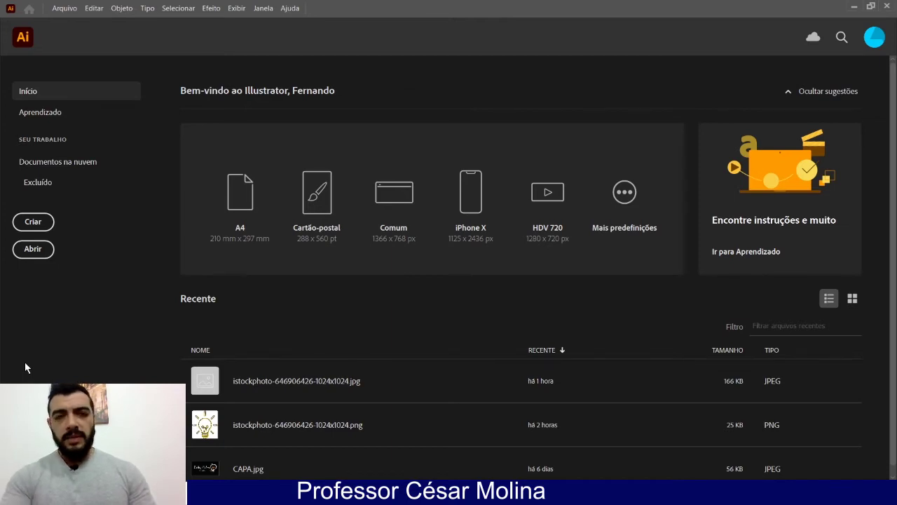
Start a new A4 document and name it logomarca
key("ctrl+n")
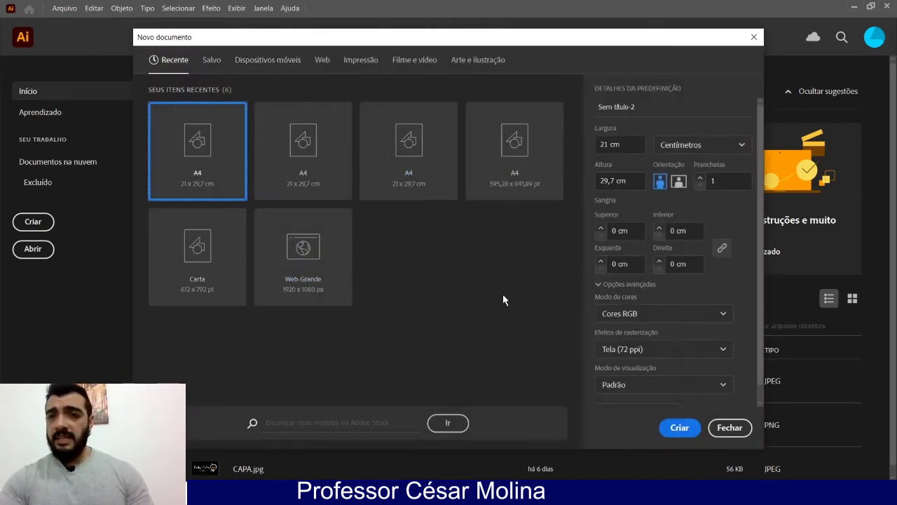
double_click(634, 106)
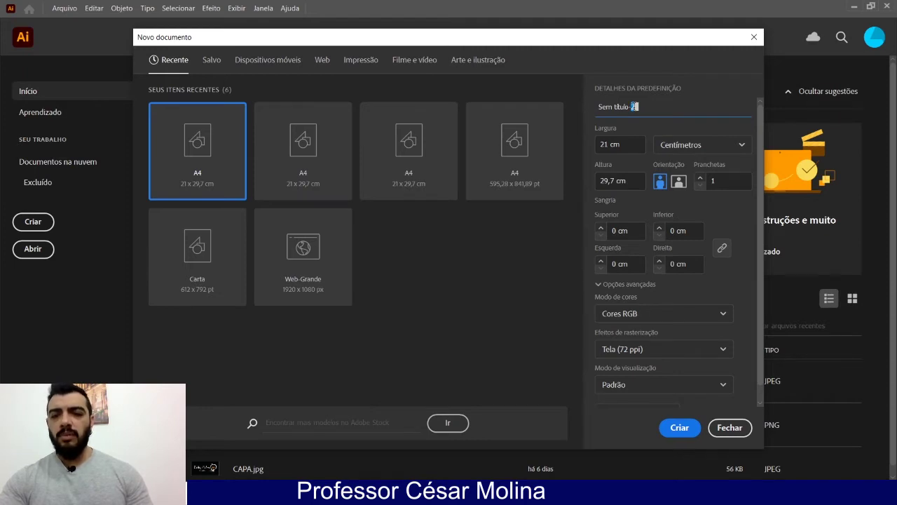
key("BackSpace")
key("BackSpace")
key("BackSpace")
key("BackSpace")
key("BackSpace")
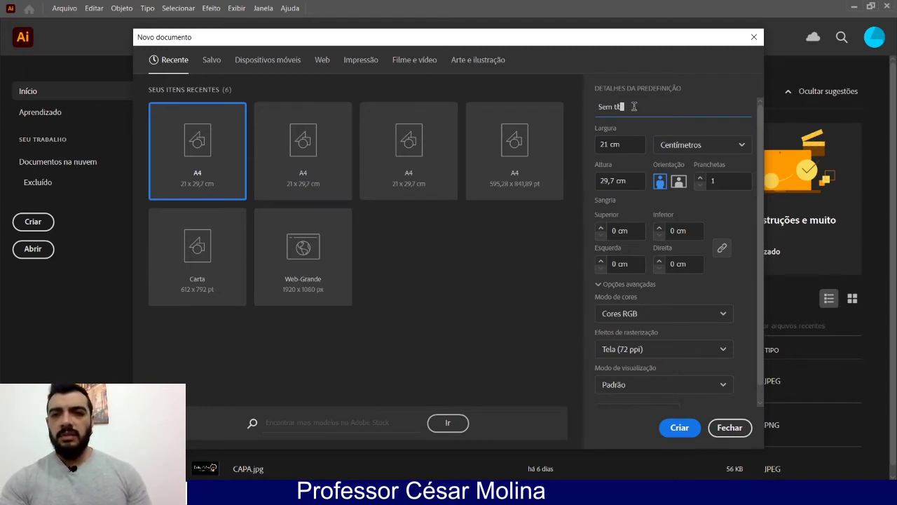
key("BackSpace")
key("BackSpace")
key("BackSpace")
key("BackSpace")
key("BackSpace")
key("BackSpace")
key("BackSpace")
type("logomar")
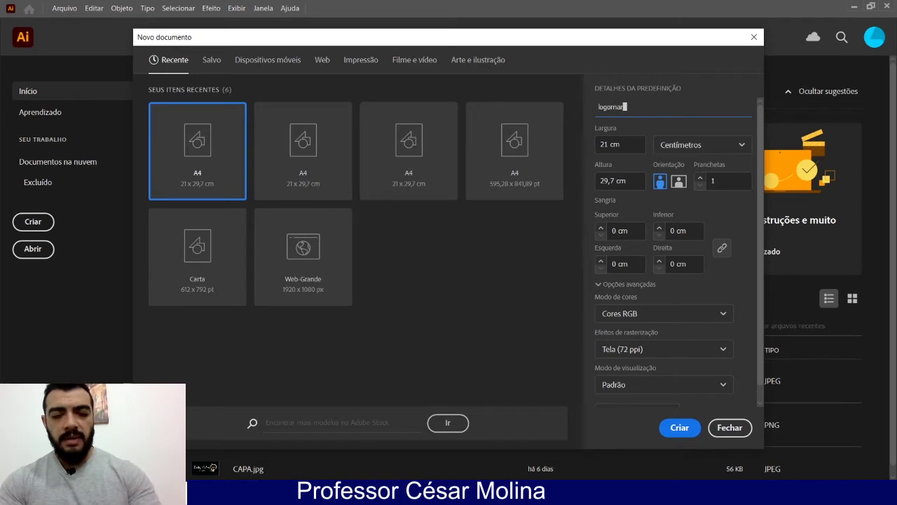
type("ca")
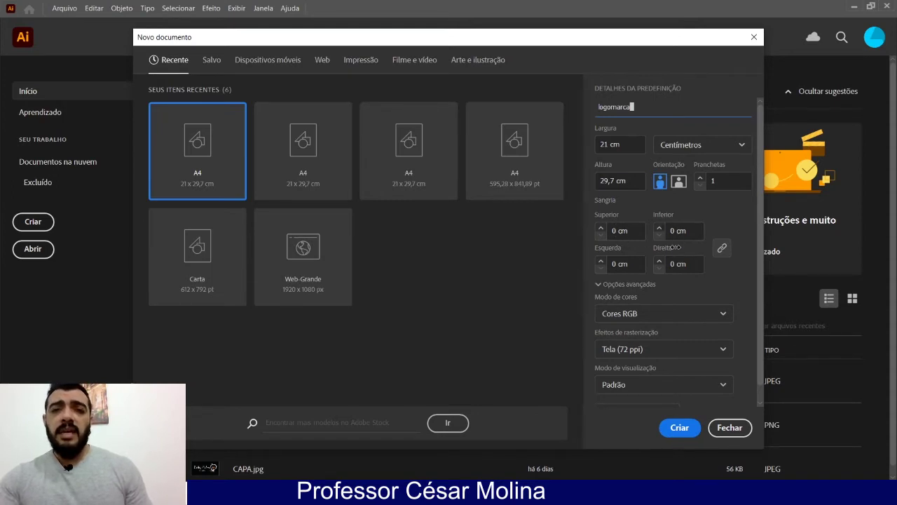
Keep RGB colour mode and Tela (72 ppi) raster effects, and create the document
left_click(688, 314)
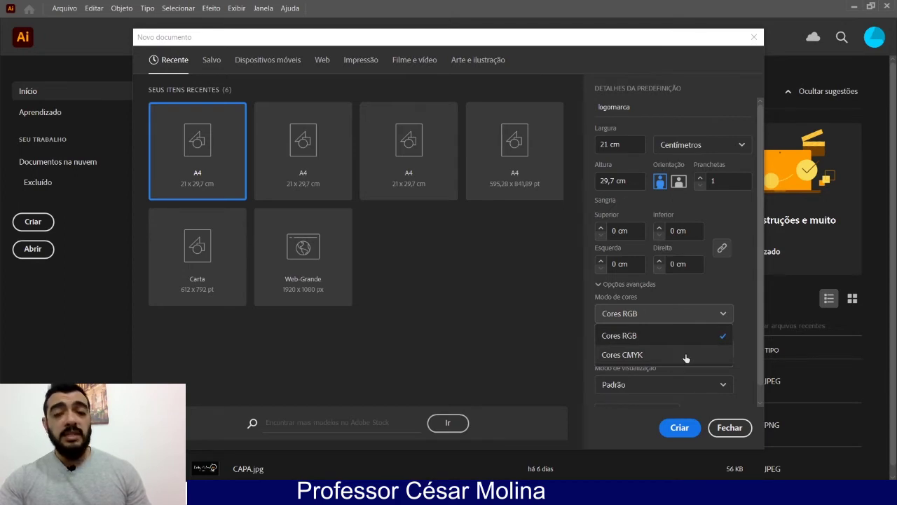
left_click(724, 341)
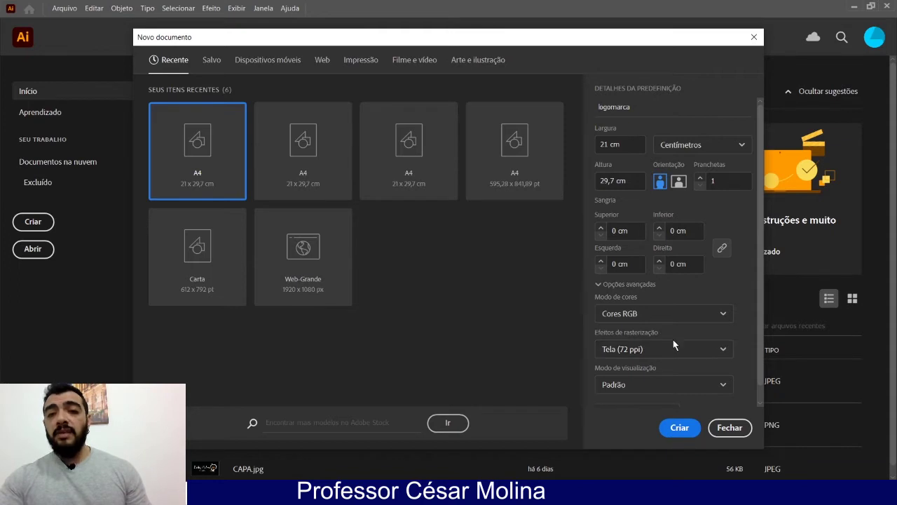
left_click(724, 346)
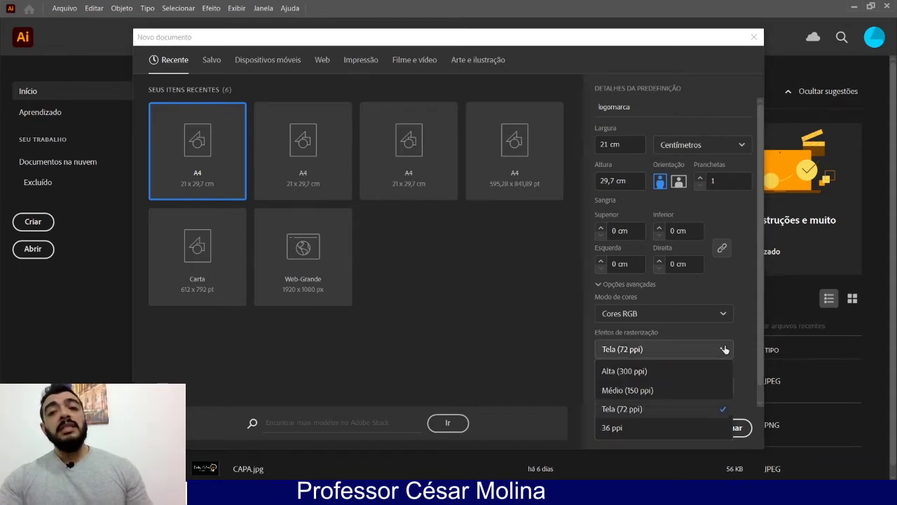
left_click(691, 413)
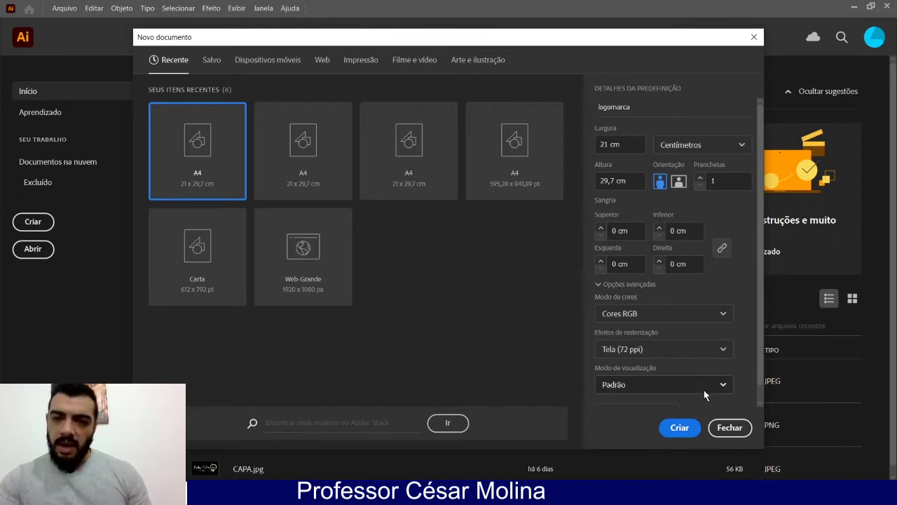
left_click(682, 429)
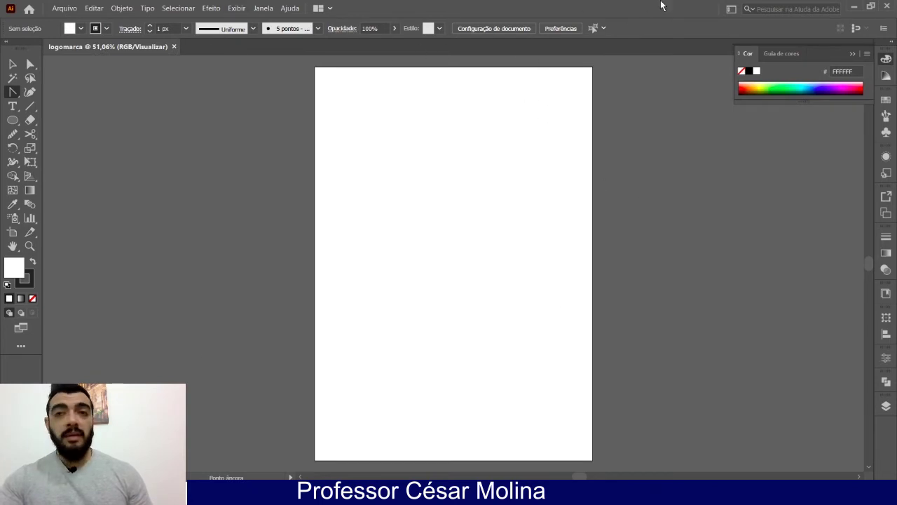
Switch the workspace to Essenciais
left_click(731, 9)
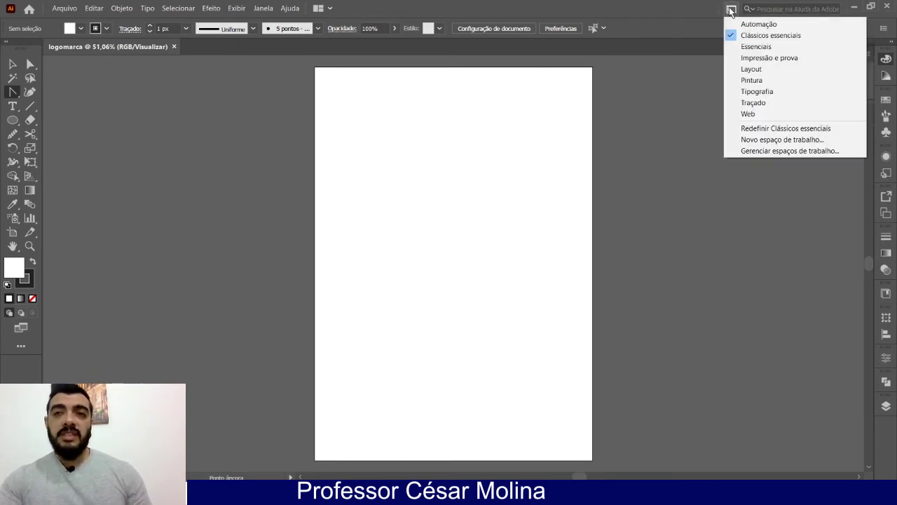
left_click(640, 132)
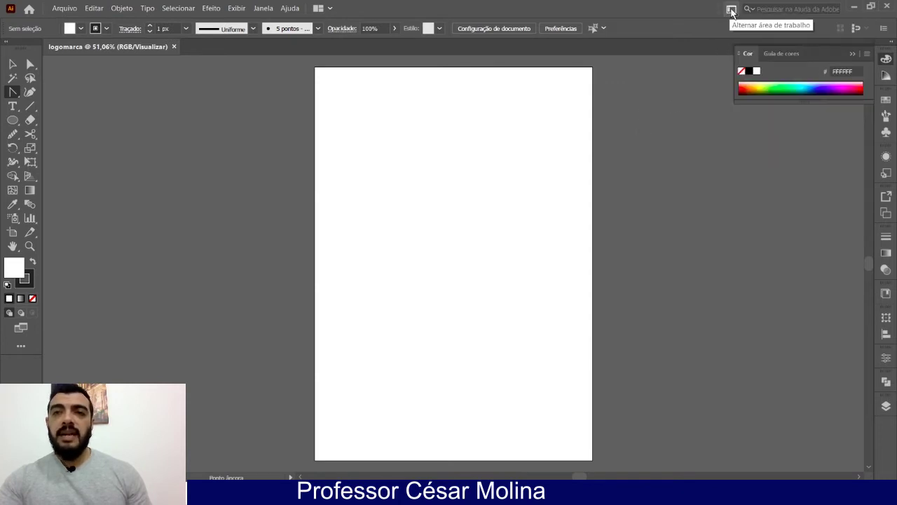
left_click(731, 11)
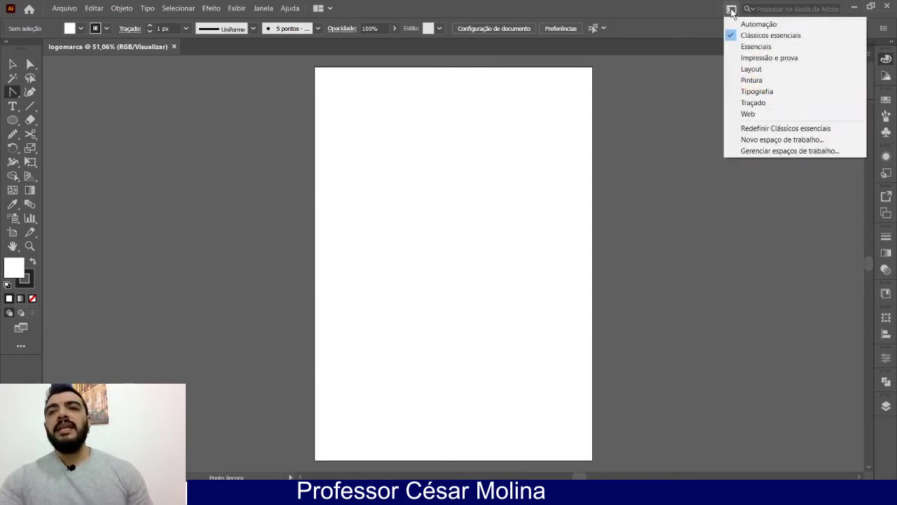
left_click(750, 48)
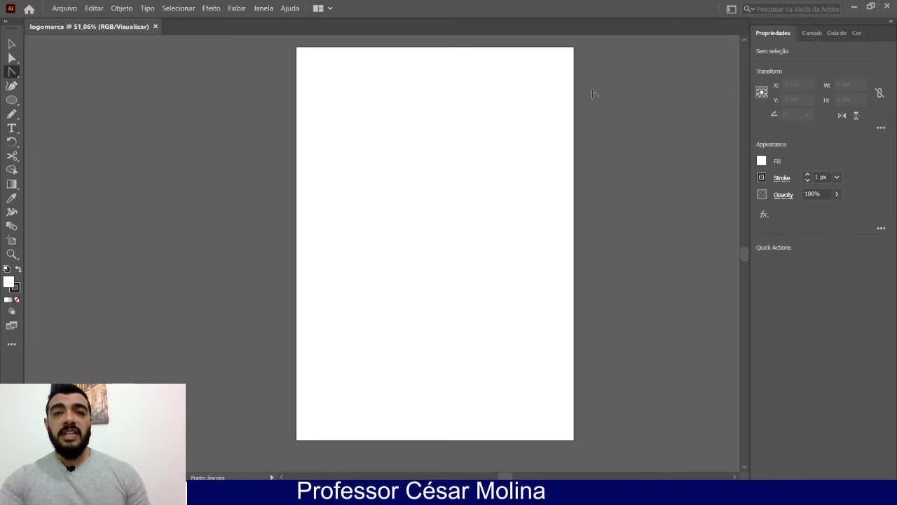
left_click(273, 9)
left_click(609, 152)
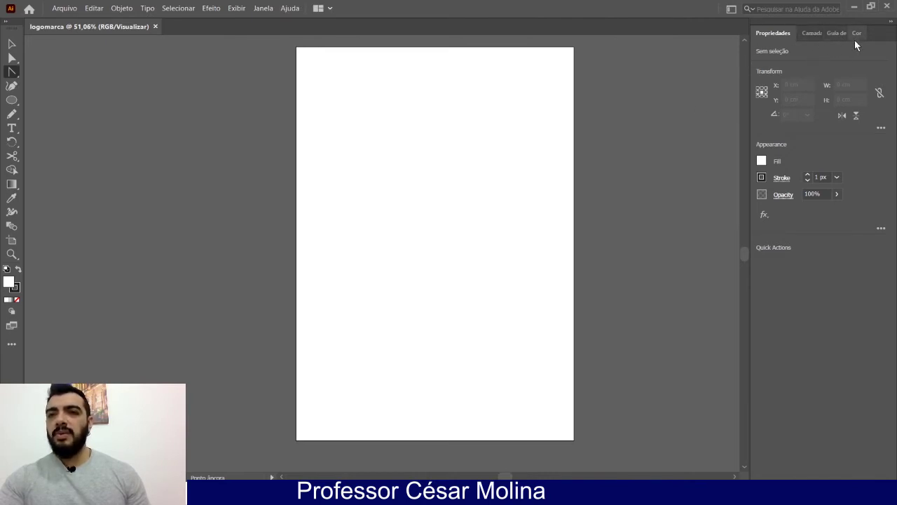
Switch the workspace to Clássicos essenciais and collapse the colour panel
left_click(732, 10)
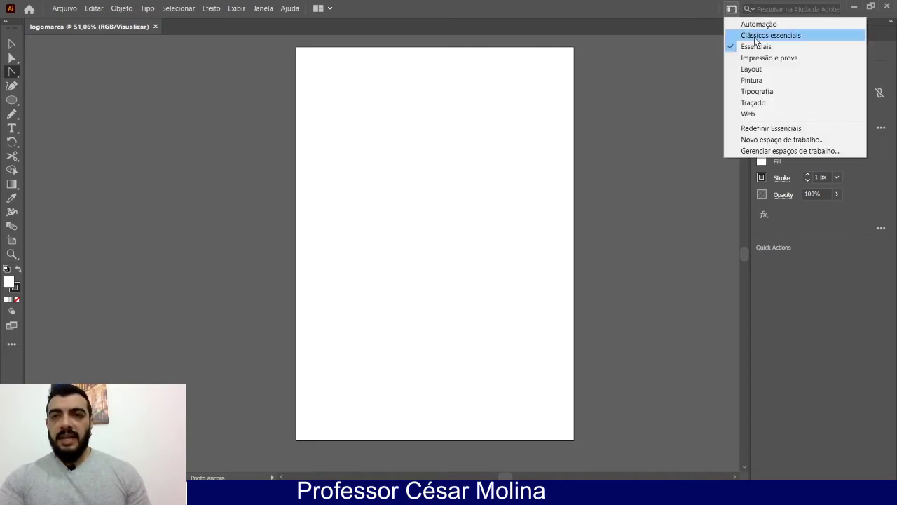
left_click(754, 35)
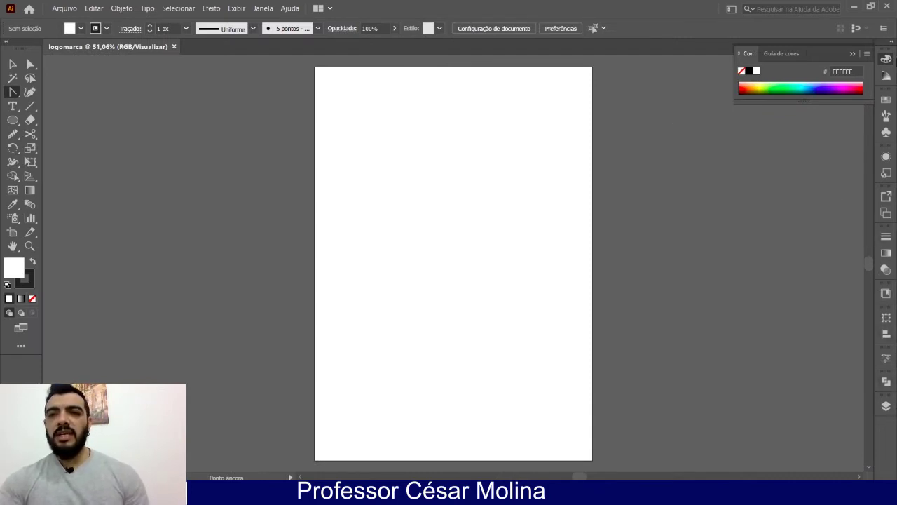
left_click(854, 54)
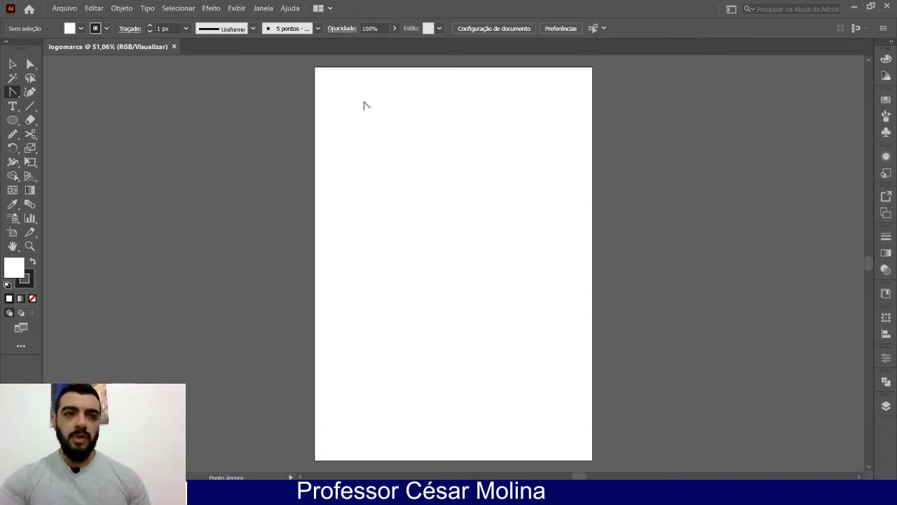
left_click(30, 64)
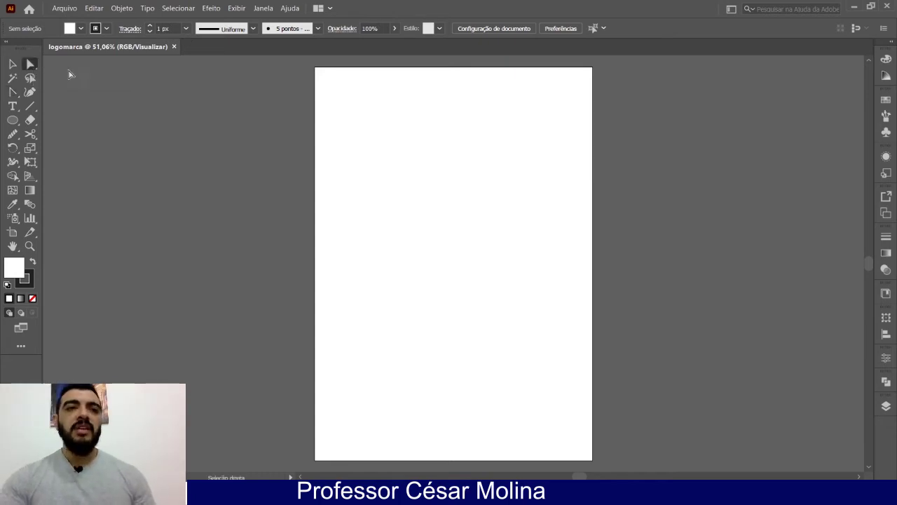
left_click(30, 120)
left_click(30, 135)
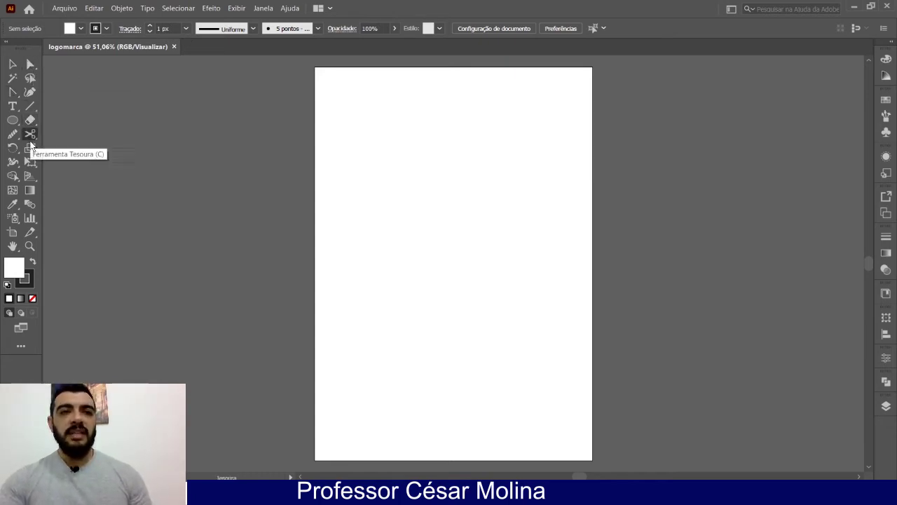
left_click(13, 148)
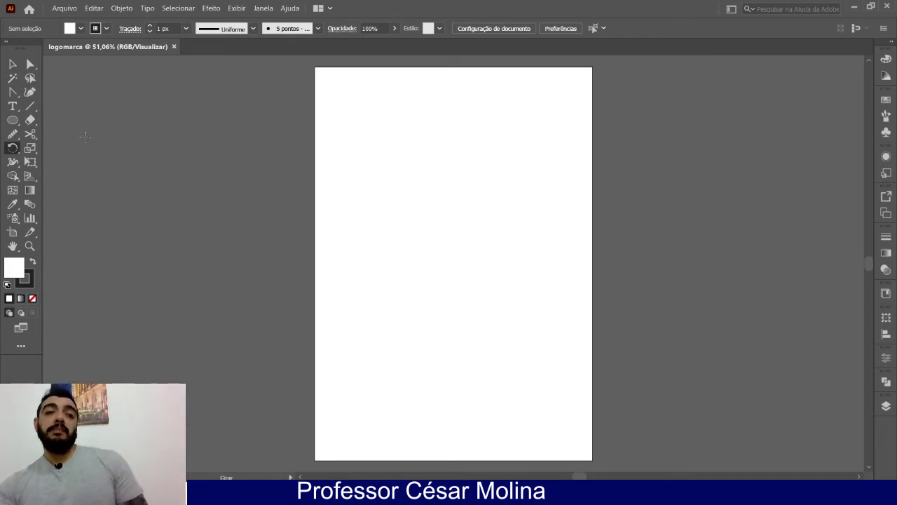
Activate the Pen tool and set the fill colour to magenta EA11EA
left_click(14, 97)
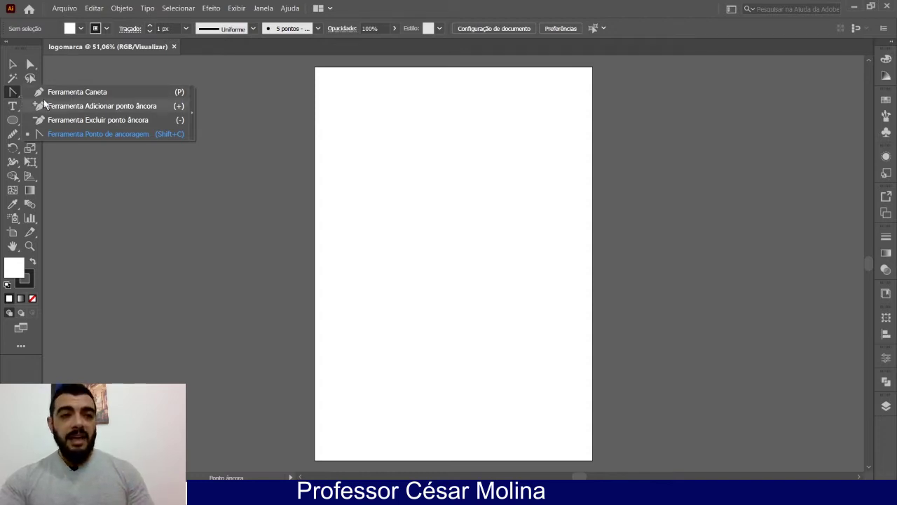
left_click(68, 93)
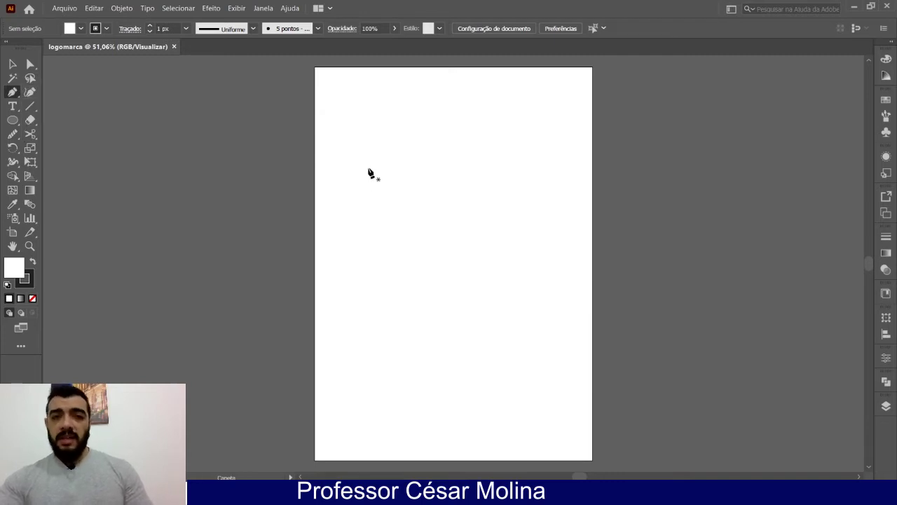
double_click(12, 273)
left_click_drag(148, 167, 182, 121)
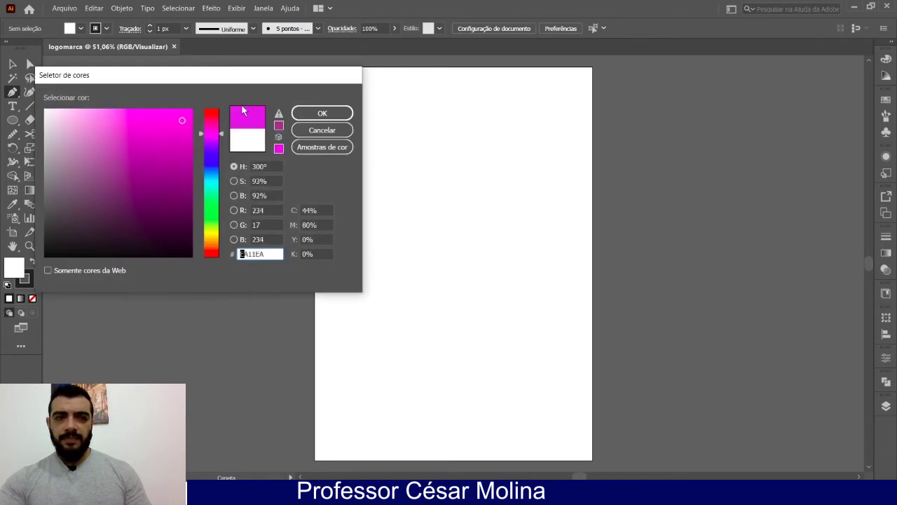
left_click(322, 114)
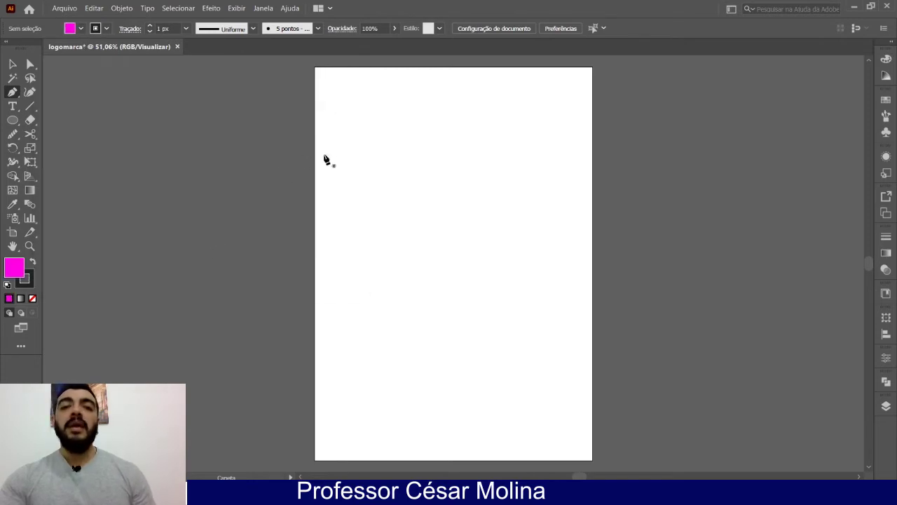
Draw a closed, irregular straight-sided polygon with six anchor points across the upper part of the artboard
left_click(354, 136)
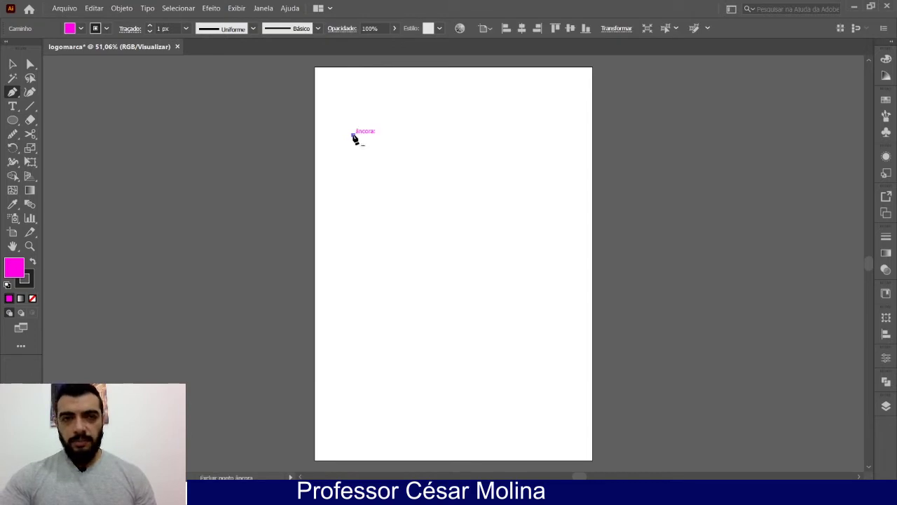
left_click(551, 124)
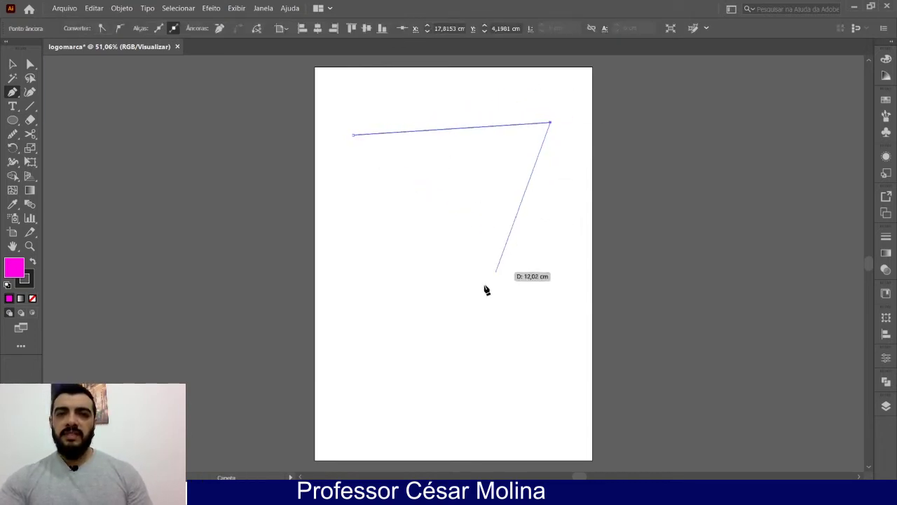
left_click(452, 327)
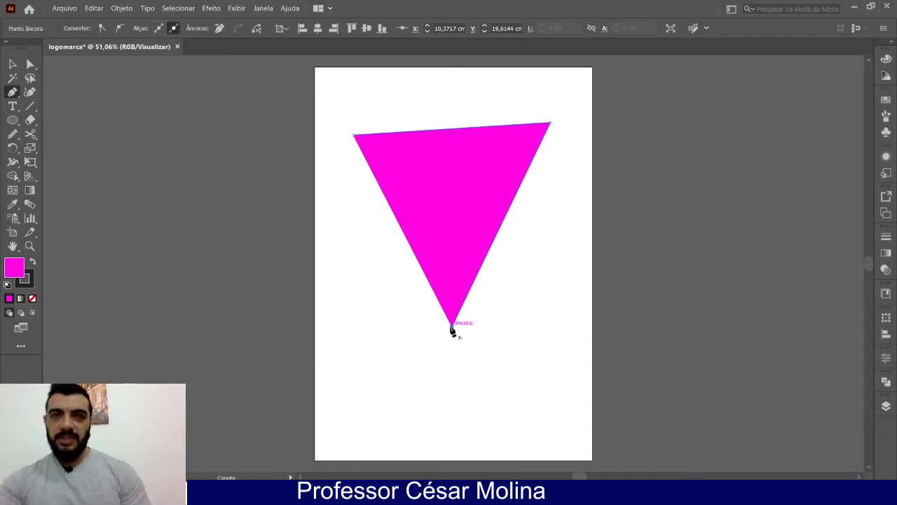
left_click_drag(452, 328, 449, 330)
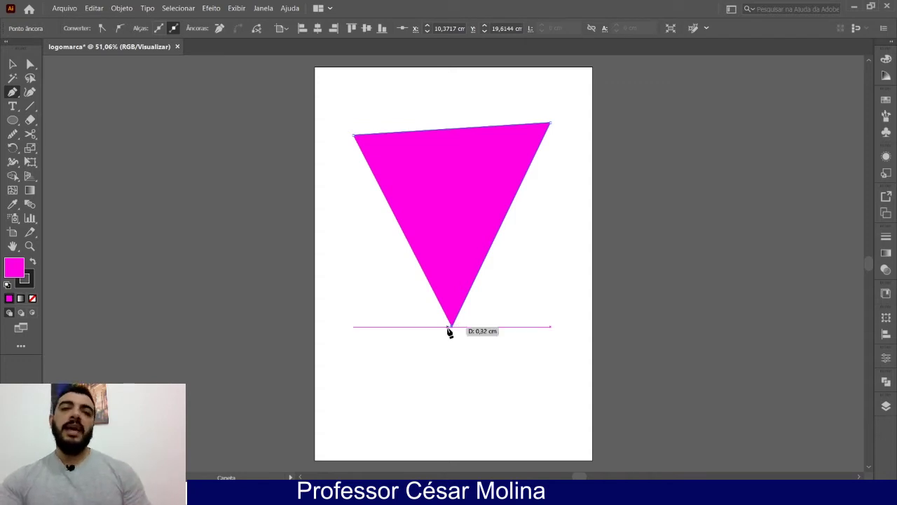
left_click(448, 332)
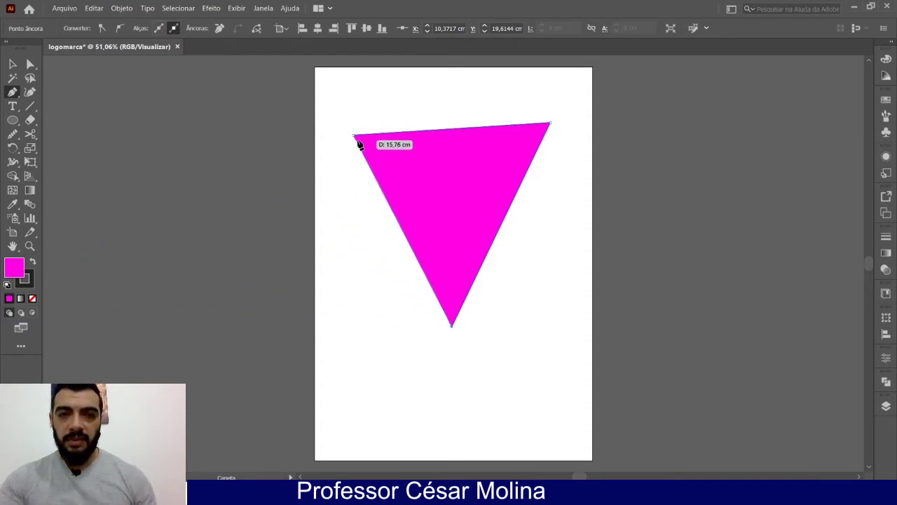
left_click(372, 332)
left_click(353, 309)
left_click(322, 268)
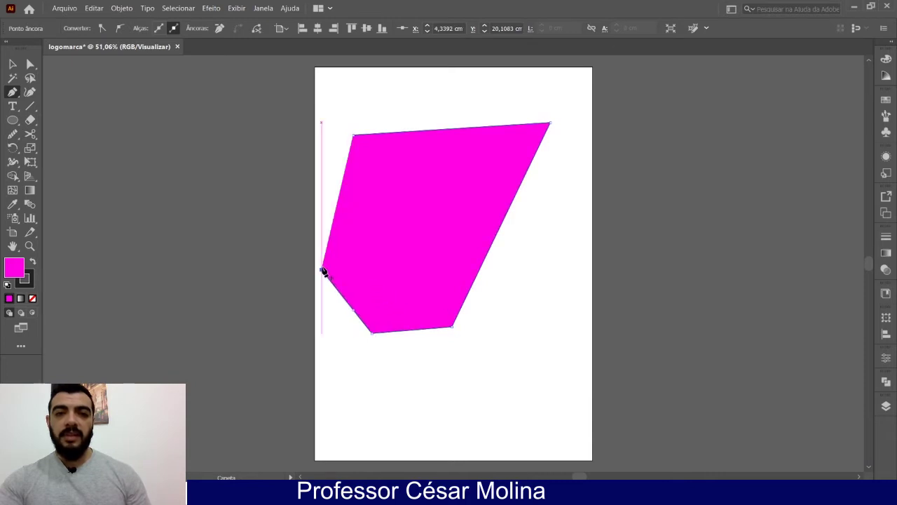
left_click(353, 137)
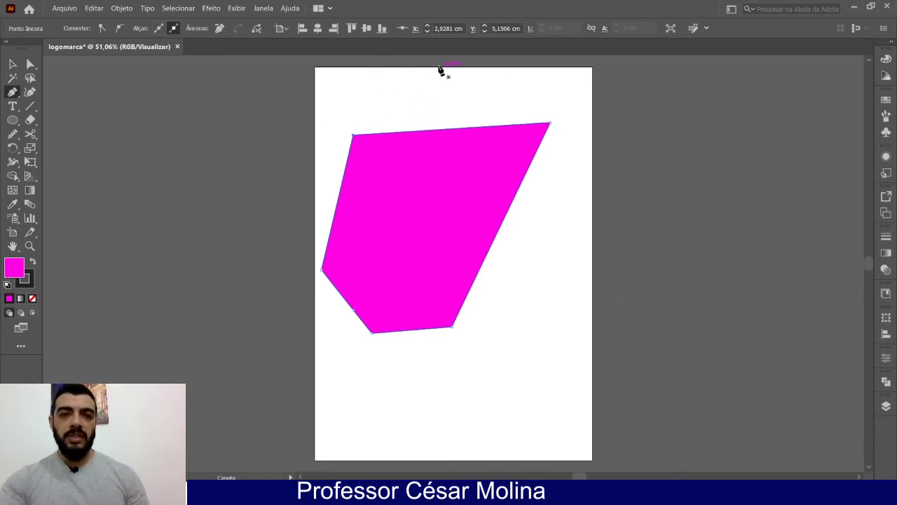
Swap the polygon's fill and stroke colours, and swap them back
left_click(30, 287)
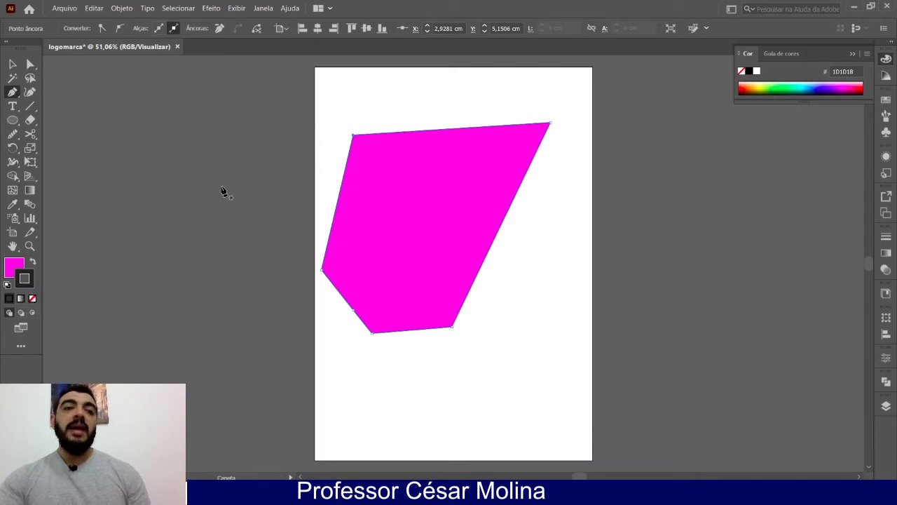
left_click(33, 262)
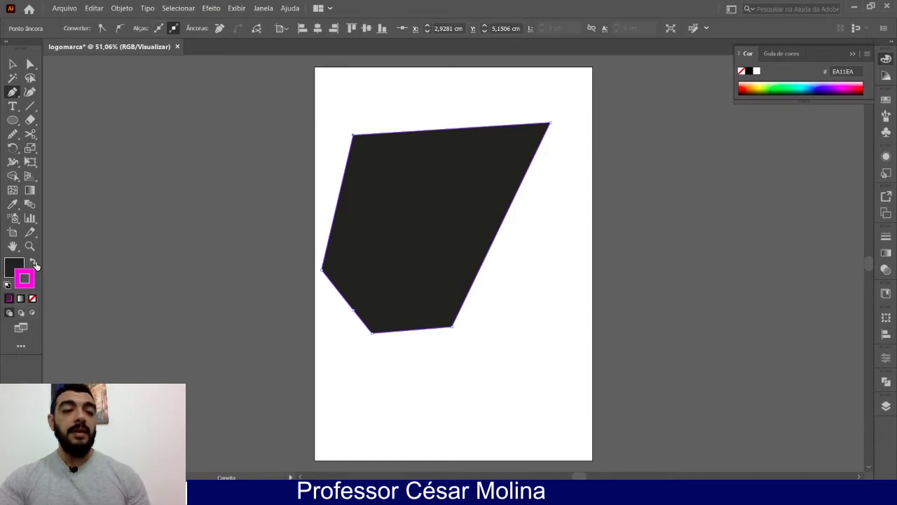
left_click(32, 264)
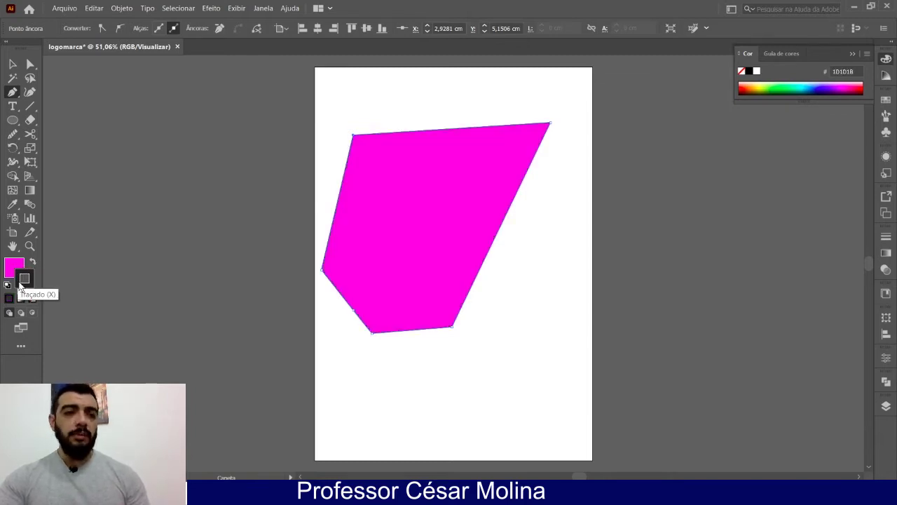
Open the colour picker for the polygon's fill and for its stroke, cancelling each one
double_click(14, 267)
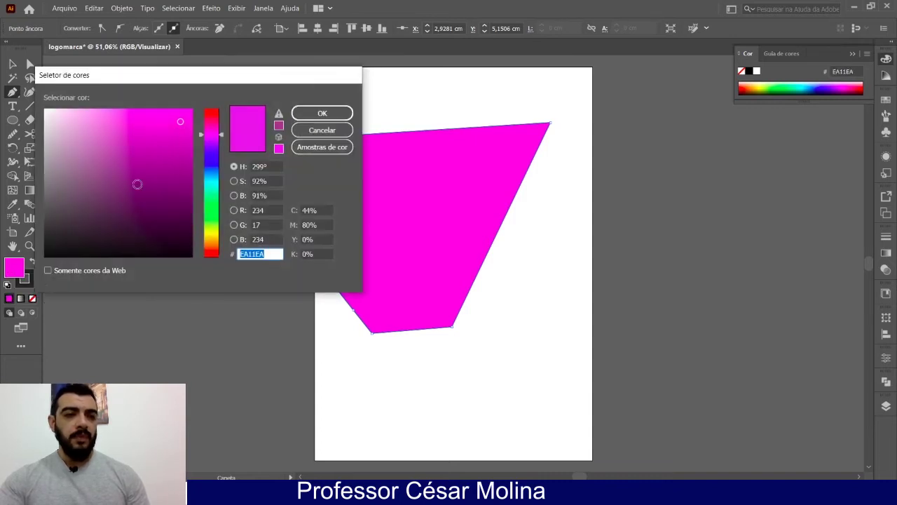
left_click(322, 129)
left_click(29, 279)
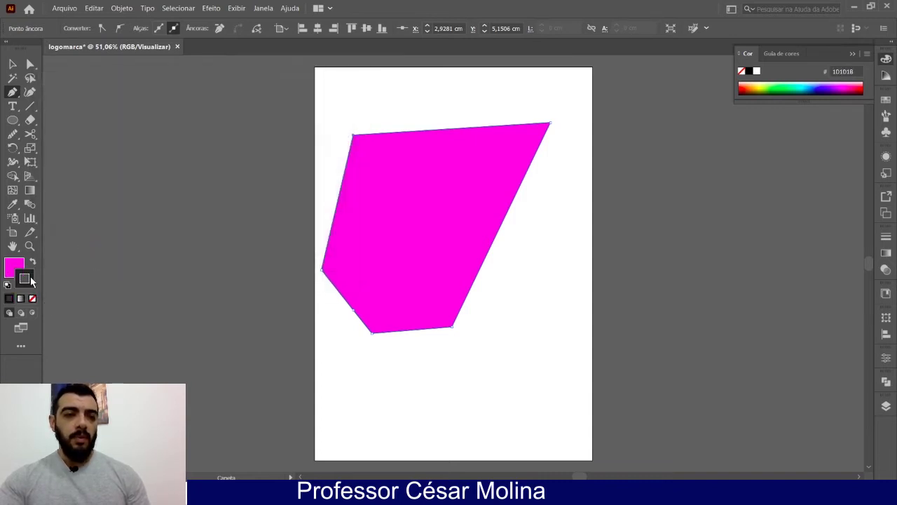
double_click(29, 279)
left_click(320, 132)
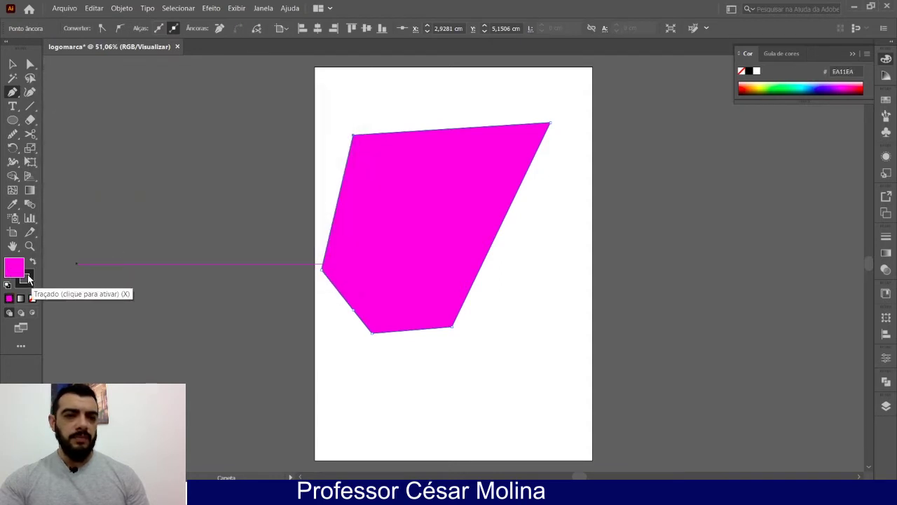
key("x")
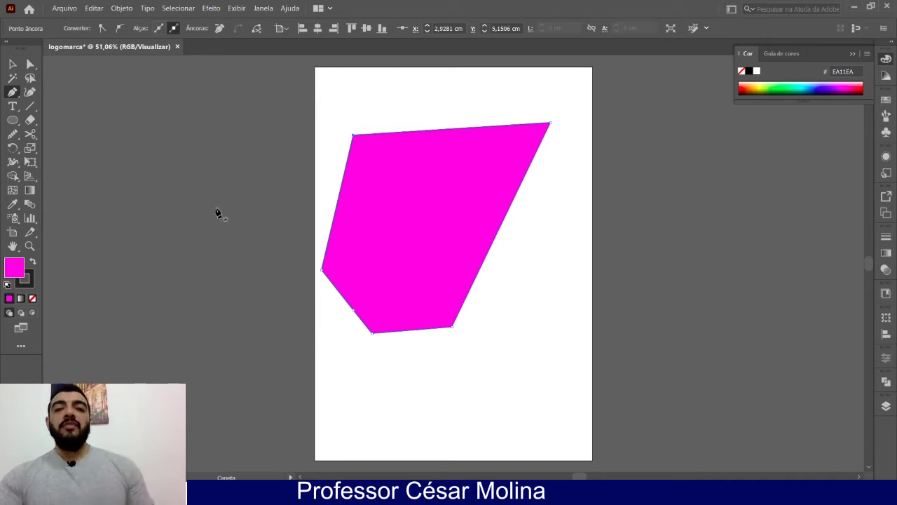
Select the whole polygon with the Selection tool and scale it down slightly about its centre
left_click(12, 66)
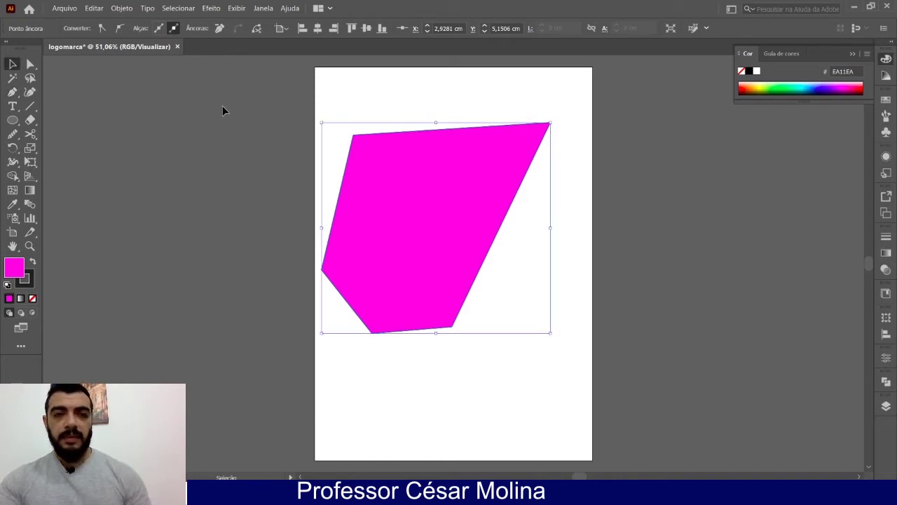
left_click(387, 103)
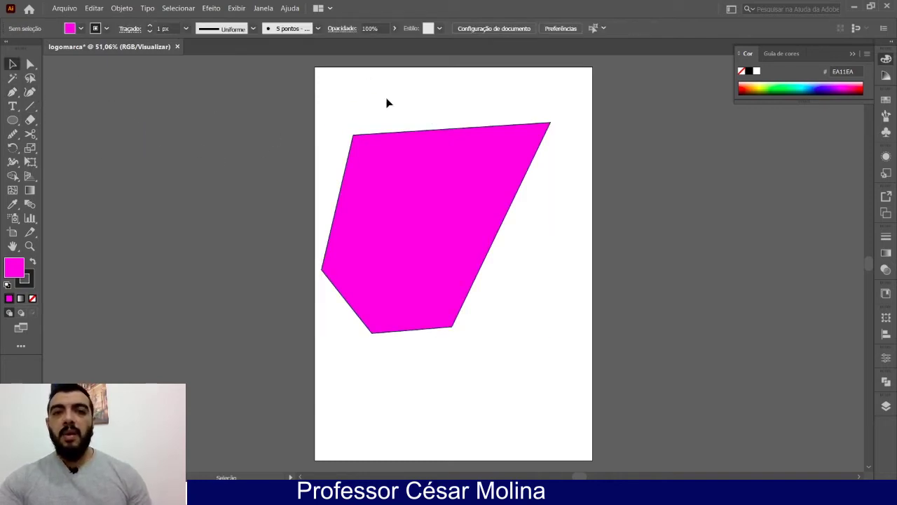
left_click_drag(351, 102, 519, 316)
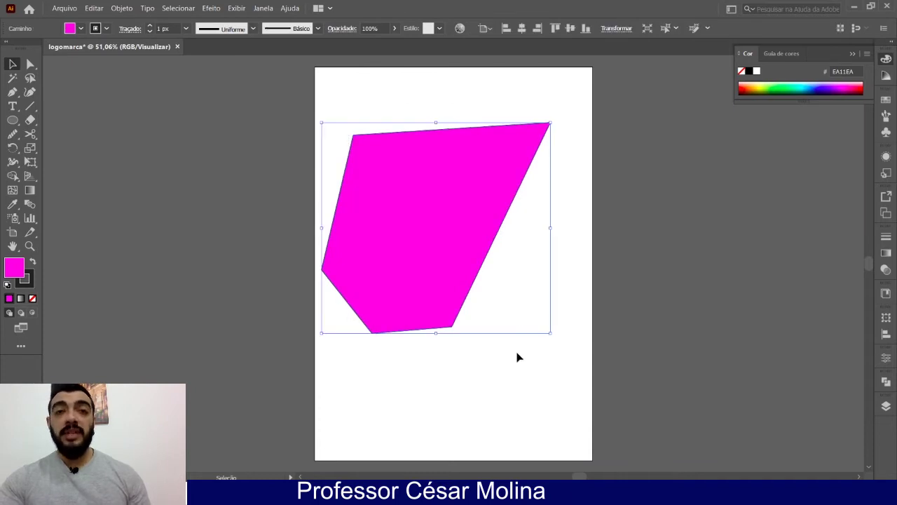
left_click_drag(551, 123, 549, 199)
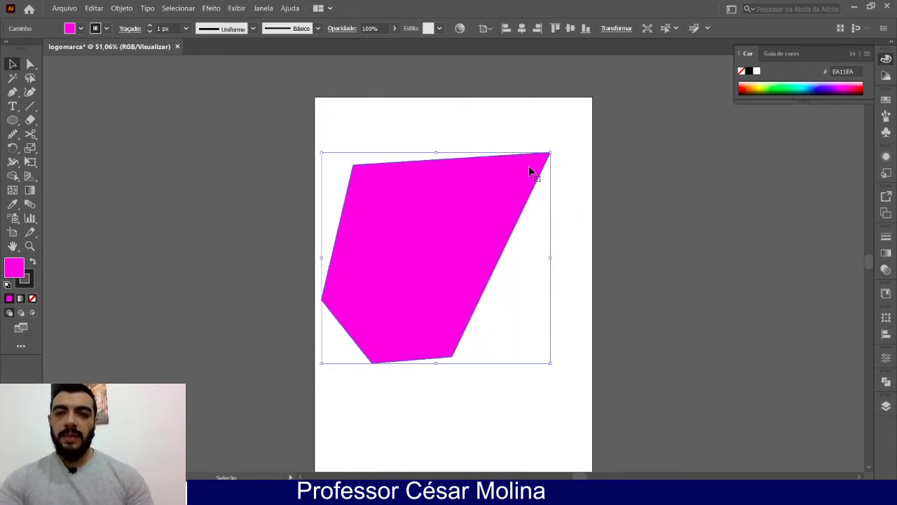
mouse_move(550, 154)
left_mouse_down()
mouse_move(476, 218)
mouse_move(547, 134)
mouse_move(541, 162)
mouse_move(513, 196)
mouse_move(539, 148)
mouse_move(497, 207)
mouse_move(539, 161)
left_mouse_up()
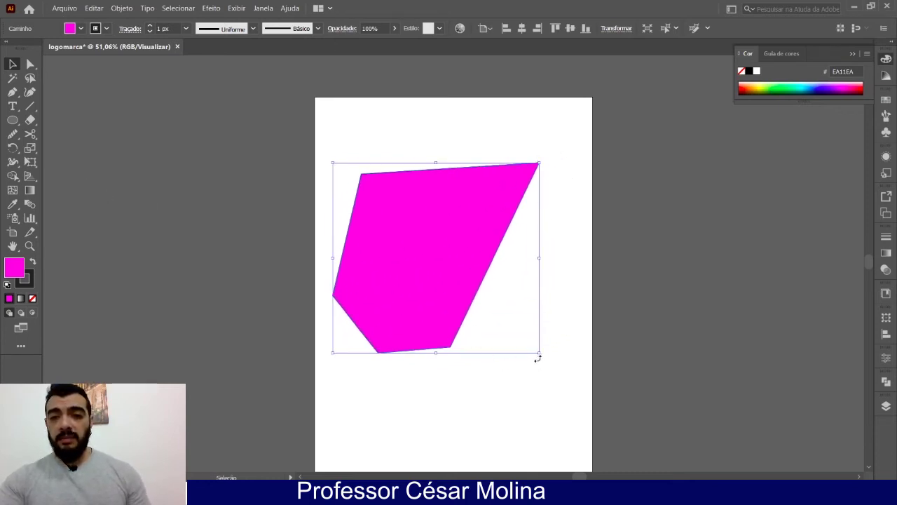
Try rotating the polygon counter-clockwise and narrowing it with its bounding box, and undo both changes
left_click_drag(537, 358, 547, 377)
scroll(482, 270, "down", 2)
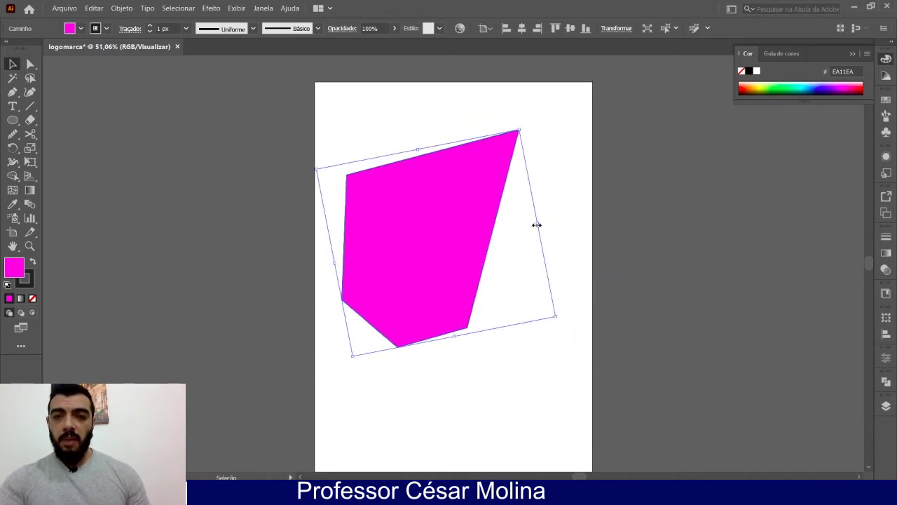
mouse_move(536, 224)
left_mouse_down()
mouse_move(567, 215)
mouse_move(519, 222)
left_mouse_up()
key("ctrl+z")
key("a")
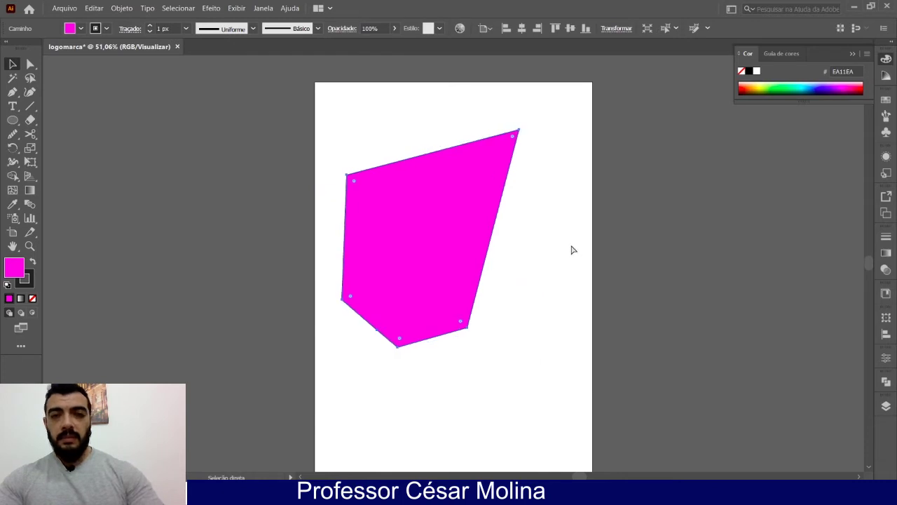
key("ctrl+z")
key("v")
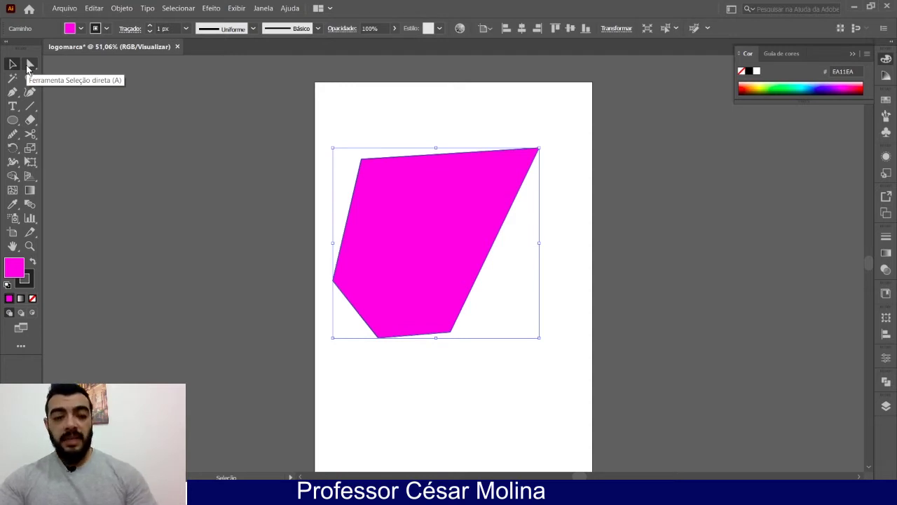
Alternate between the Selection and Direct Selection tools, and select and deselect the whole polygon
left_click(371, 398)
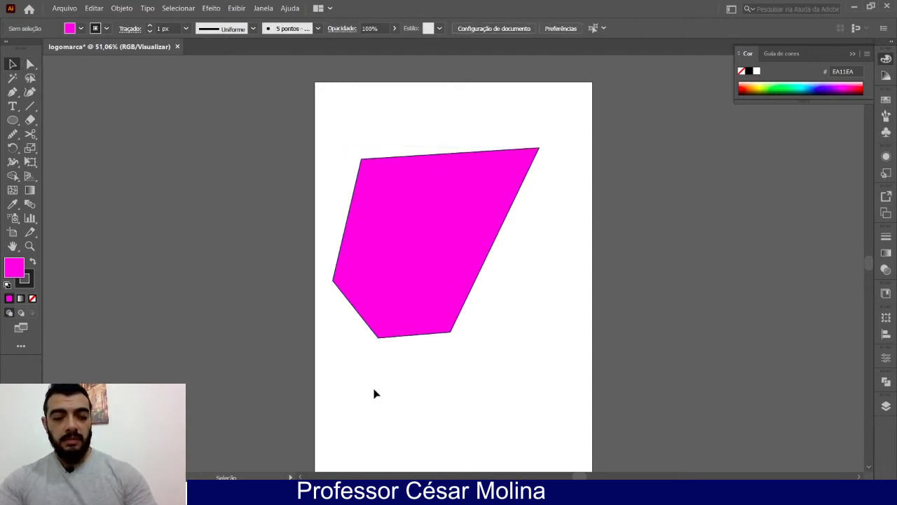
key("a")
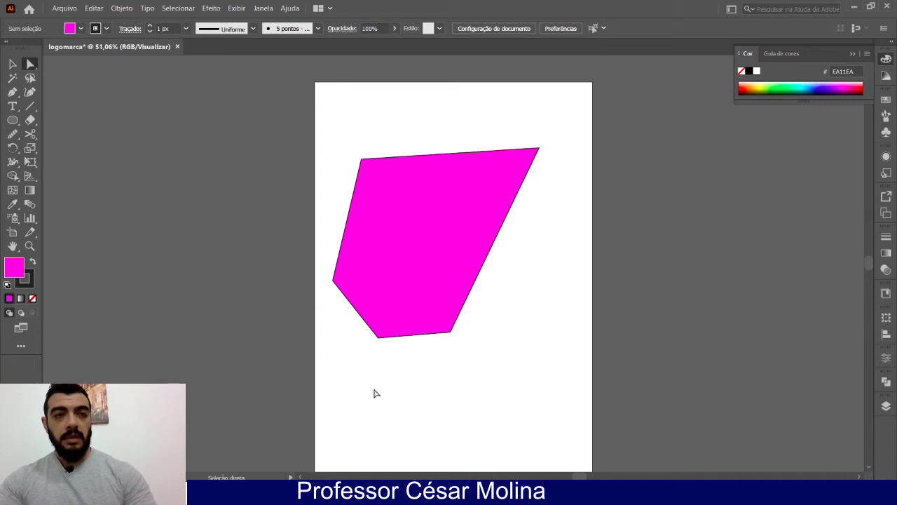
key("v")
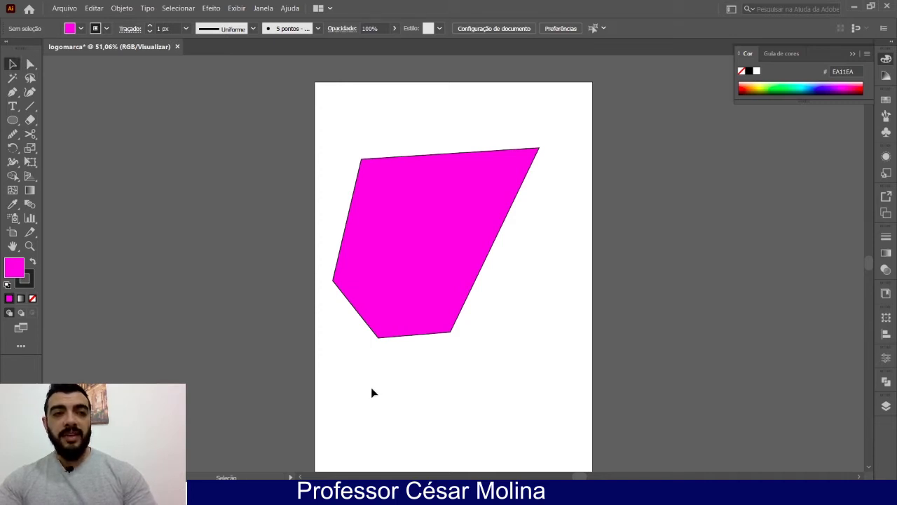
key("a")
key("v")
key("a")
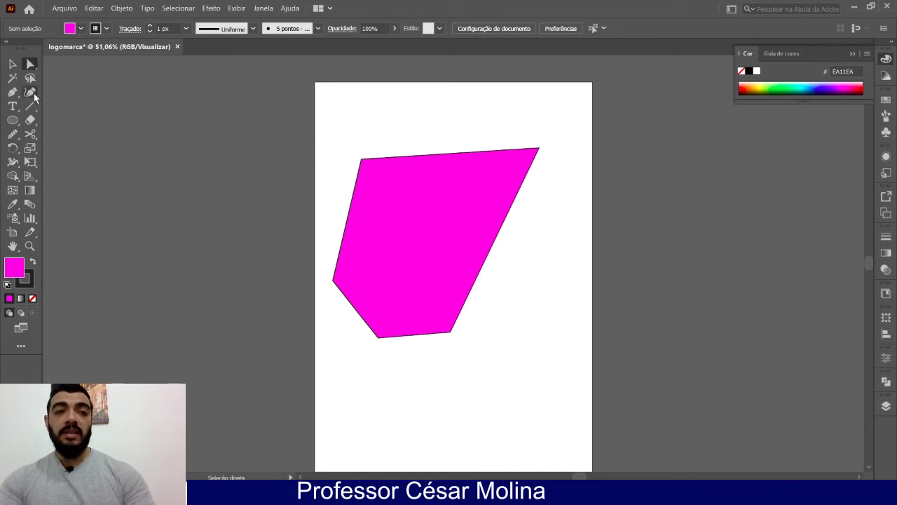
key("v")
key("a")
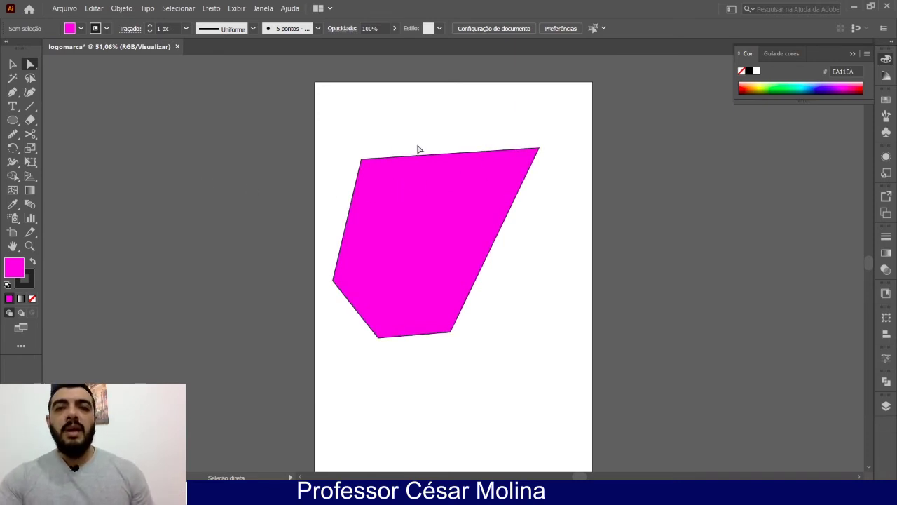
key("v")
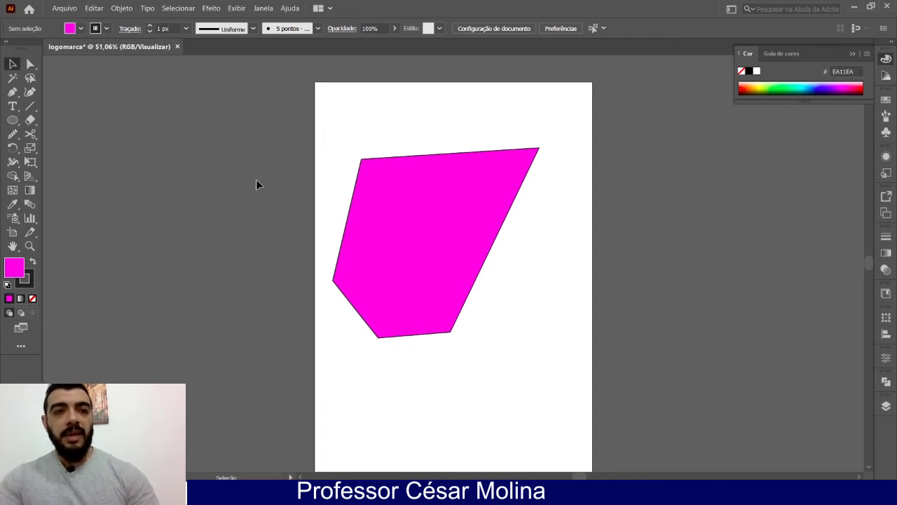
left_click_drag(349, 133, 491, 412)
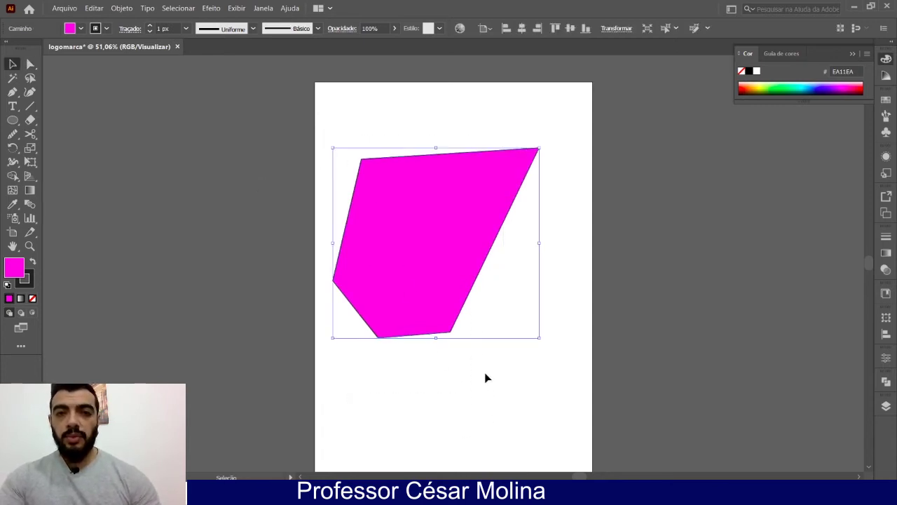
left_click(575, 149)
Try moving the polygon's upper-right anchor point with the Direct Selection tool, undoing each move
key("a")
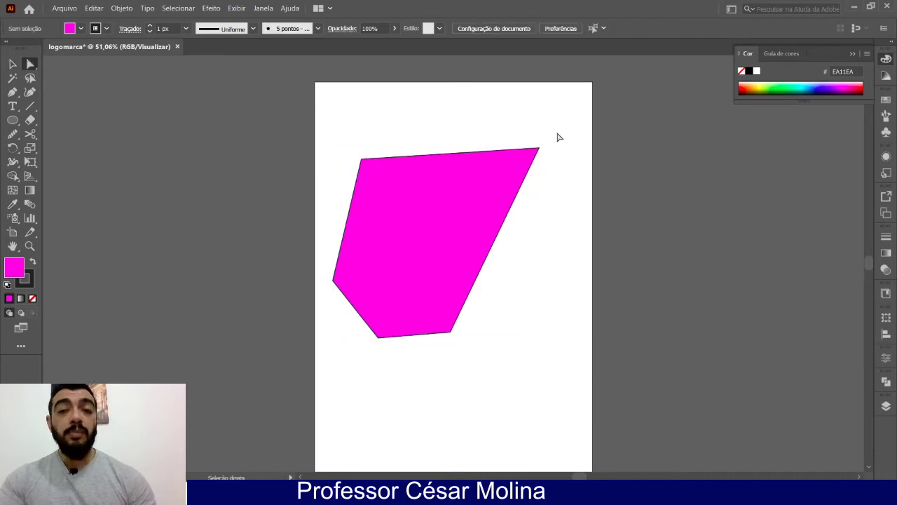
left_click(534, 151)
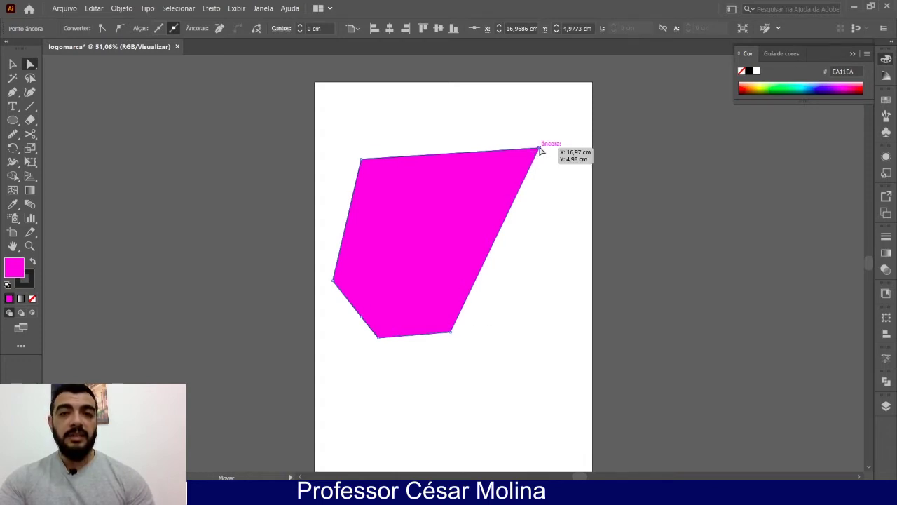
left_click_drag(539, 150, 513, 134)
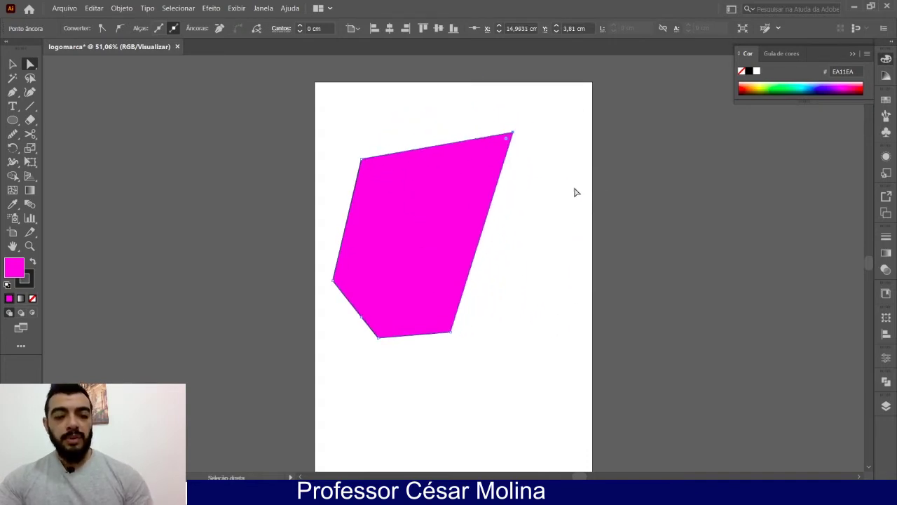
key("ctrl+z")
left_click(550, 300)
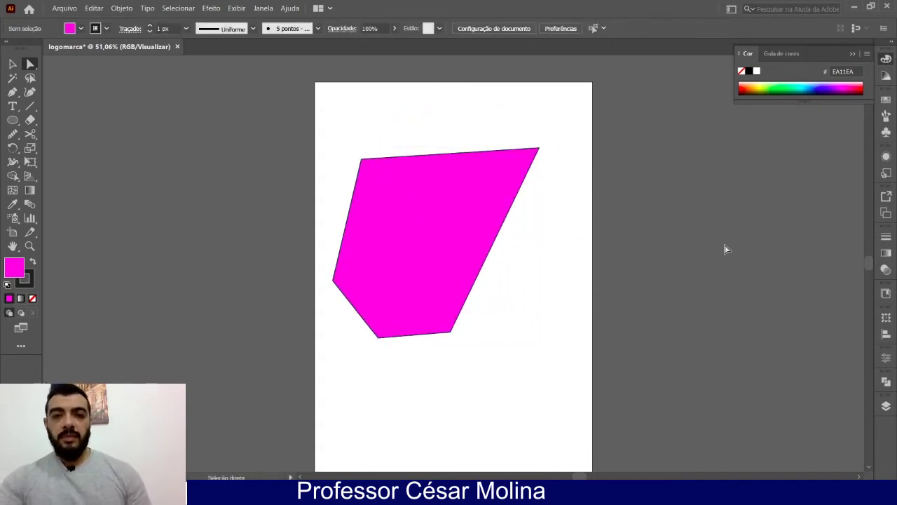
left_click(493, 226)
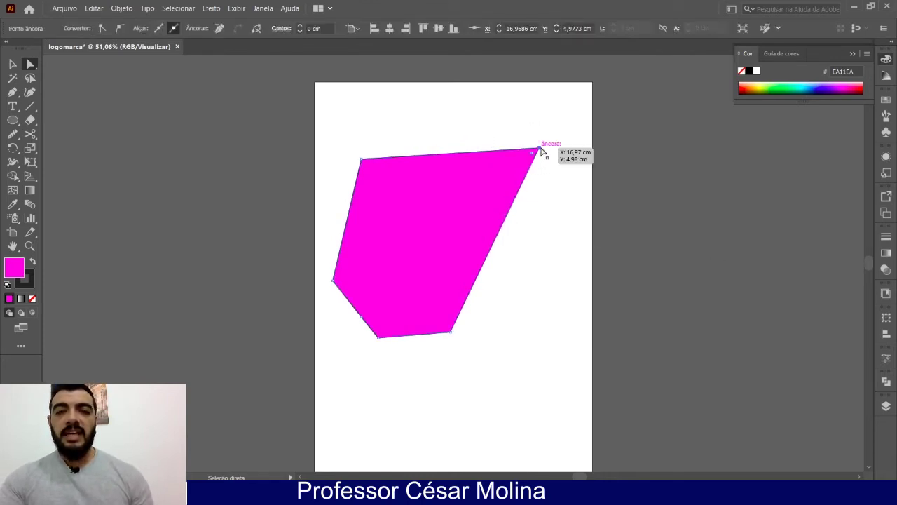
mouse_move(541, 151)
left_mouse_down()
mouse_move(456, 262)
mouse_move(545, 148)
left_mouse_up()
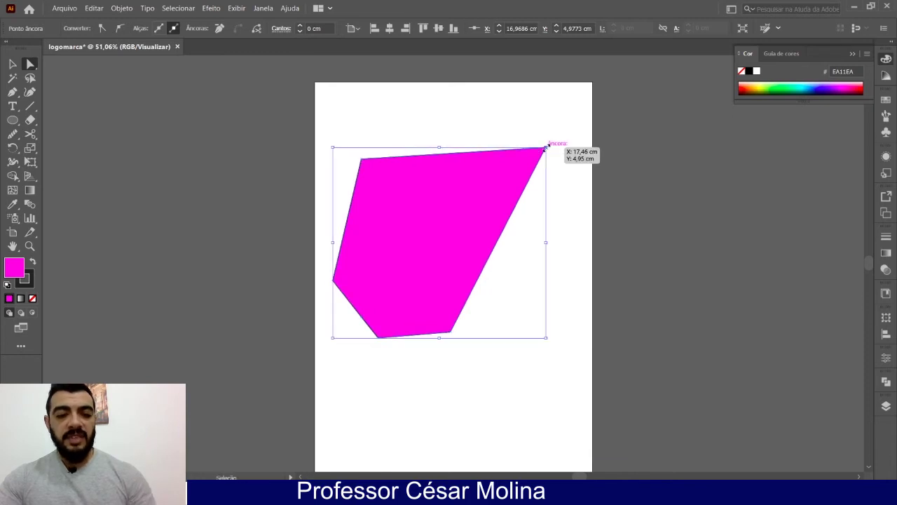
left_click(477, 411)
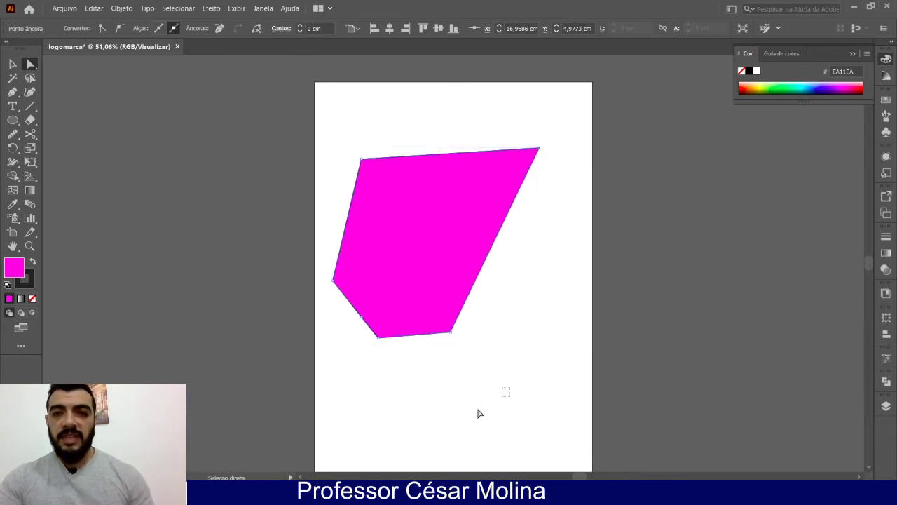
Move the upper-left anchor to about X 2.93 cm, Y 4.98 cm to level the top edge, and shift the whole polygon slightly right
left_click(370, 182)
mouse_move(362, 159)
left_mouse_down()
mouse_move(442, 222)
mouse_move(354, 148)
left_mouse_up()
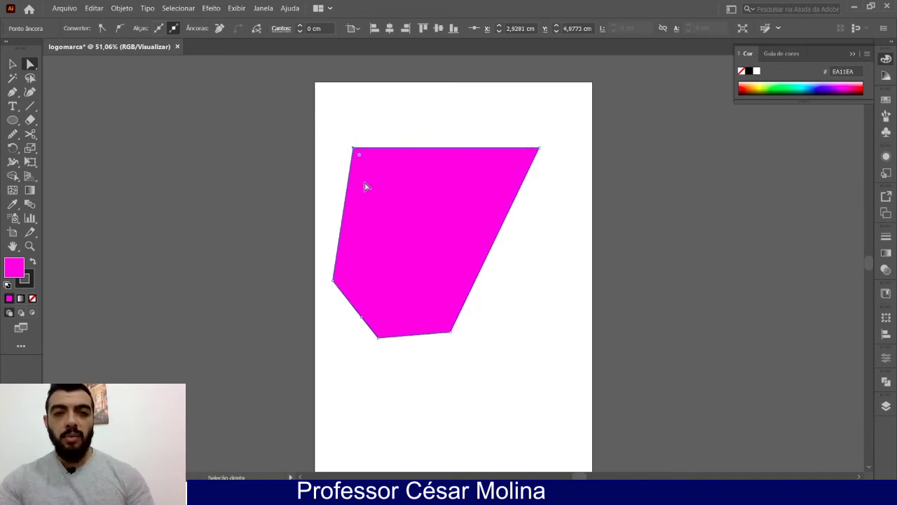
key("v")
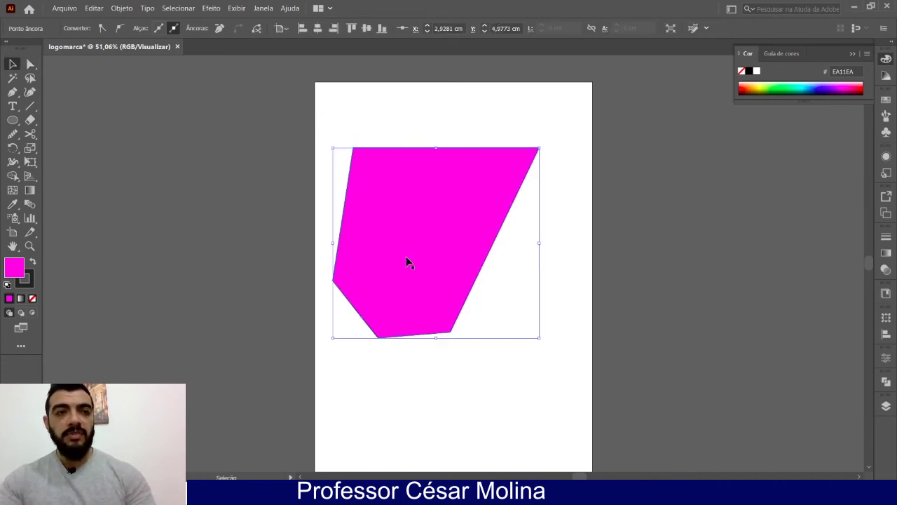
mouse_move(416, 250)
left_mouse_down()
mouse_move(481, 346)
mouse_move(423, 194)
mouse_move(431, 247)
left_mouse_up()
Try rounding all the polygon's corners at once to a radius of about 3.83 cm, and undo the rounding
key("a")
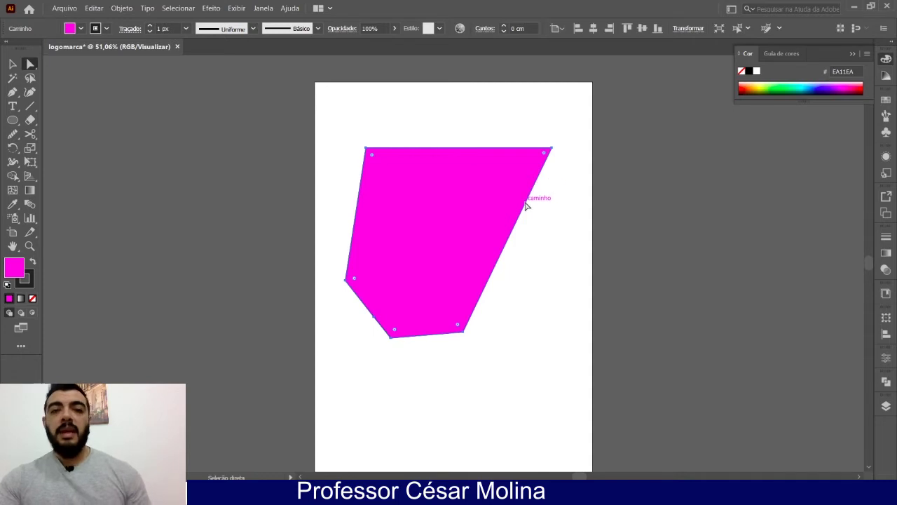
key("ctrl+plus")
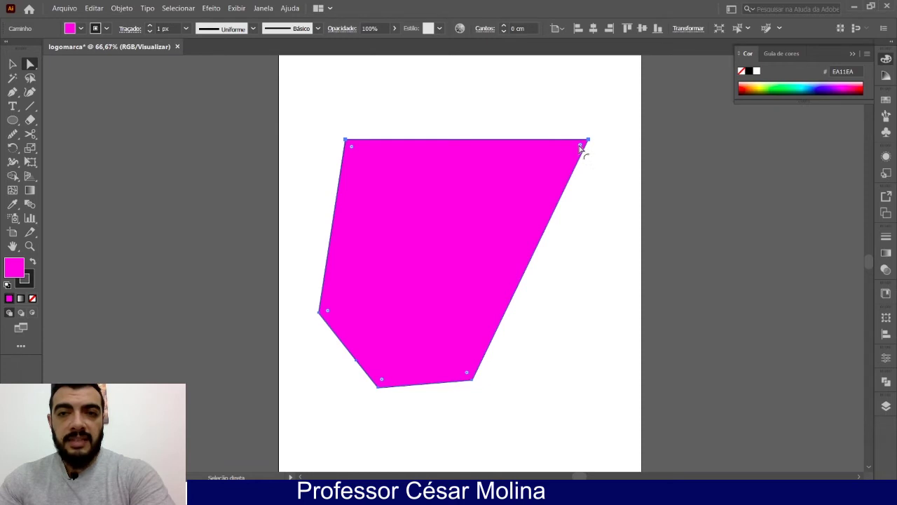
left_click_drag(581, 147, 468, 218)
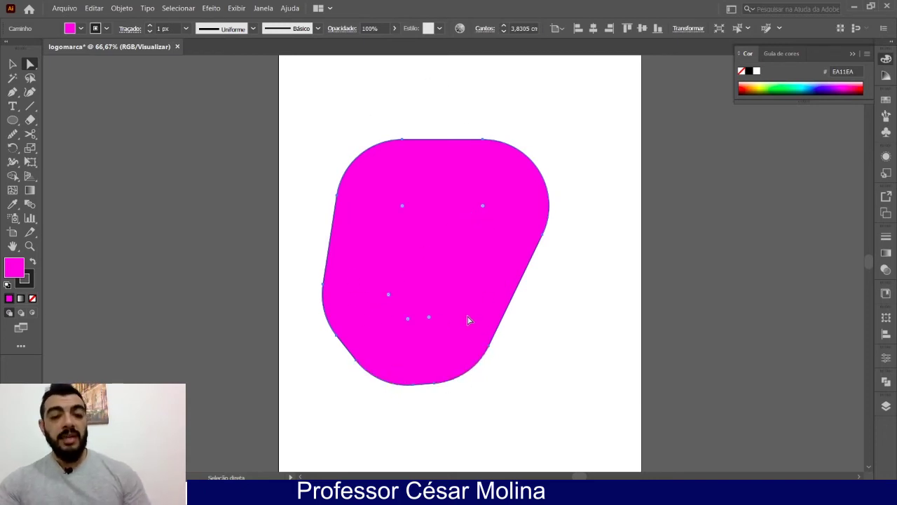
key("ctrl+z")
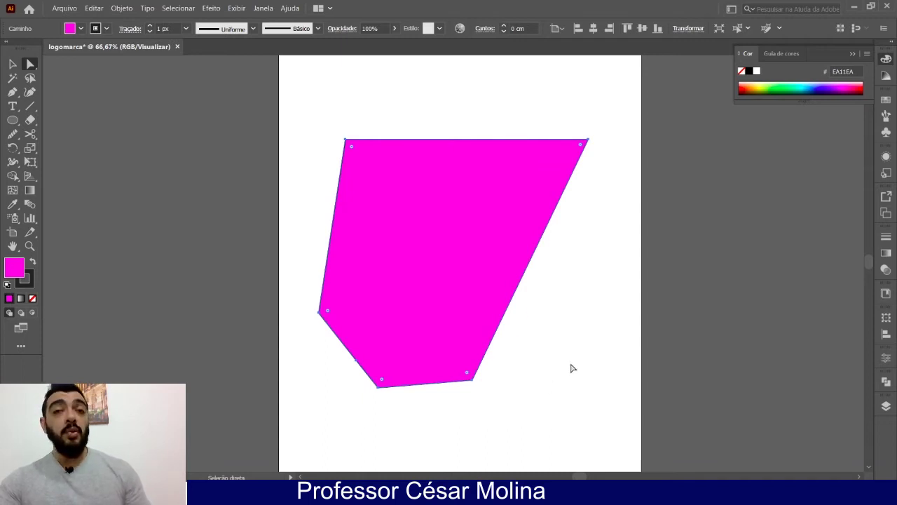
Select only the polygon's upper-right anchor point and round that corner to a radius of about 3.27 cm
left_click(715, 208)
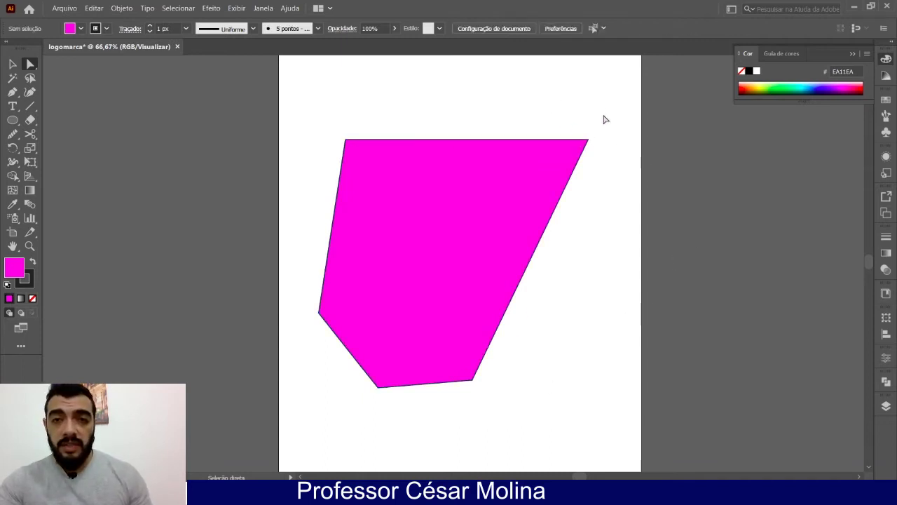
left_click_drag(602, 120, 554, 183)
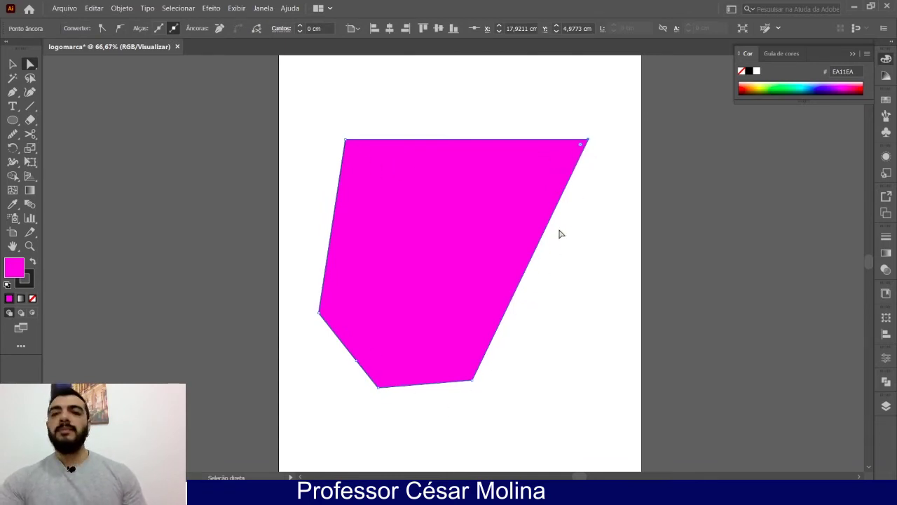
left_click_drag(581, 146, 513, 207)
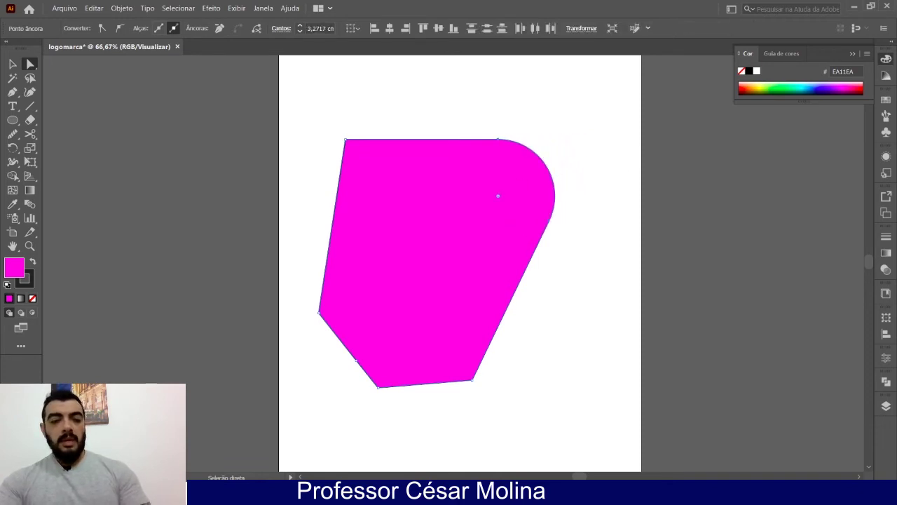
Undo the polygon's corner rounding and reselect only its upper-right anchor point
key("ctrl+z")
left_click(699, 223)
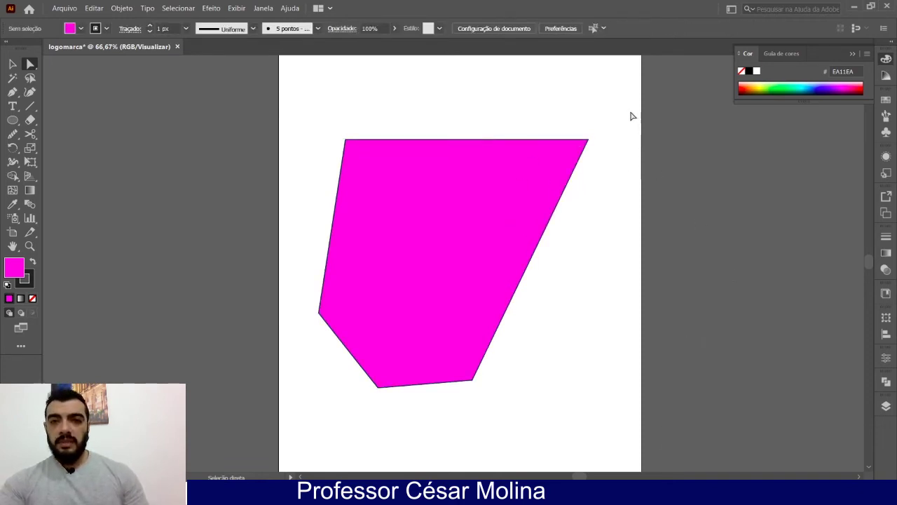
left_click_drag(617, 115, 549, 204)
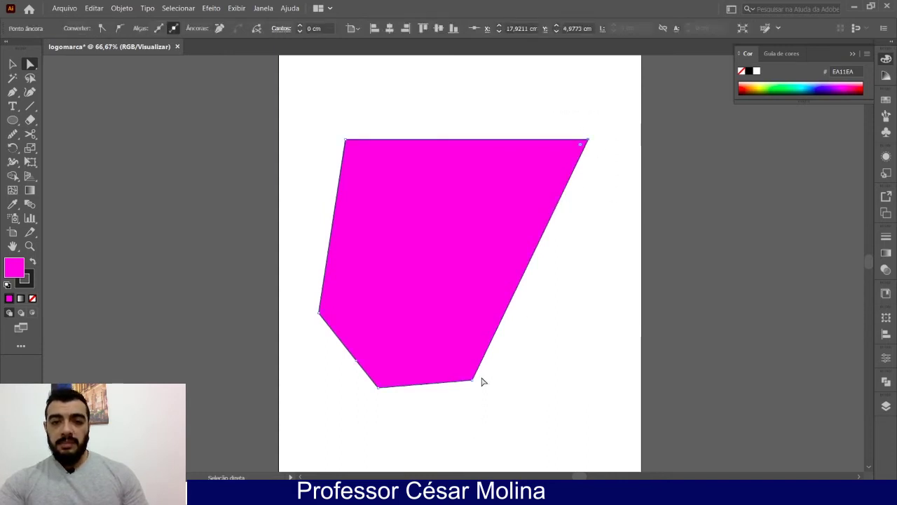
Select the polygon's upper-right and lower-right anchor points together, try rounding both corners, and undo the rounding
left_click(645, 113)
left_click_drag(623, 104, 463, 422)
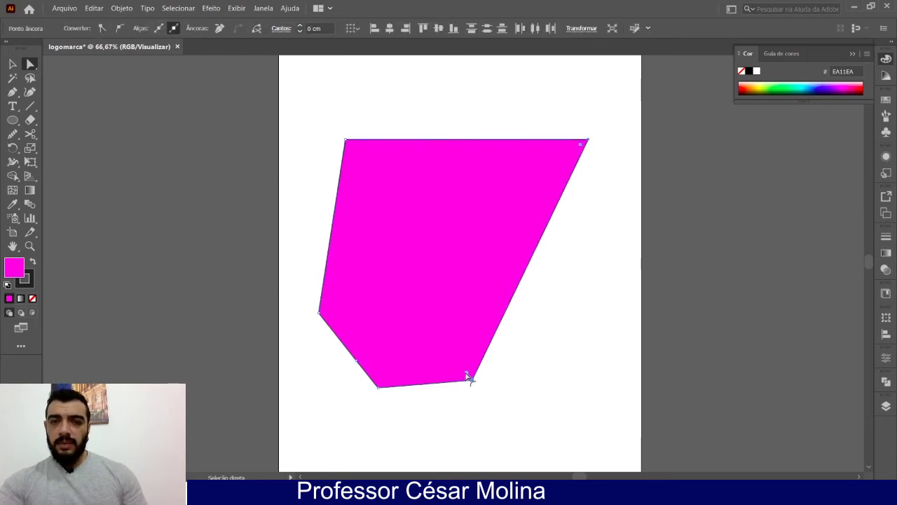
left_click_drag(470, 379, 437, 302)
key("ctrl+z")
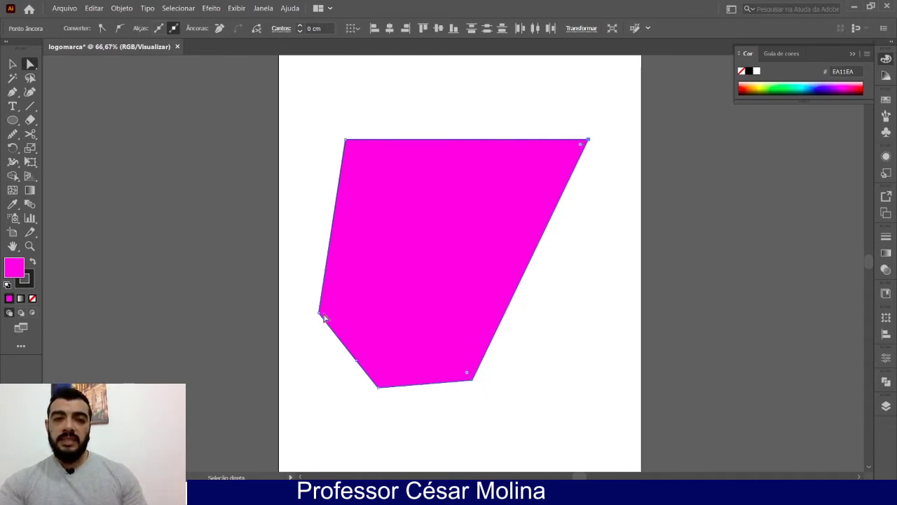
Select the upper-right anchor point together with the far-left one, and delete the whole polygon
left_click_drag(620, 111, 539, 193)
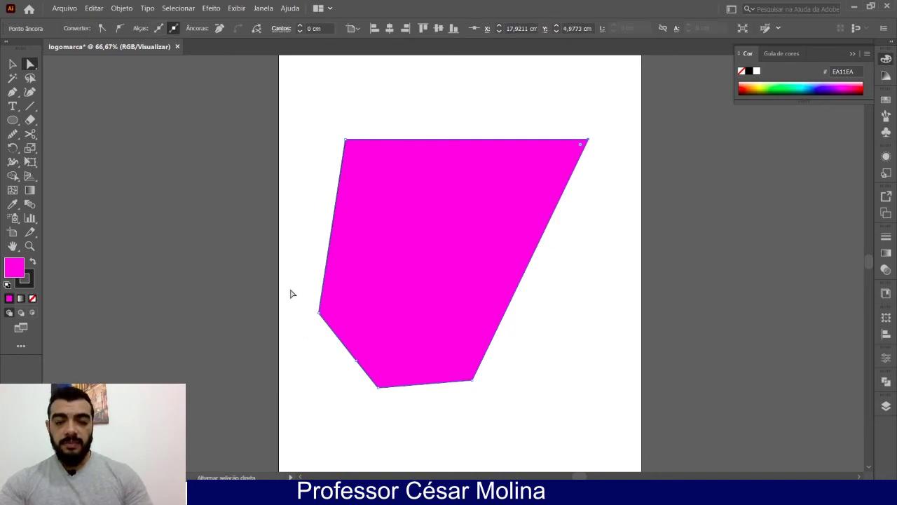
left_click_drag(345, 328, 336, 299)
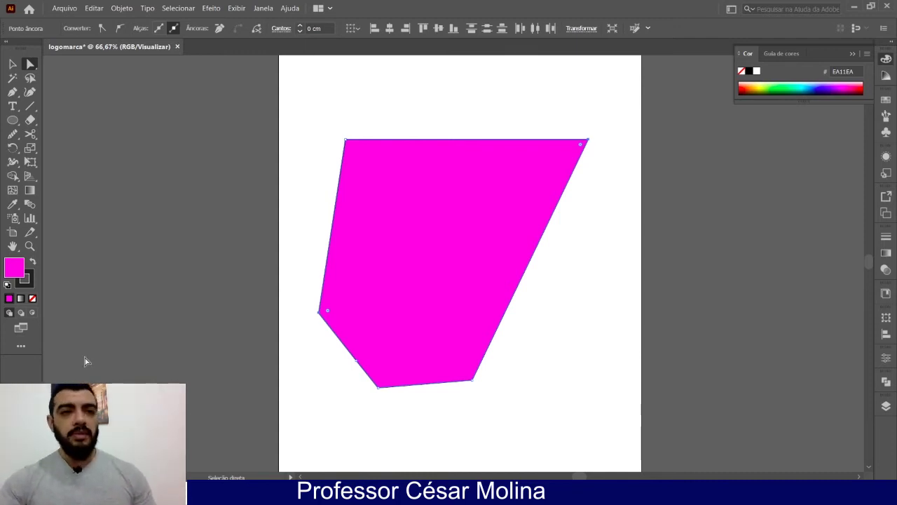
key("ctrl+a")
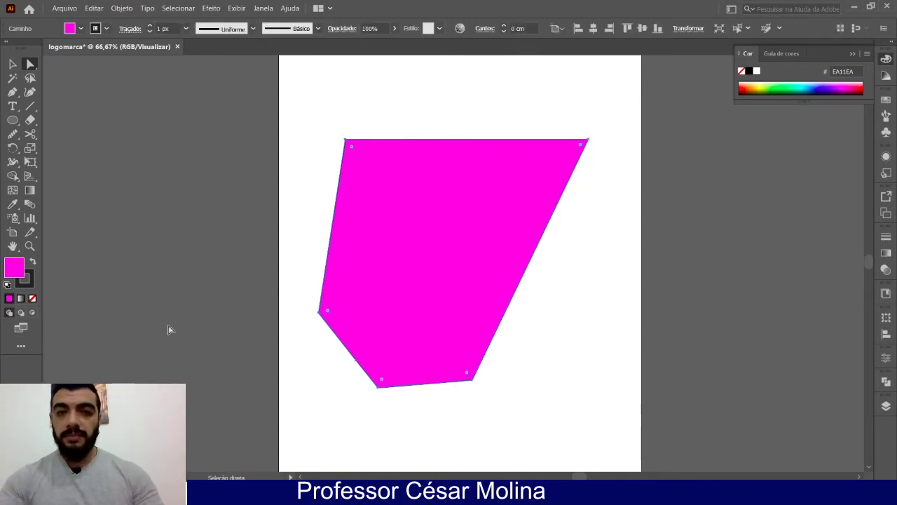
key("Delete")
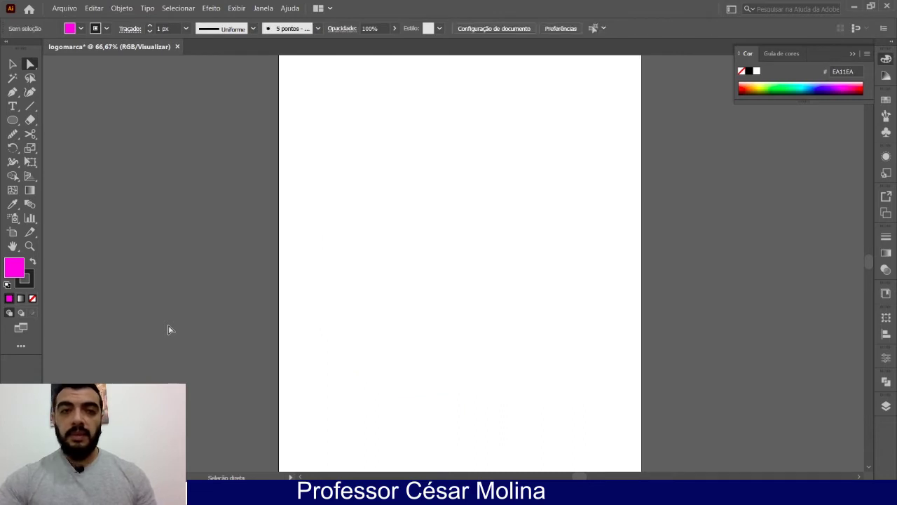
Draw a nearly horizontal straight segment across the upper part of the page with the Pen tool, ending at about X 14.95 cm, Y 5.37 cm
left_click(13, 92)
left_click(304, 149)
left_click(537, 146)
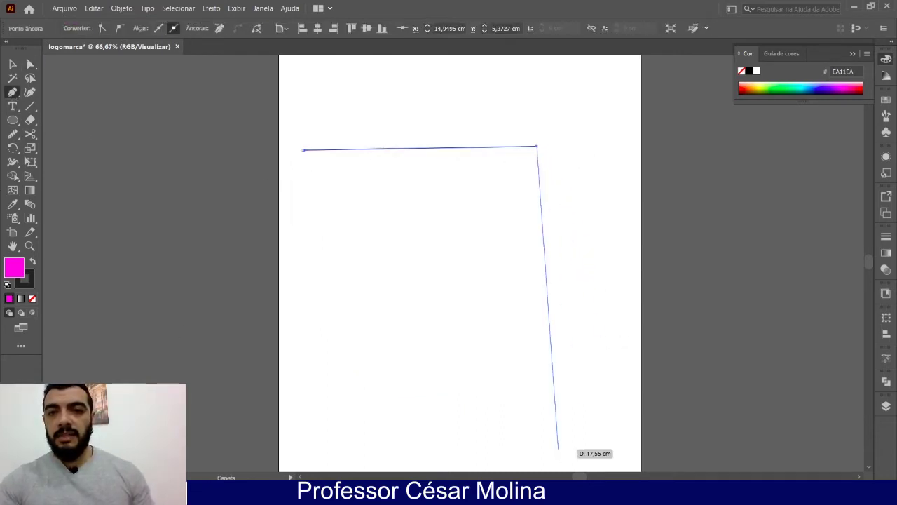
Try a curved segment running down from the straight line's right end, swinging its direction handles to vary the curve, and undo it
left_click_drag(549, 397, 472, 427)
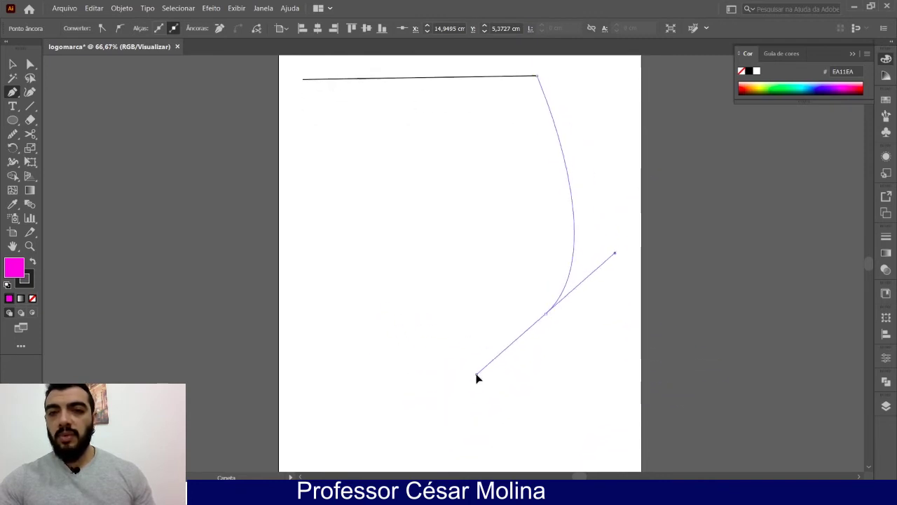
left_click_drag(477, 377, 469, 393)
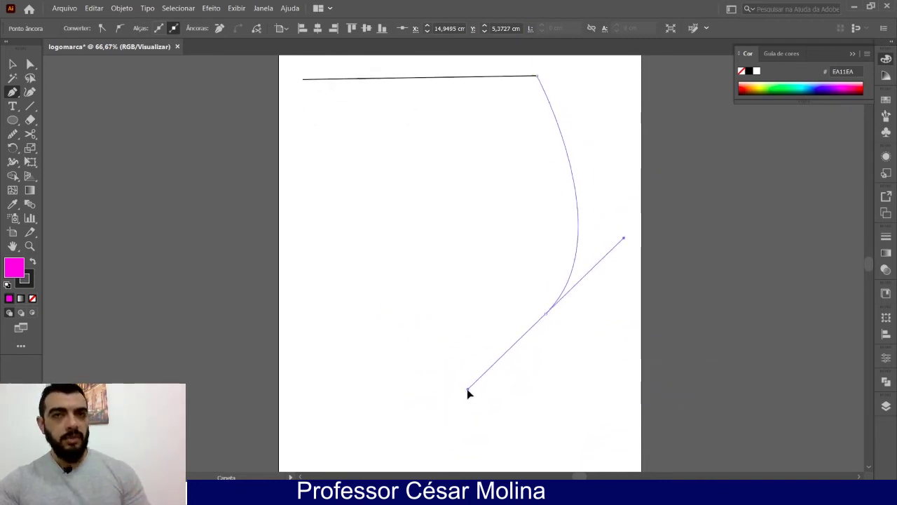
left_click_drag(468, 389, 469, 391)
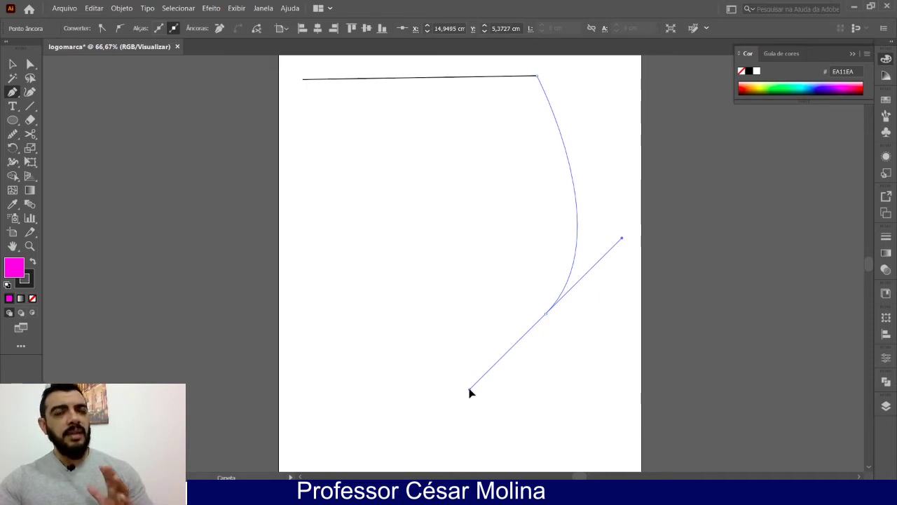
left_click_drag(469, 390, 469, 295)
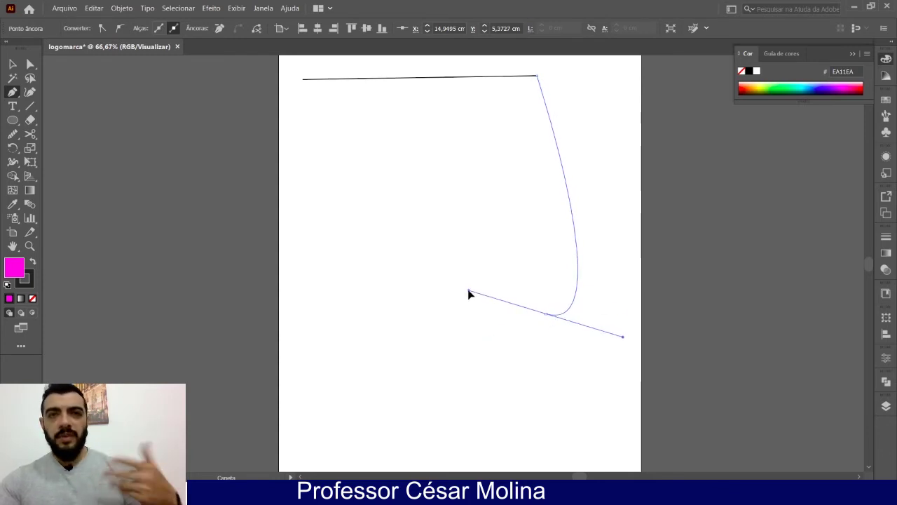
left_click_drag(468, 290, 528, 335)
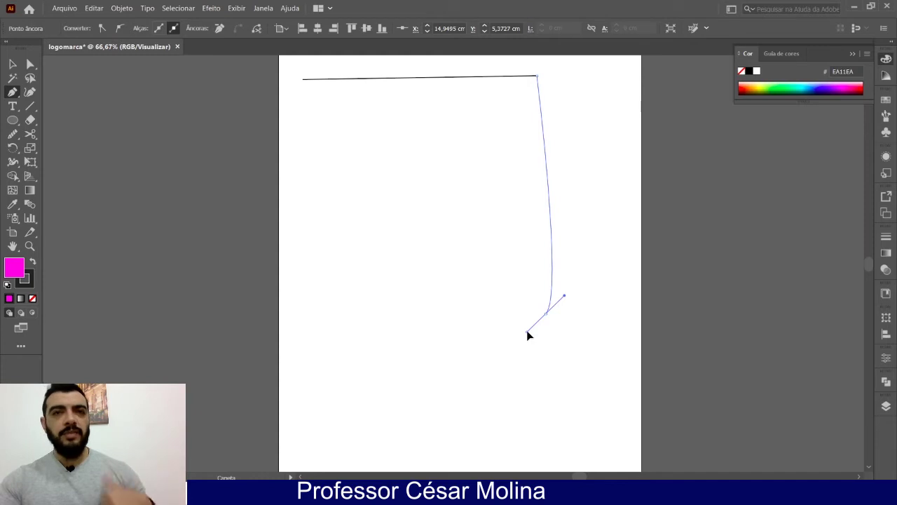
left_click_drag(528, 332, 517, 337)
key("ctrl+z")
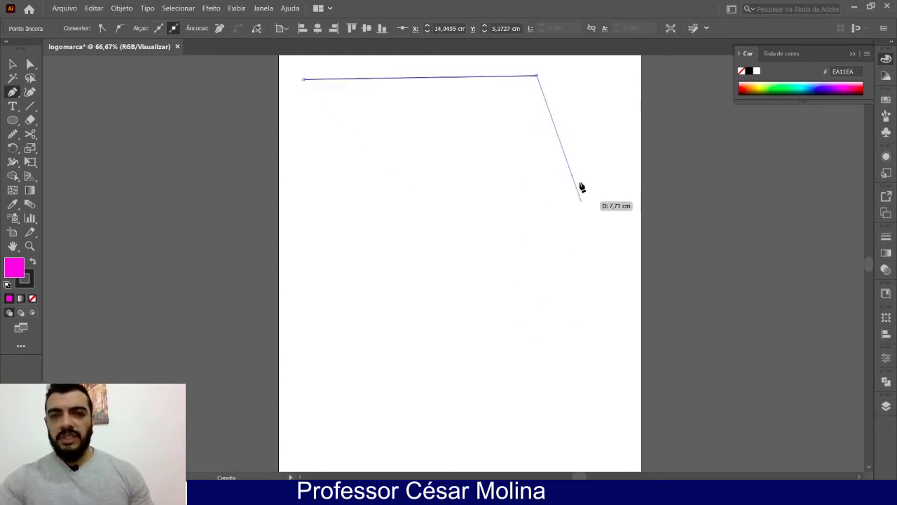
Try a curved segment to about X 18.14 cm, Y 11.94 cm with the path's fill removed, and undo both changes
left_click_drag(593, 191, 465, 290)
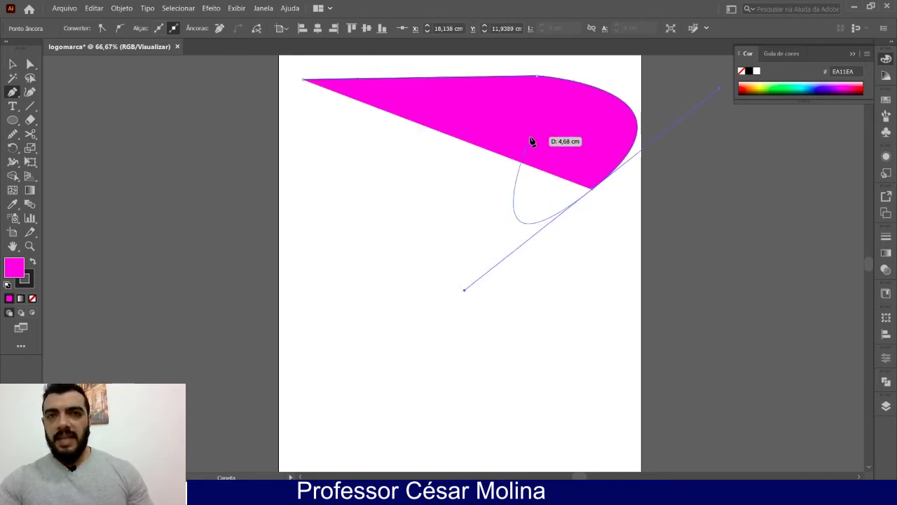
left_click(32, 300)
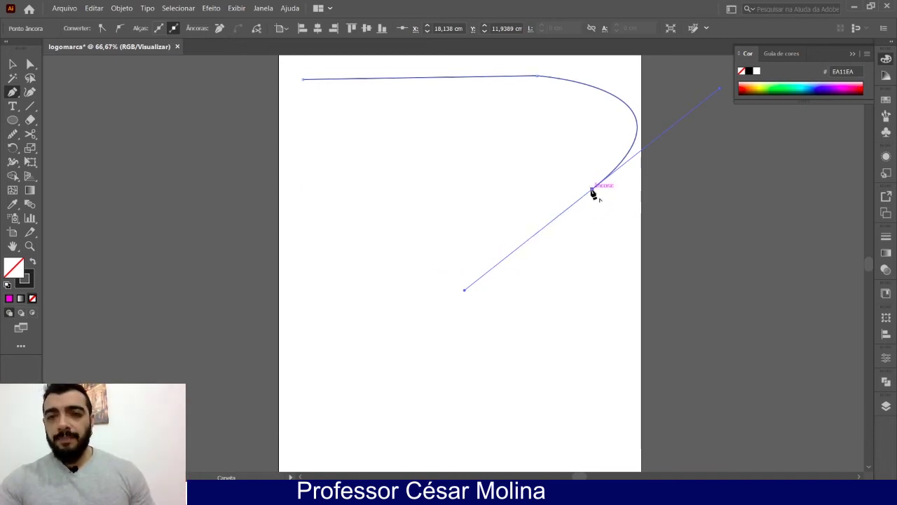
key("ctrl+z")
key("ctrl+z")
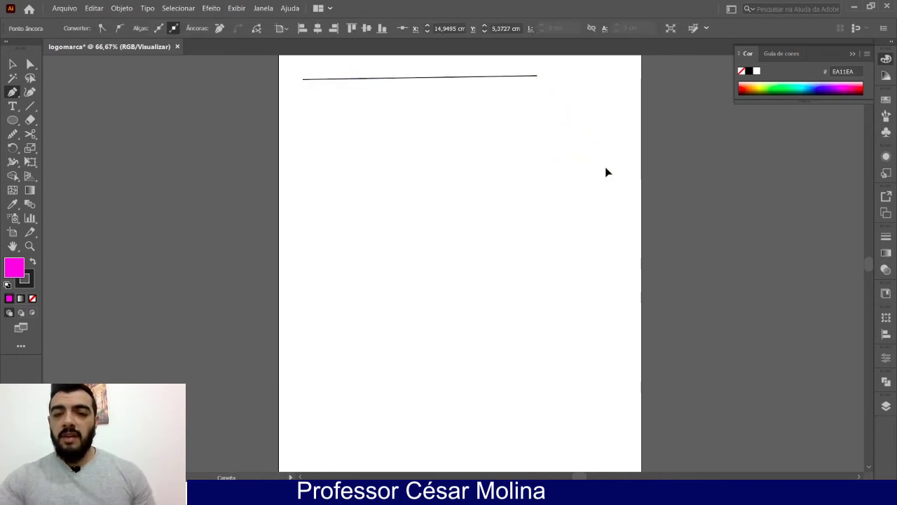
Curve the path from the line's right end to about X 18.95 cm, Y 10.70 cm and set its fill to none
left_click_drag(606, 168, 463, 297)
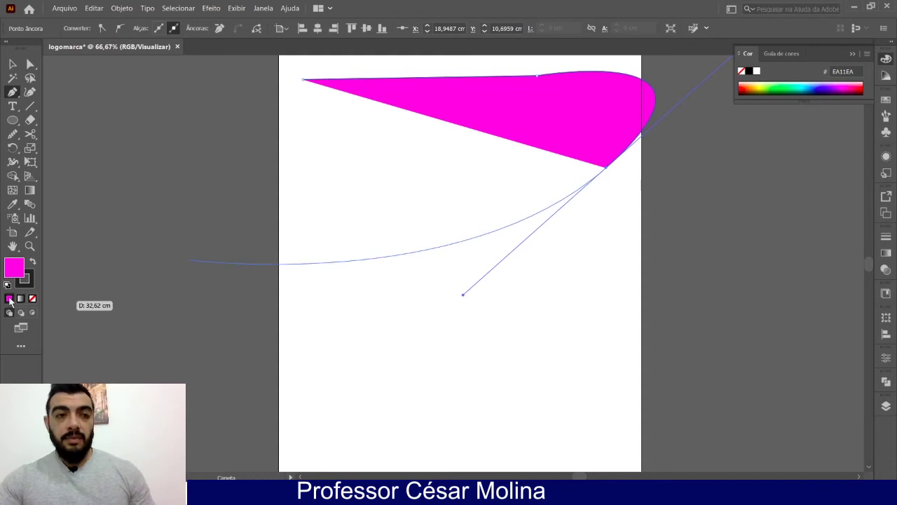
left_click(32, 298)
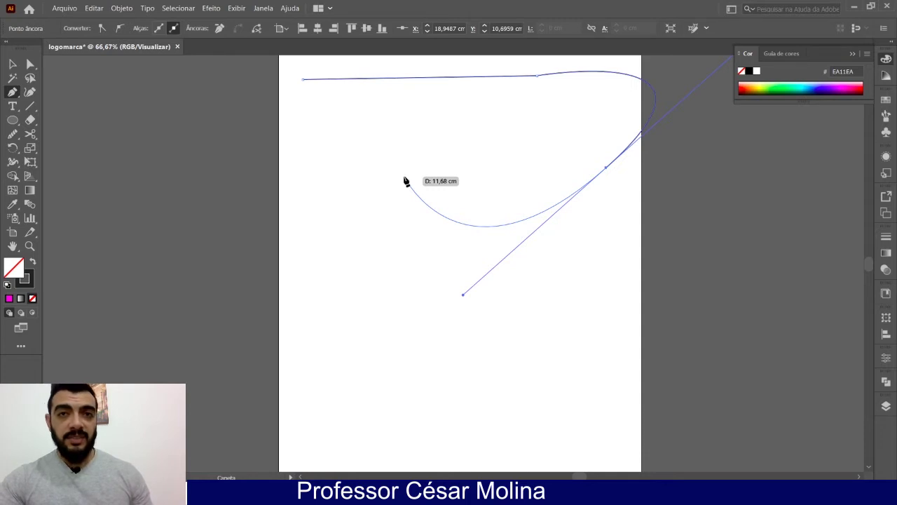
Continue the path with alternating straight and curved segments down the page, retracting handles for corners, ending at about X 18.57 cm, Y 21.18 cm
left_click(605, 171)
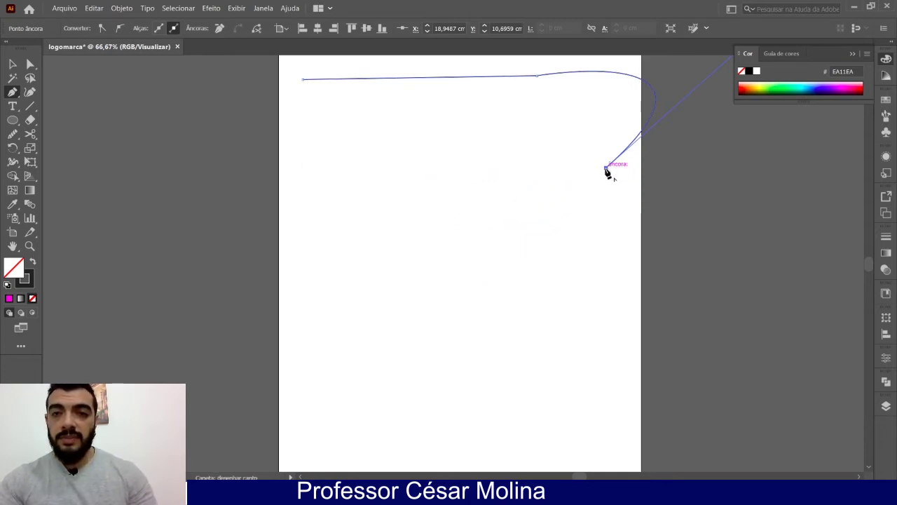
left_click(410, 170)
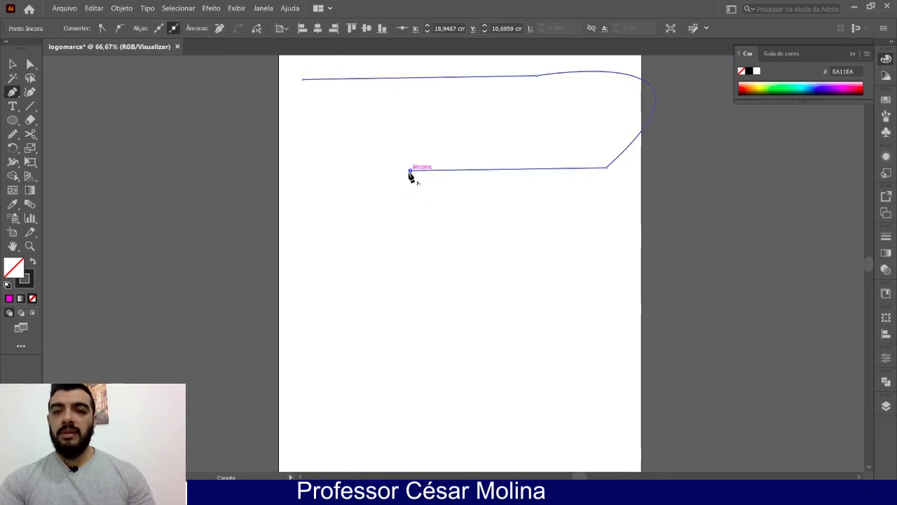
left_click_drag(322, 259, 443, 416)
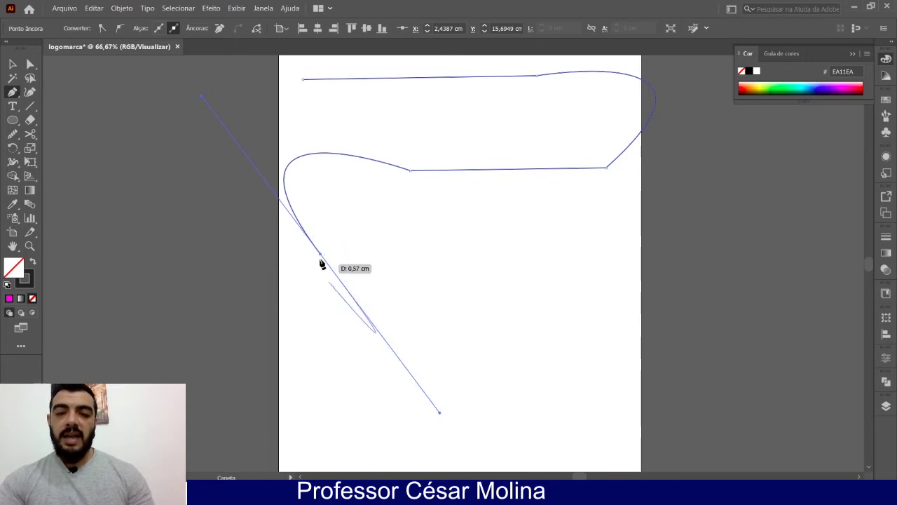
left_click(429, 398)
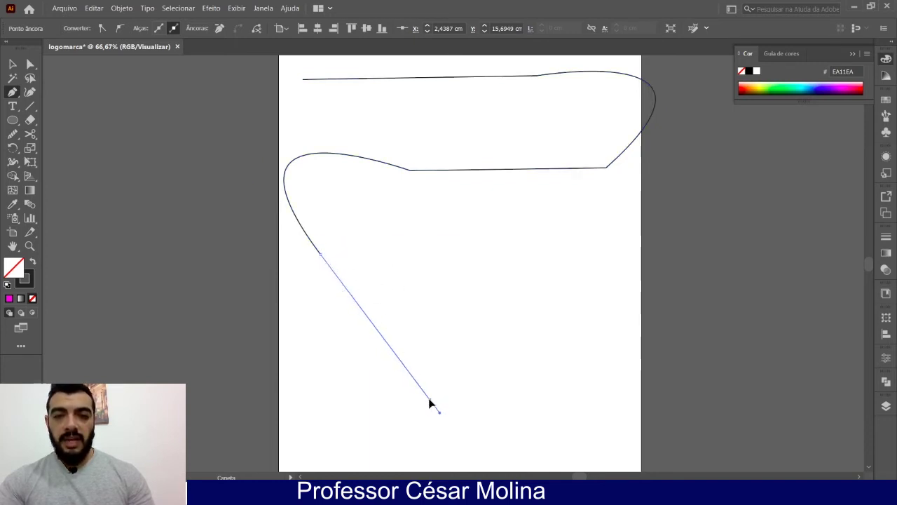
left_click_drag(477, 368, 478, 287)
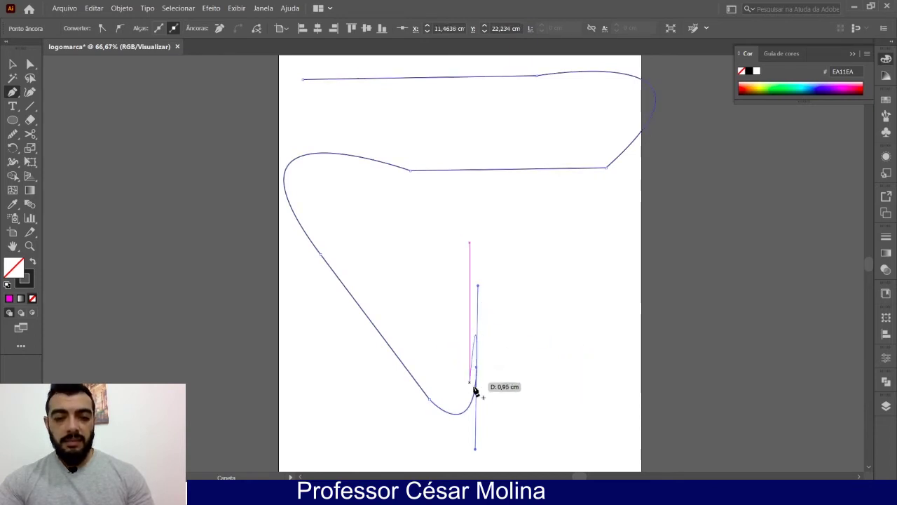
left_click(477, 368)
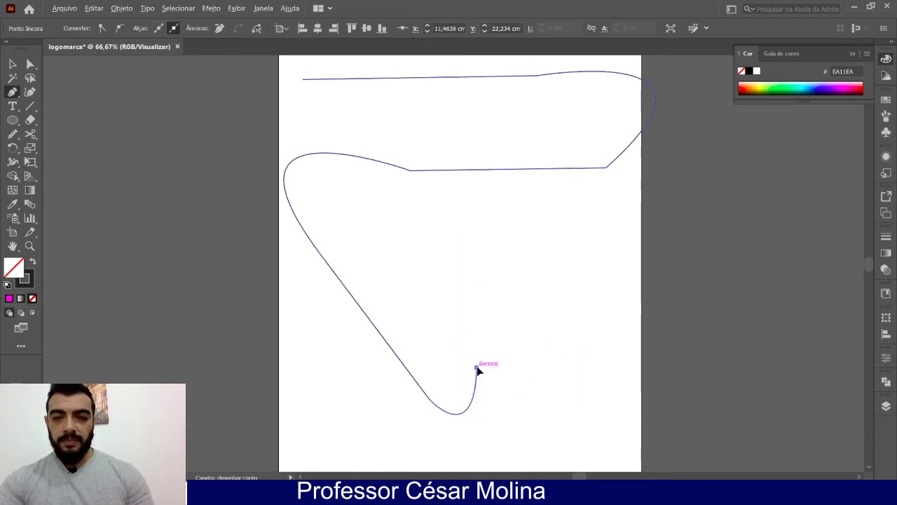
left_click(601, 351)
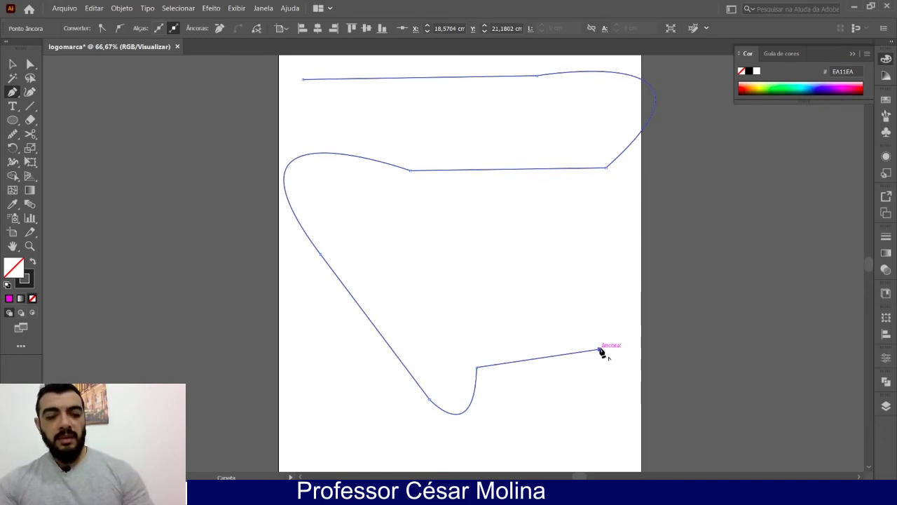
End the open Pen tool path and delete it from the page
key("Escape")
key("Delete")
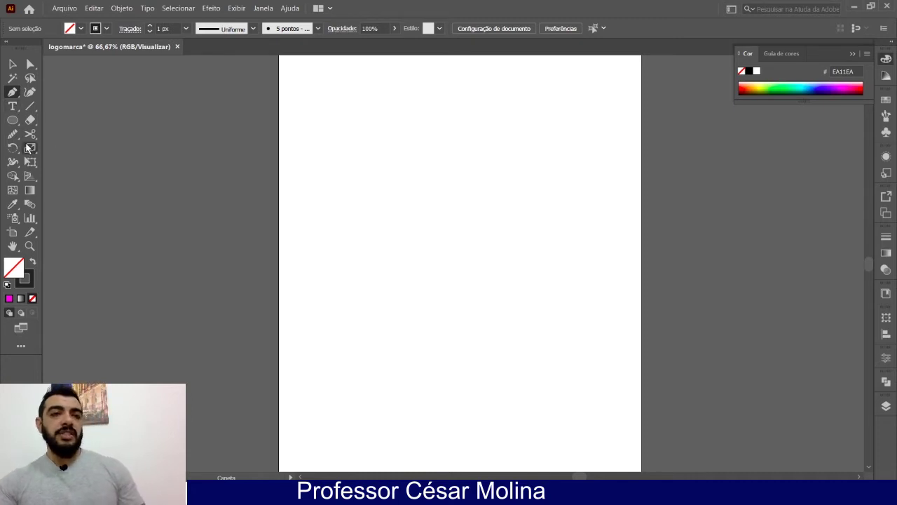
Create a rectangle 8 cm wide and 4 cm high near the middle of the page, with width and height proportions unlinked
left_click(11, 120)
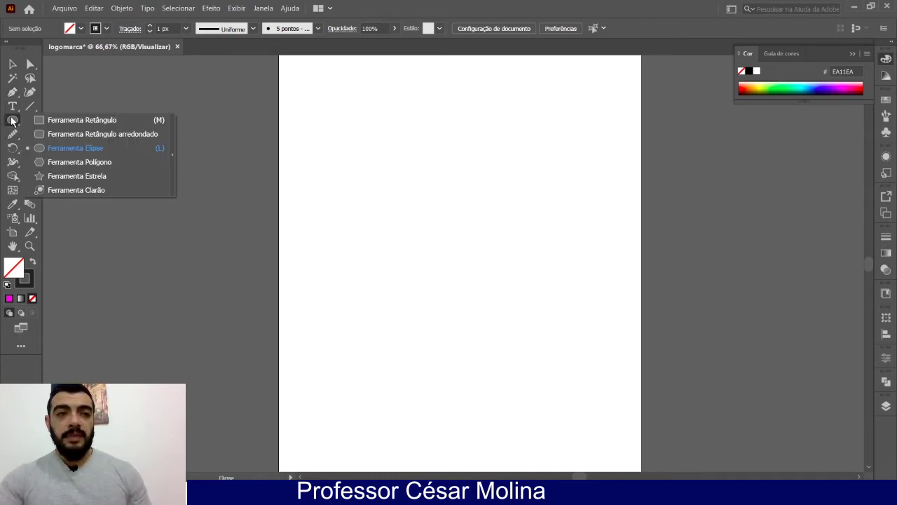
left_click(102, 117)
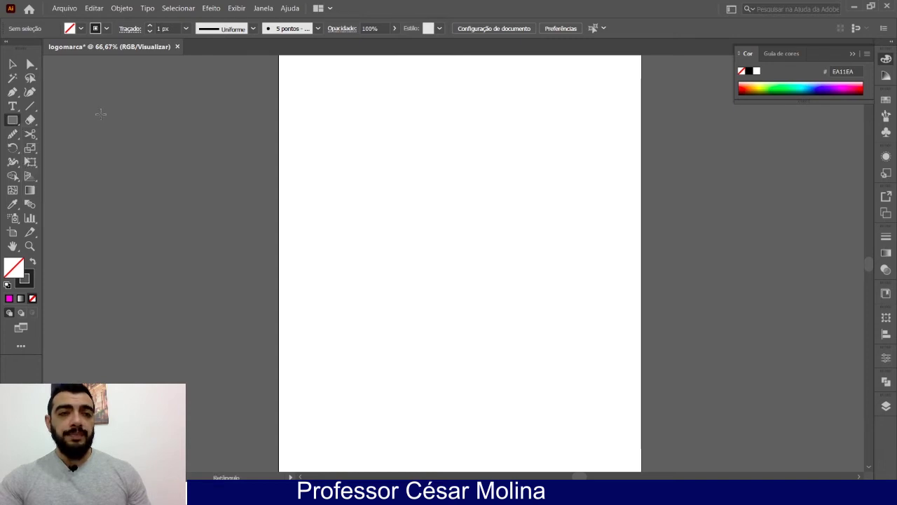
left_click(410, 226)
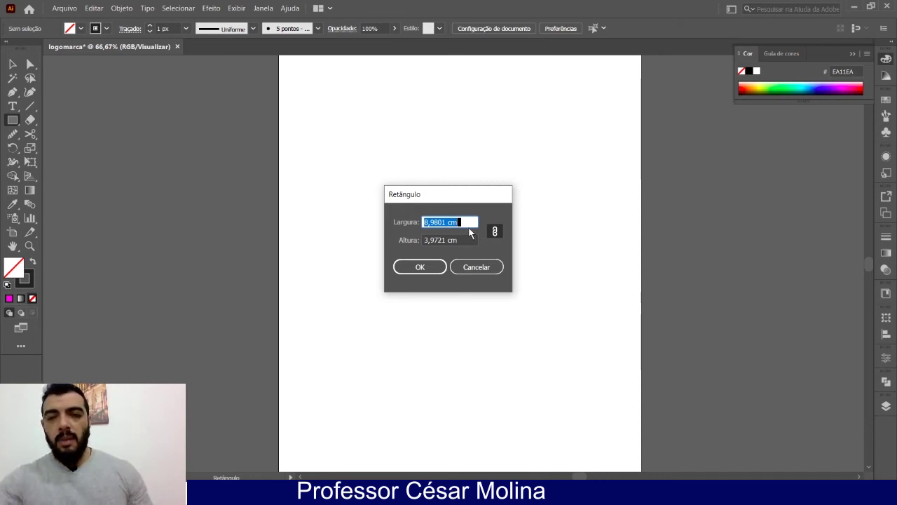
left_click(494, 234)
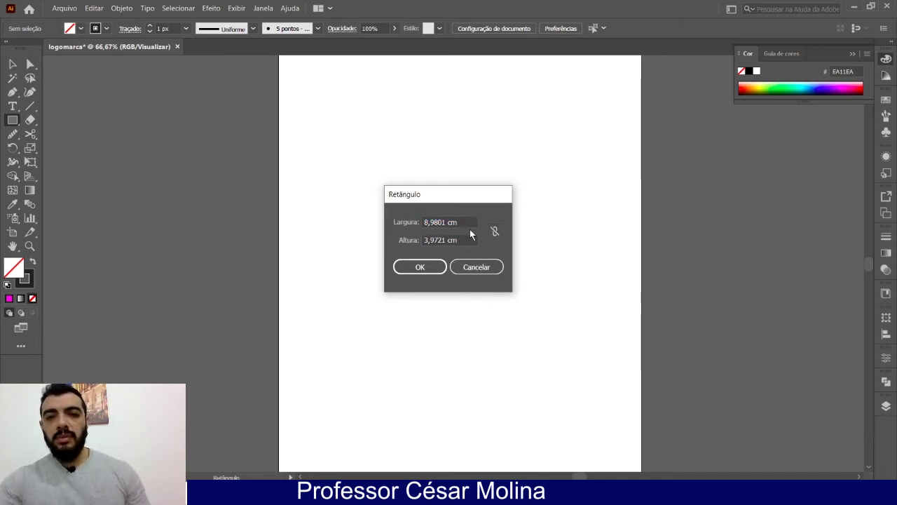
left_click_drag(462, 223, 397, 215)
type("8")
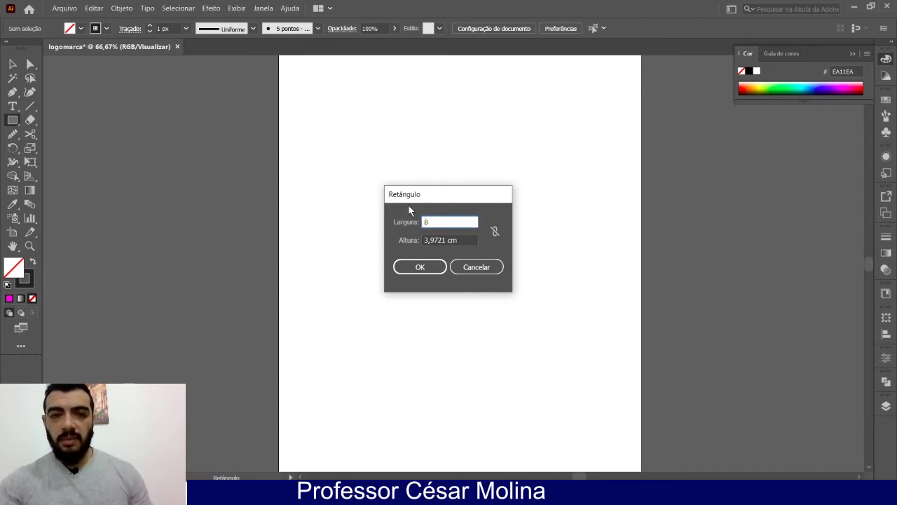
key("Tab")
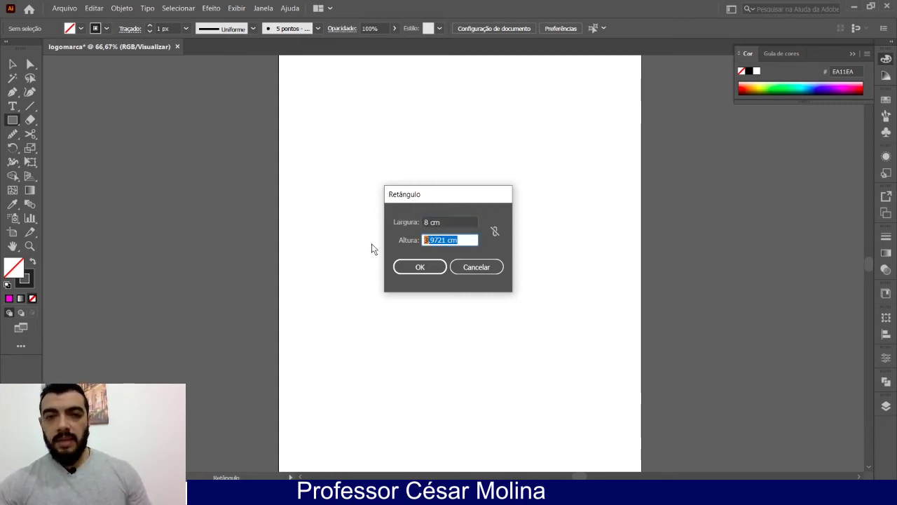
type("4")
key("Return")
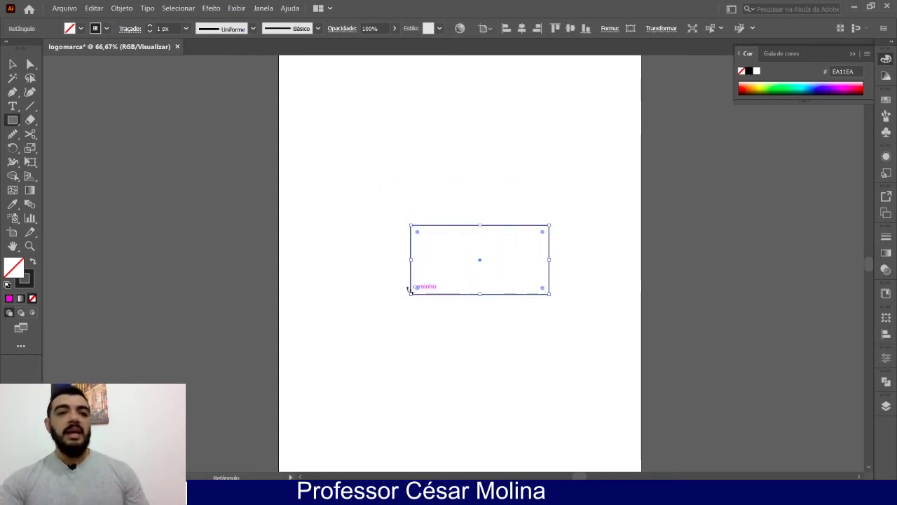
Switch the active colour to the stroke and back to the fill, and hide and reshow the Color panel
left_click(23, 286)
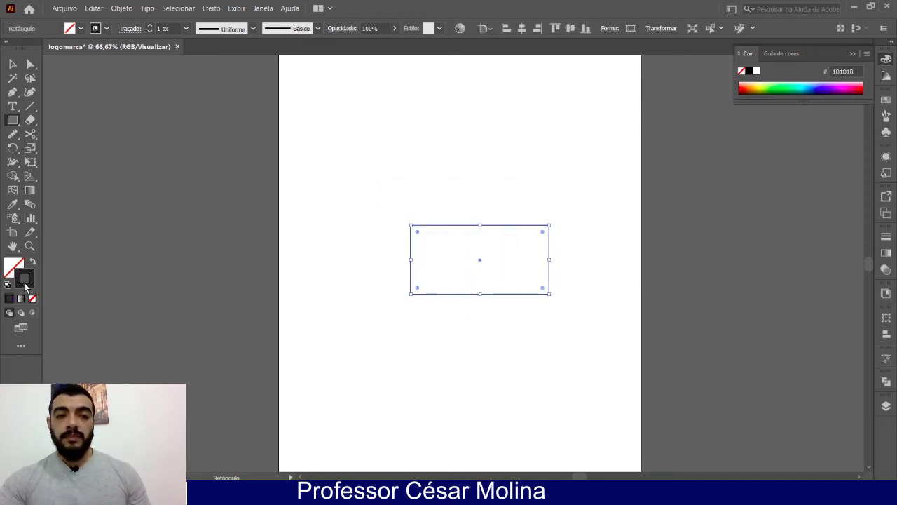
left_click(14, 265)
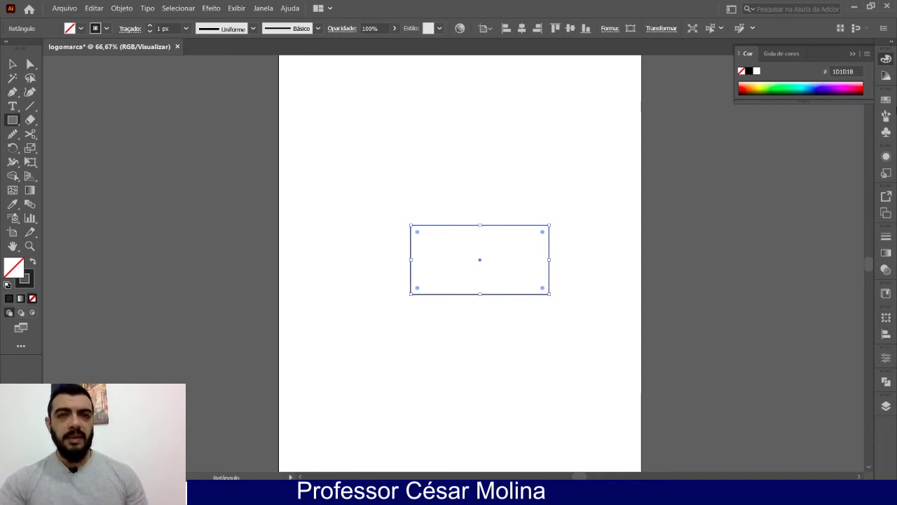
left_click(263, 8)
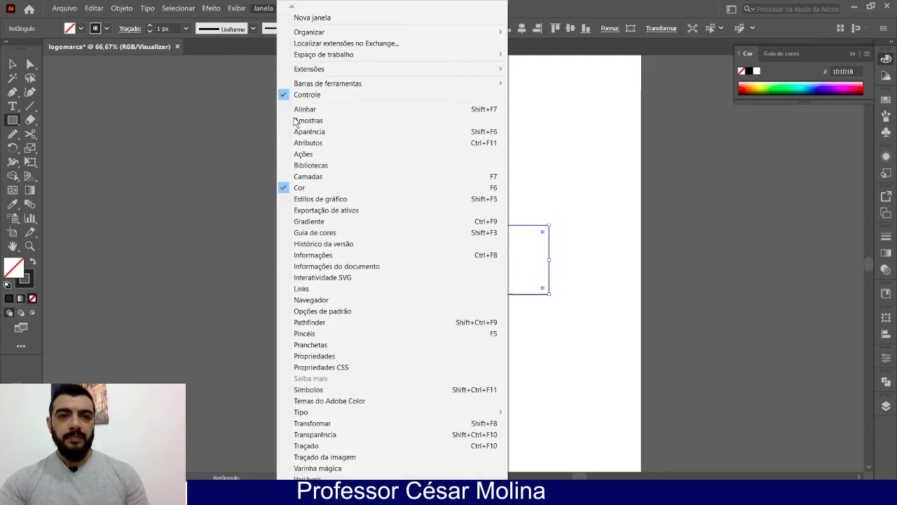
left_click(305, 187)
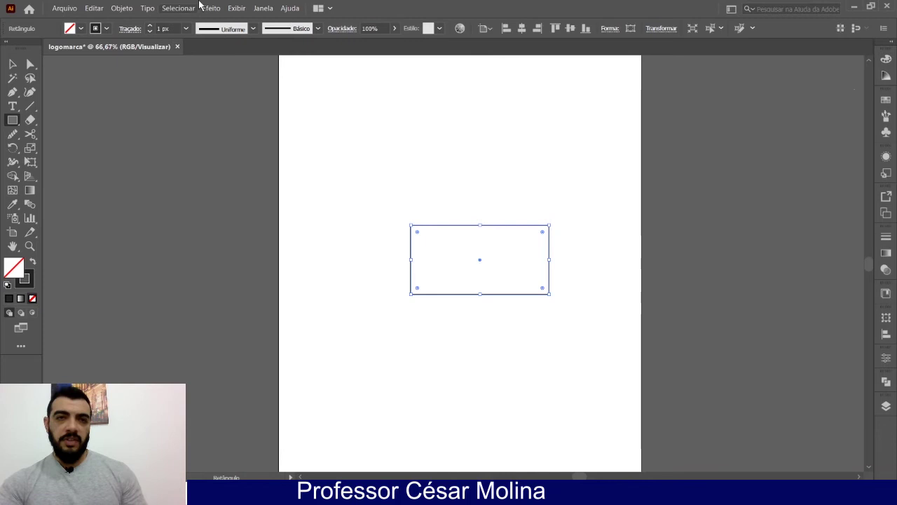
left_click(263, 9)
left_click(319, 188)
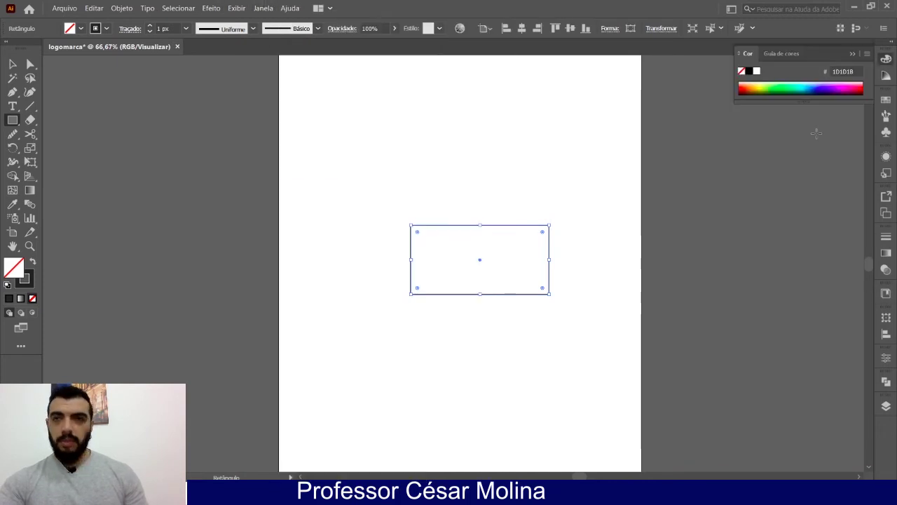
Select the rectangle and fill it with bright green, replacing that fill with magenta from the colour spectrum
left_click(12, 64)
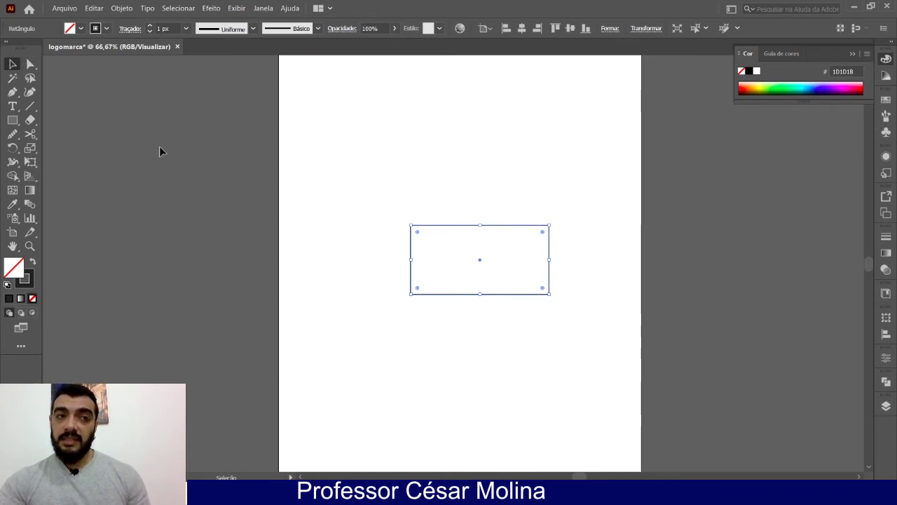
left_click_drag(351, 200, 593, 326)
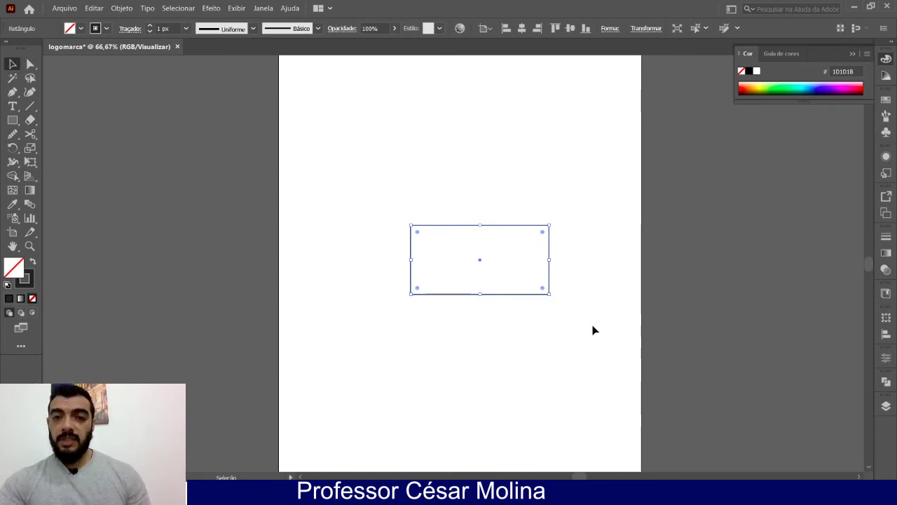
left_click(548, 183)
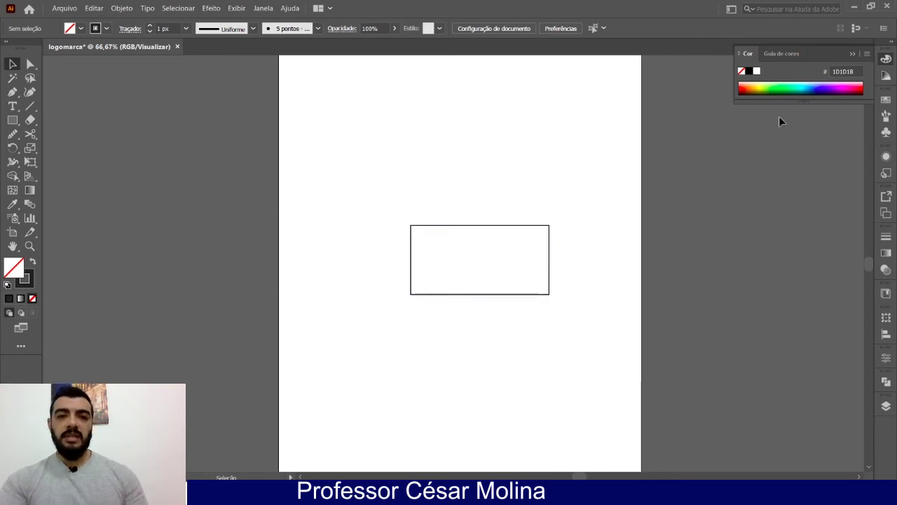
left_click(776, 84)
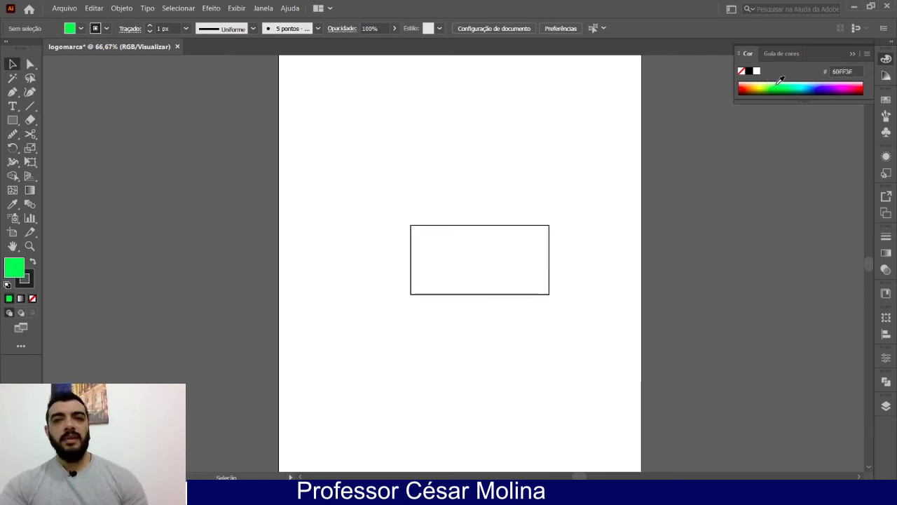
left_click(777, 83)
left_click_drag(394, 200, 574, 363)
left_click(776, 84)
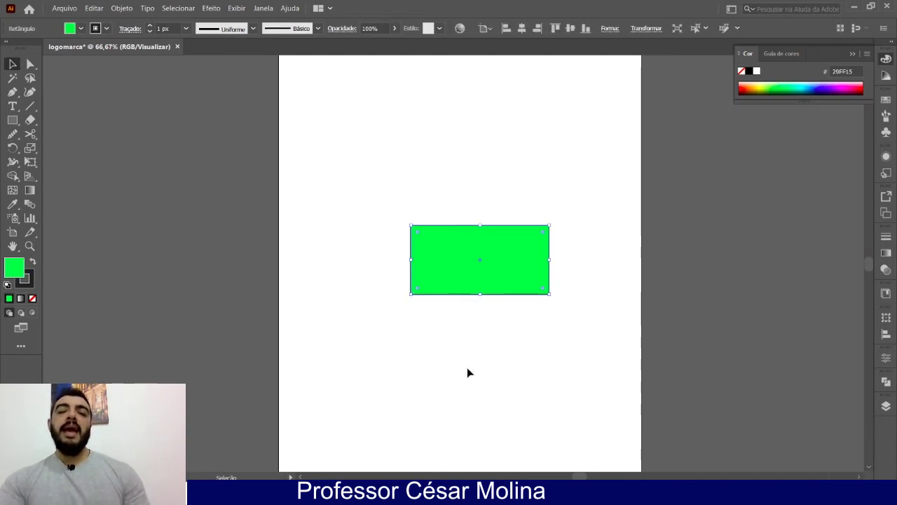
left_click(850, 84)
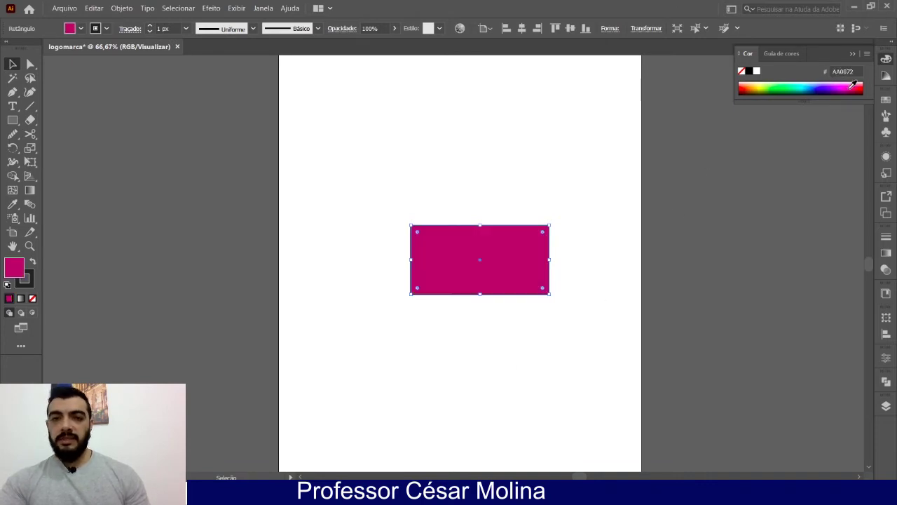
Make the stroke the active colour and raise the rectangle's stroke weight to 13 px
left_click(29, 282)
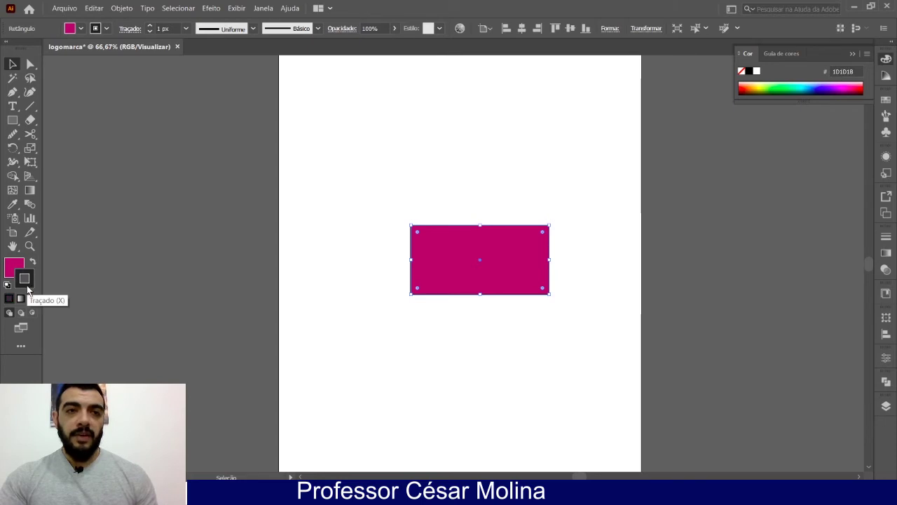
left_click_drag(388, 182, 578, 335)
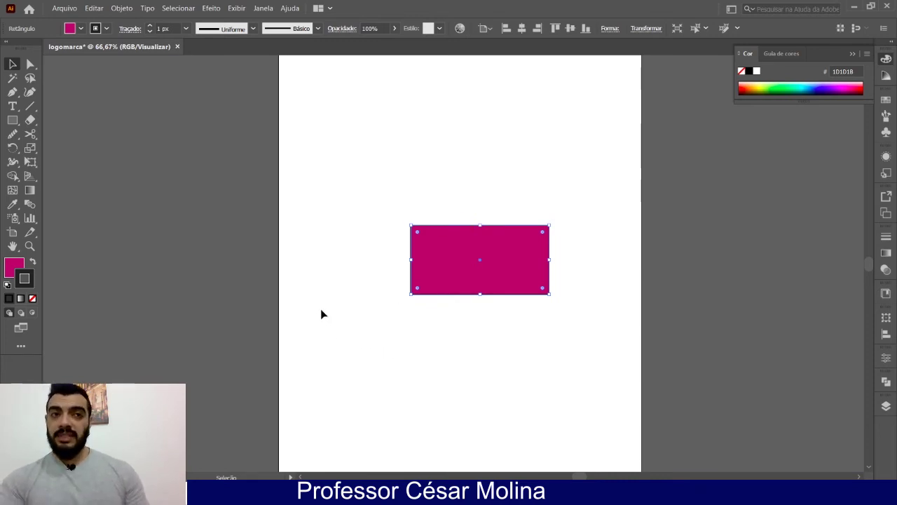
left_click(151, 26)
left_click(151, 26)
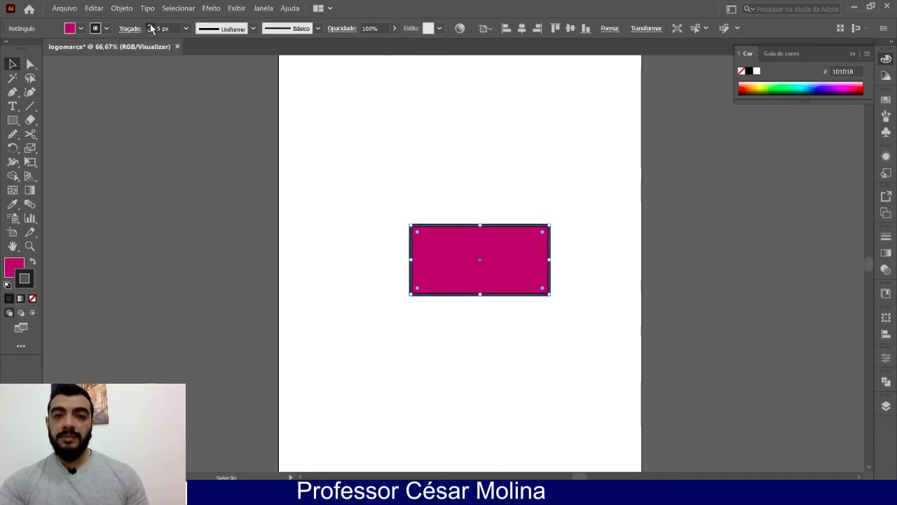
left_click(151, 26)
left_click(151, 26)
left_click(151, 25)
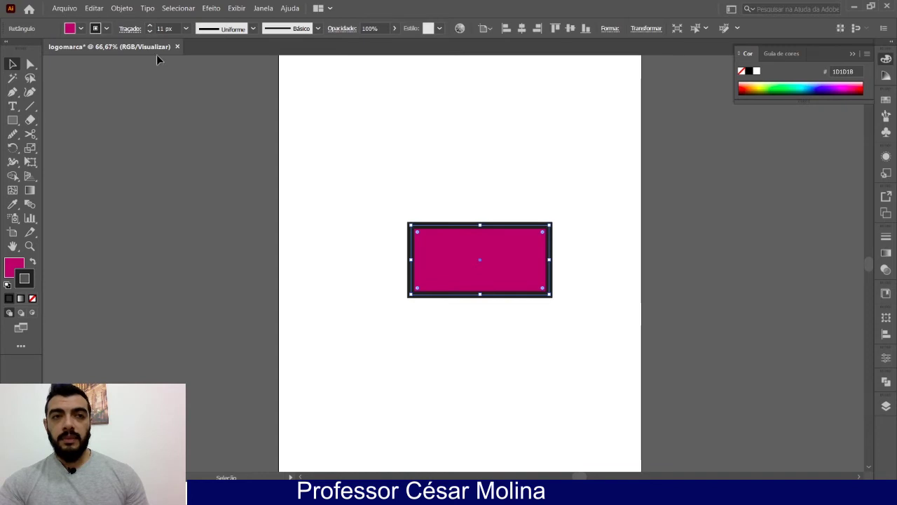
left_click(150, 26)
left_click(150, 26)
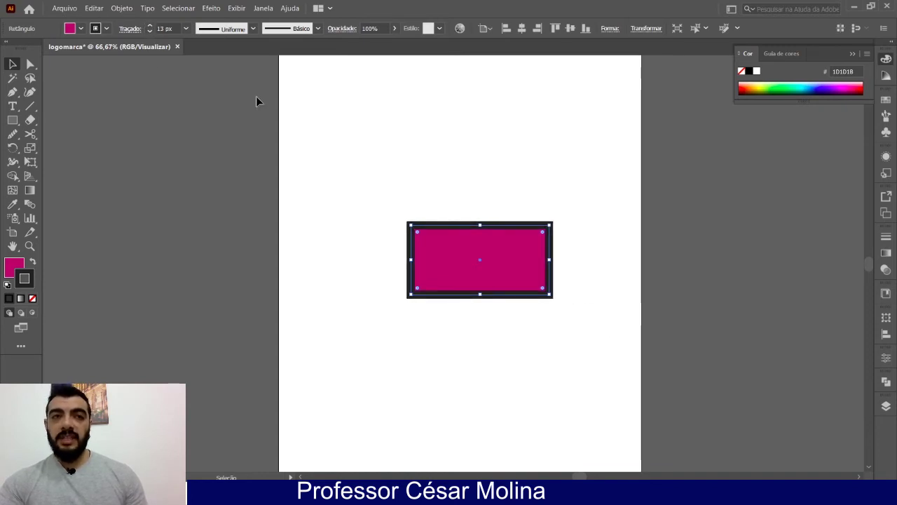
Apply the elliptical variable width profile, tapered at both ends, to the rectangle's stroke and deselect it
left_click(252, 29)
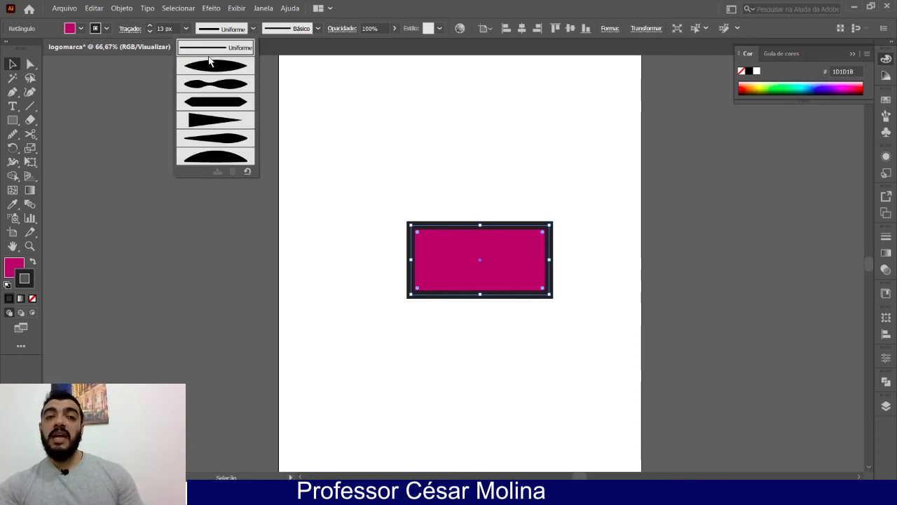
left_click(351, 178)
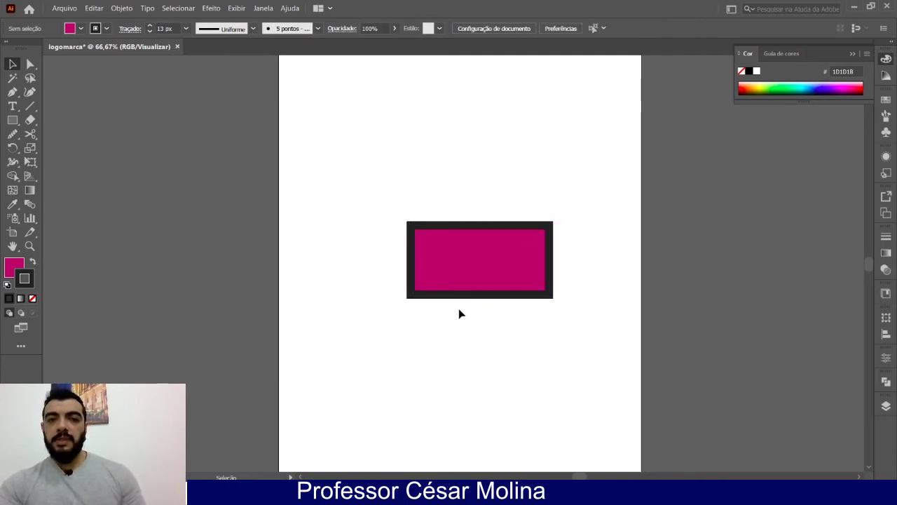
left_click_drag(367, 192, 613, 388)
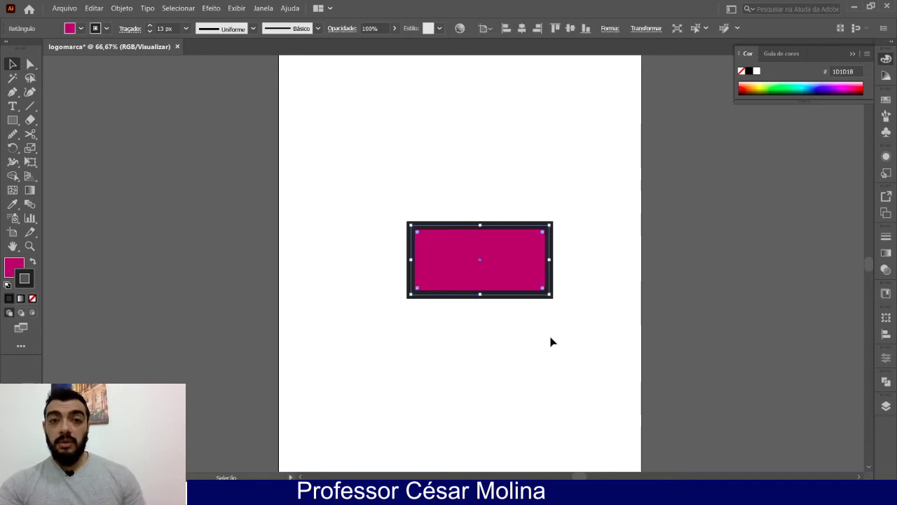
left_click(252, 28)
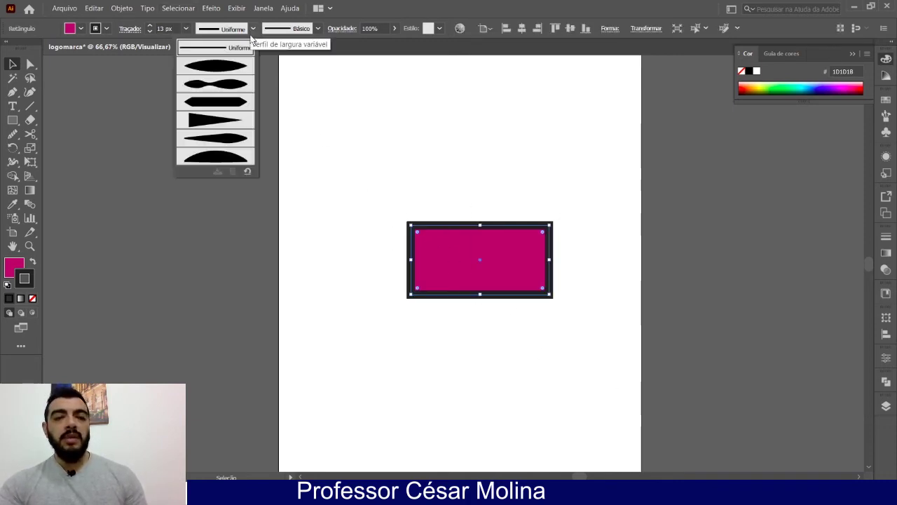
left_click(232, 68)
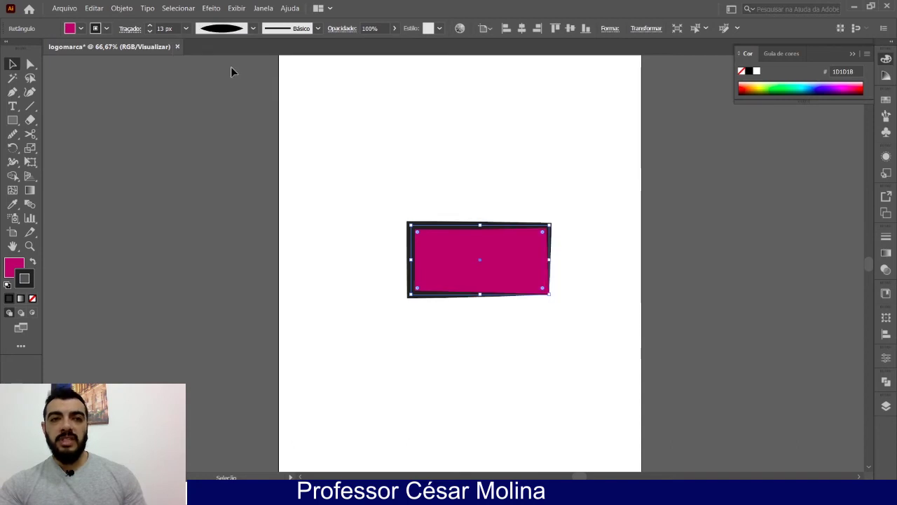
left_click(327, 249)
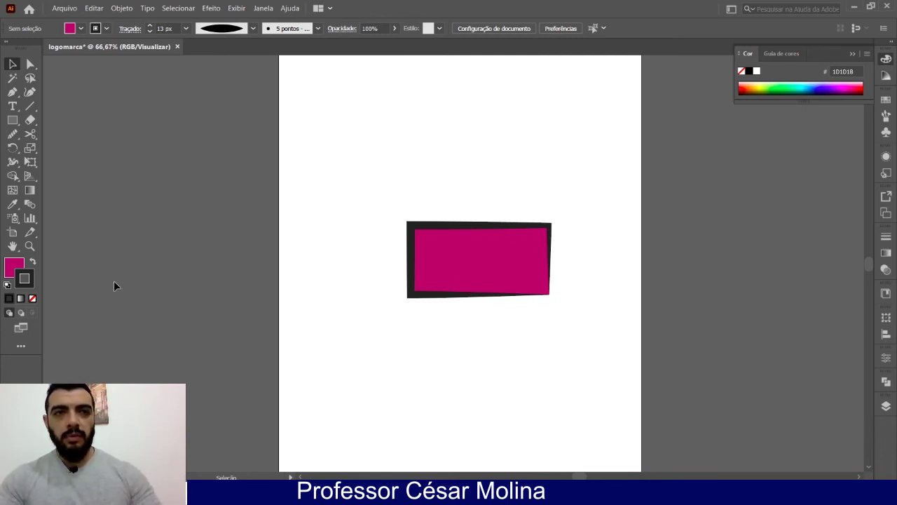
Try the 15-point round and 5-point Oval brushes on the rectangle's stroke, settling on the 3-point brush
left_click_drag(384, 201, 553, 338)
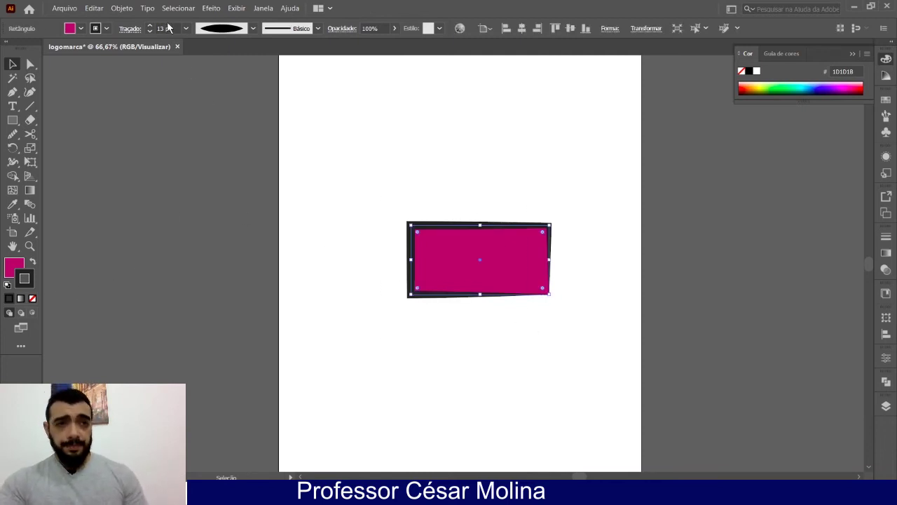
left_click(318, 29)
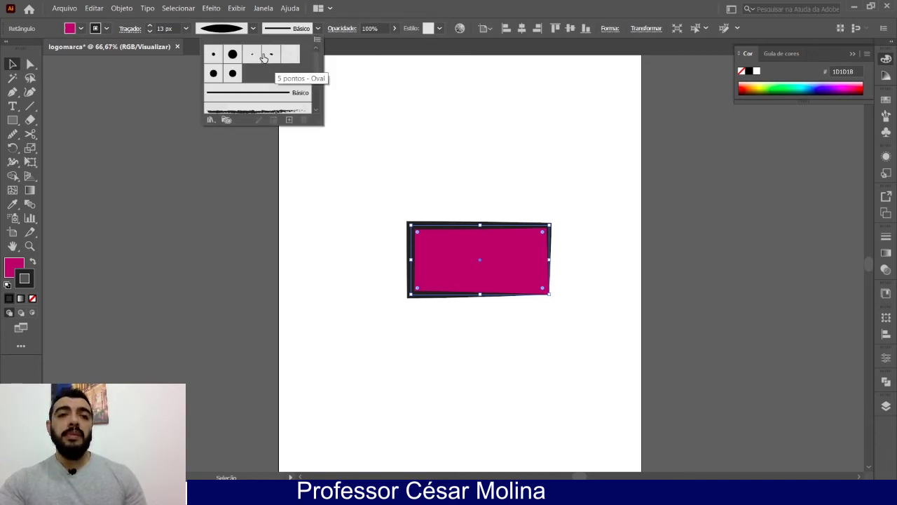
left_click(232, 54)
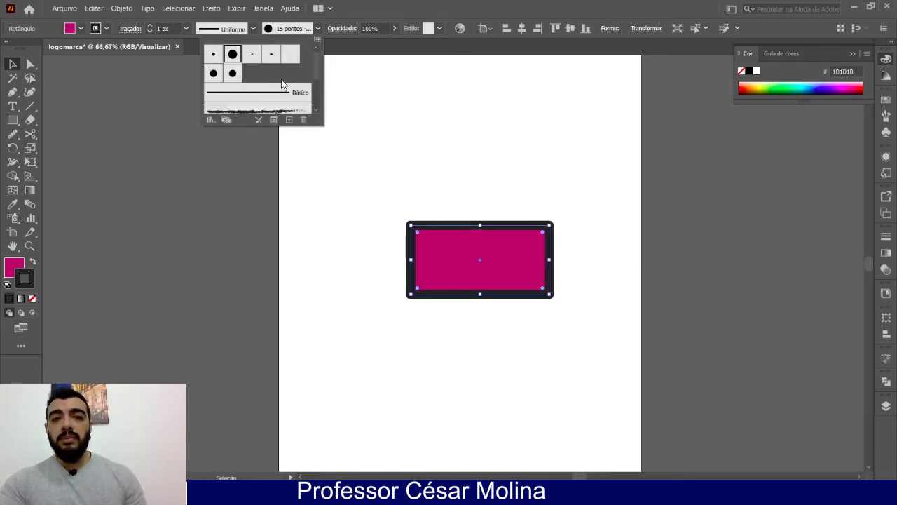
left_click(270, 53)
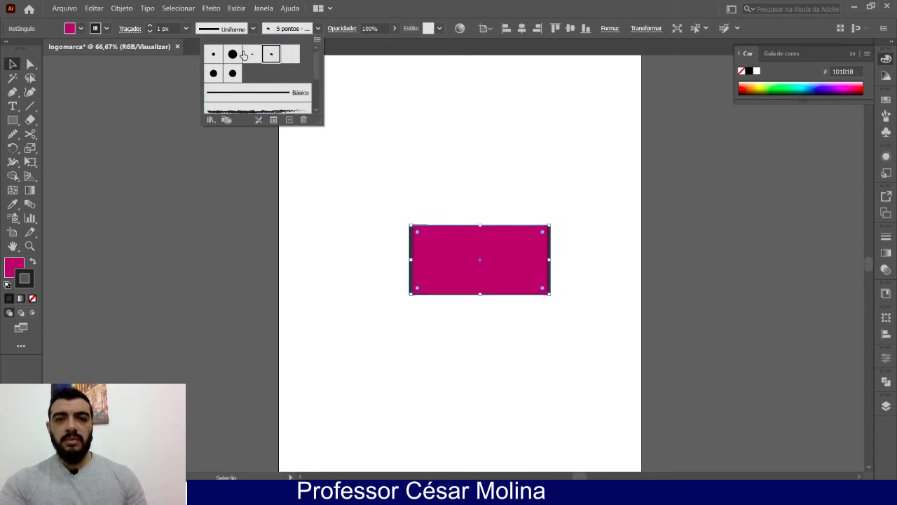
left_click(249, 54)
left_click(385, 180)
mouse_move(394, 198)
left_mouse_down()
mouse_move(541, 333)
mouse_move(552, 327)
mouse_move(552, 293)
mouse_move(603, 319)
left_mouse_up()
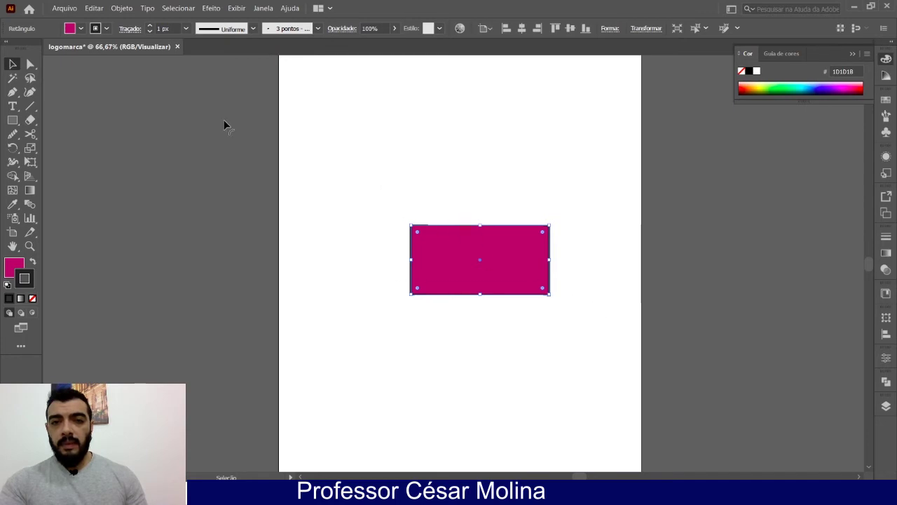
Increase the brushed stroke's weight to 7 px and deselect the rectangle
left_click(150, 26)
left_click(150, 26)
left_click(150, 26)
left_click(150, 26)
left_click(150, 26)
left_click(150, 26)
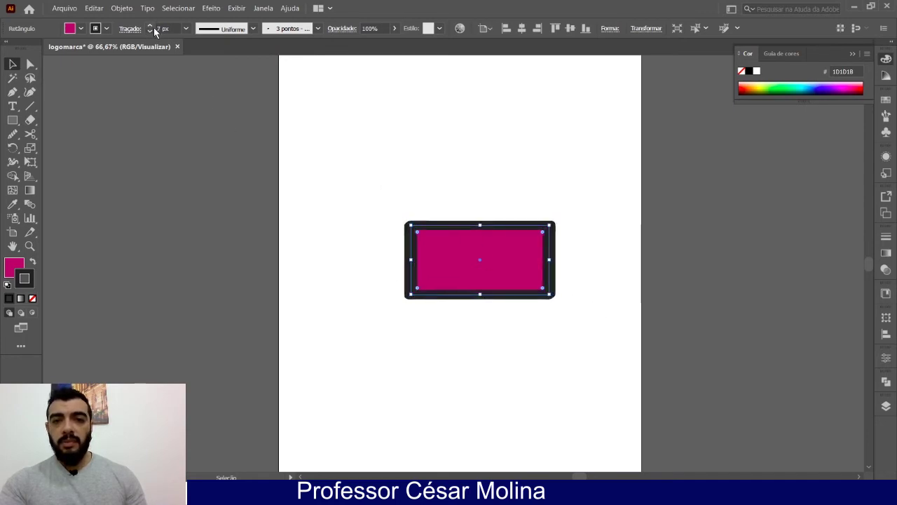
left_click(373, 289)
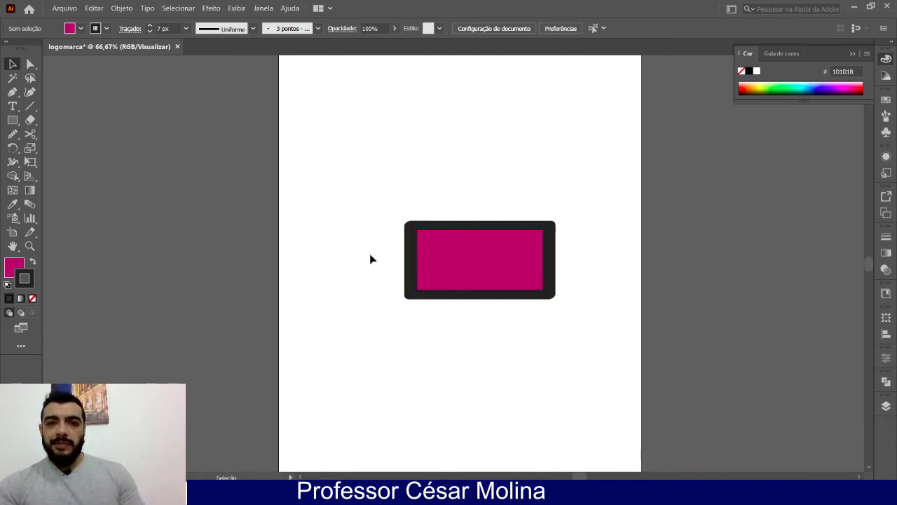
Round all four corners of the rectangle to about 1.58 cm with Direct Selection, and undo the rounding
left_click_drag(574, 194, 373, 363)
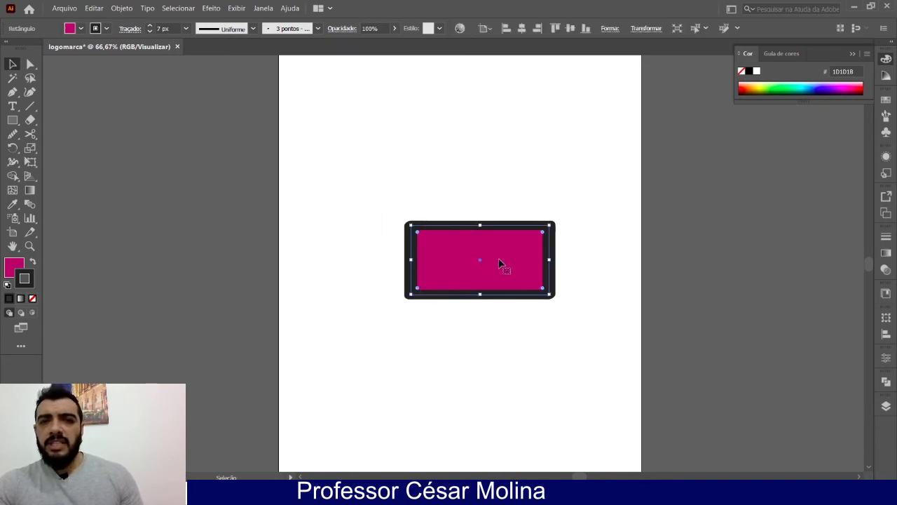
left_click(29, 65)
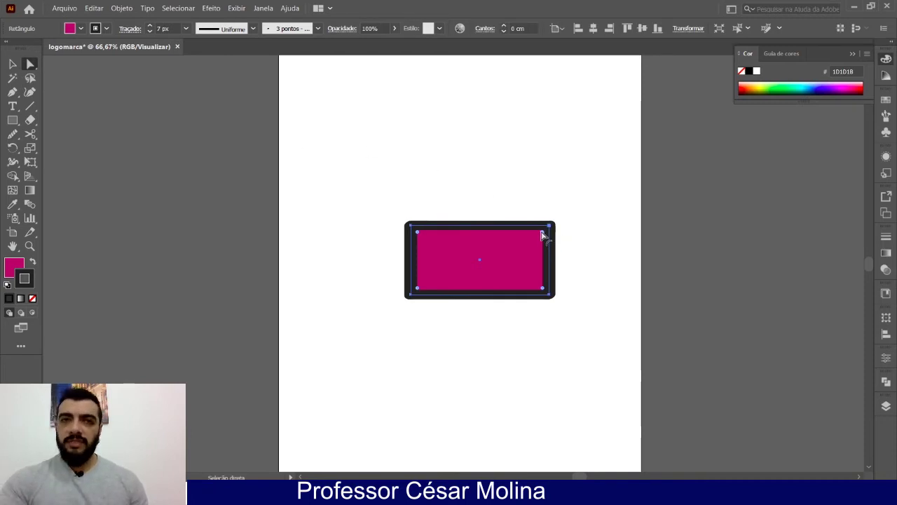
left_click_drag(537, 243, 512, 246)
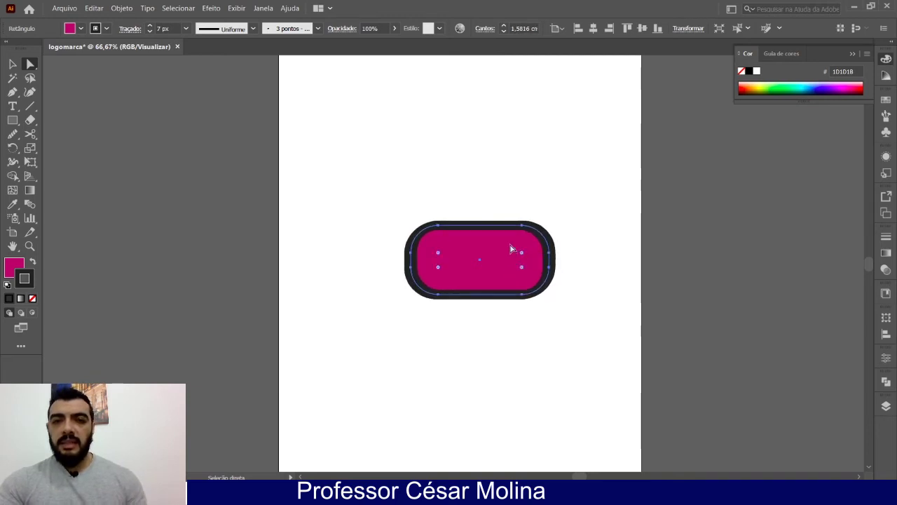
key("ctrl+z")
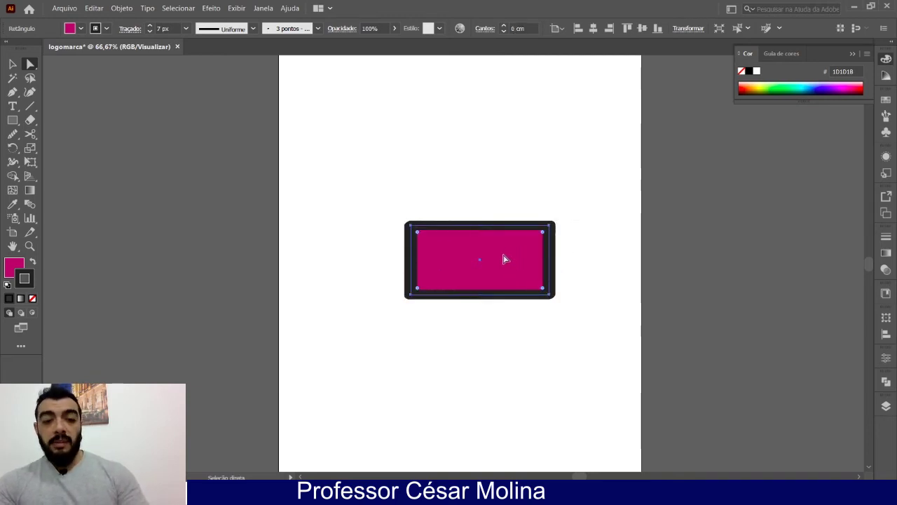
Delete the rectangle from the page and activate the Rectangle tool
key("Delete")
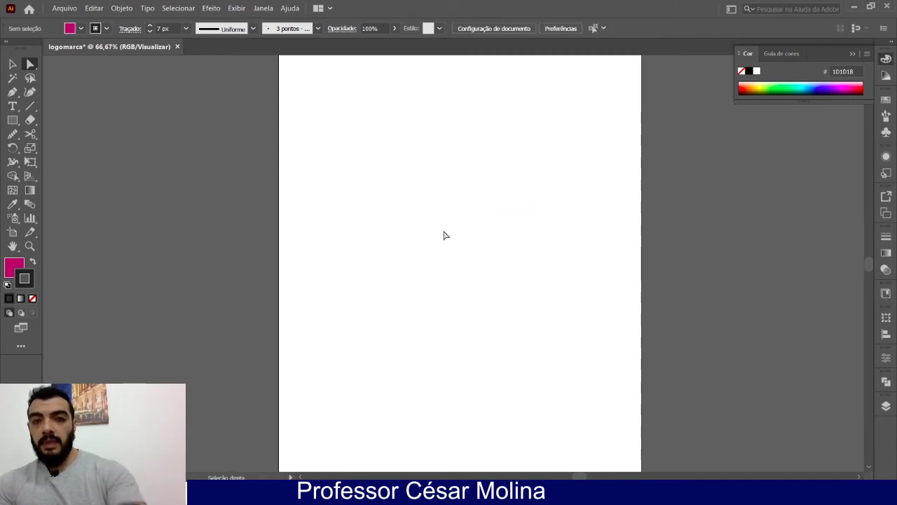
left_click(13, 119)
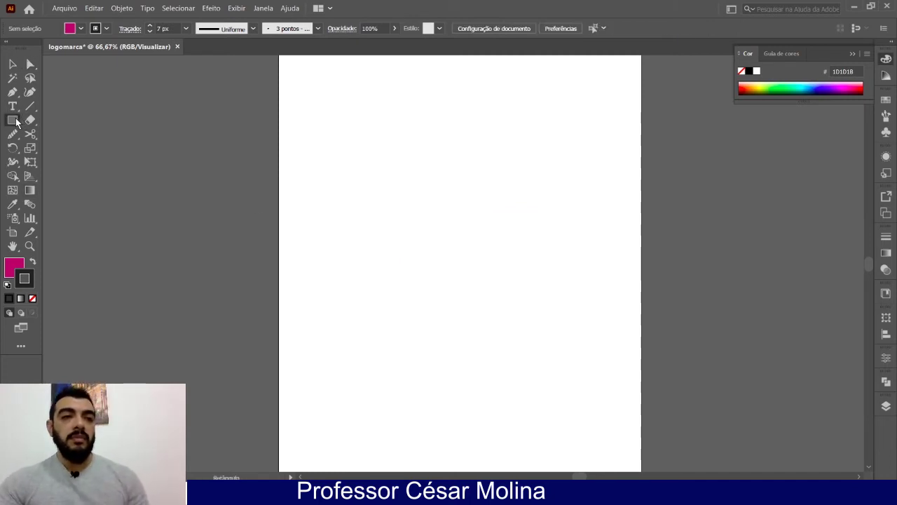
Try out and undo two freehand ellipses, and draw one about 11.5 by 10.3 cm in the middle of the page
right_click(16, 122)
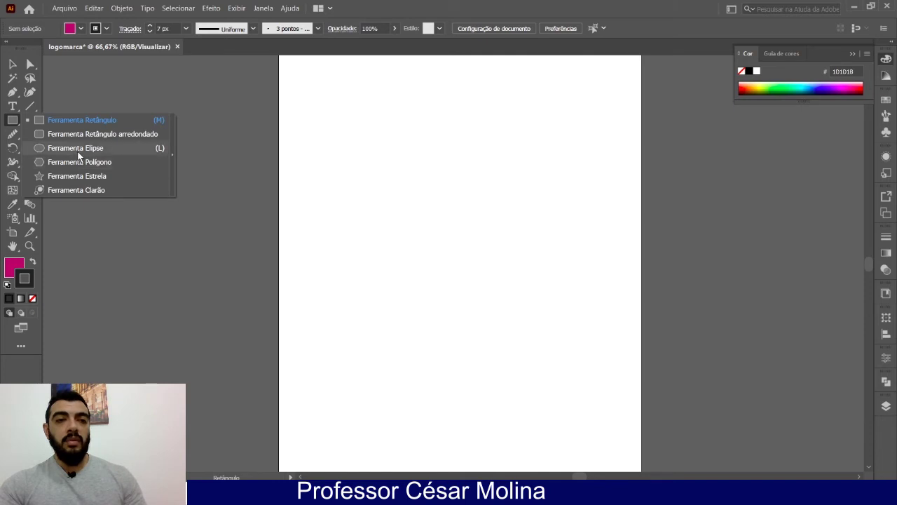
left_click(77, 149)
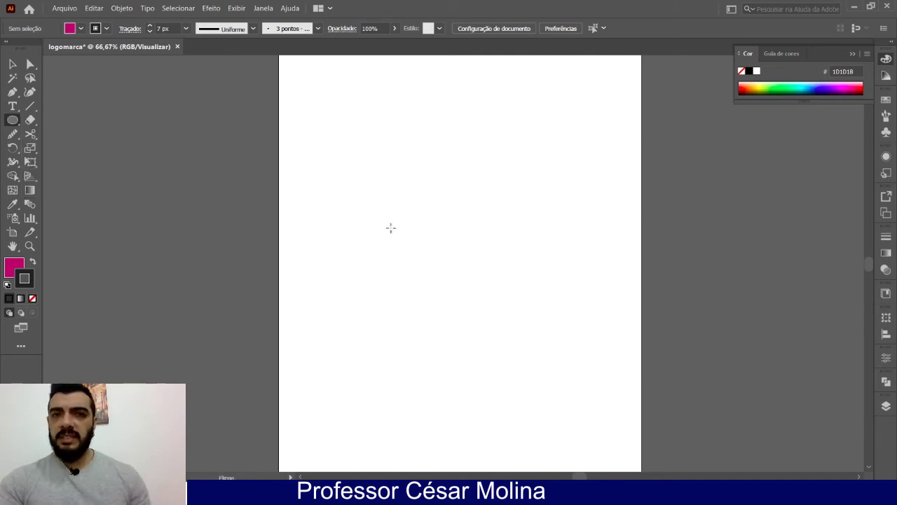
left_click_drag(422, 111, 519, 237)
key("ctrl+z")
left_click_drag(410, 147, 541, 356)
key("ctrl+z")
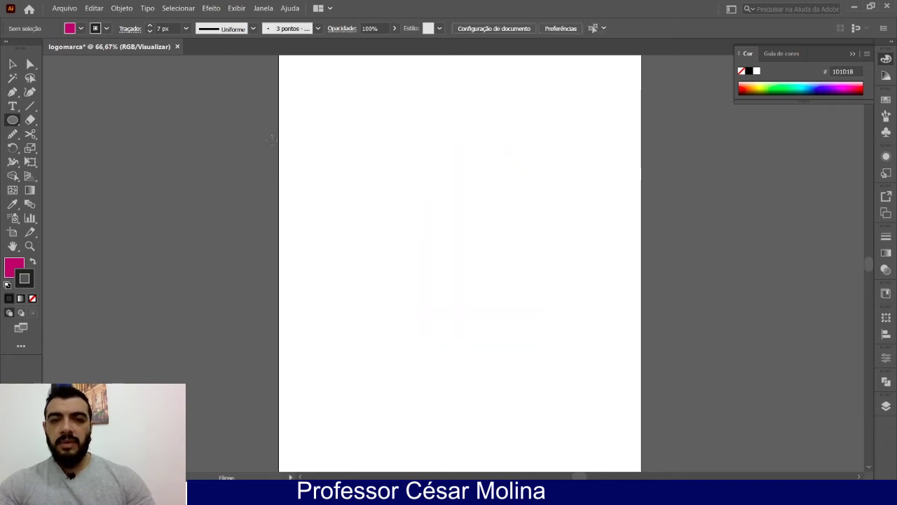
left_click_drag(370, 155, 569, 332)
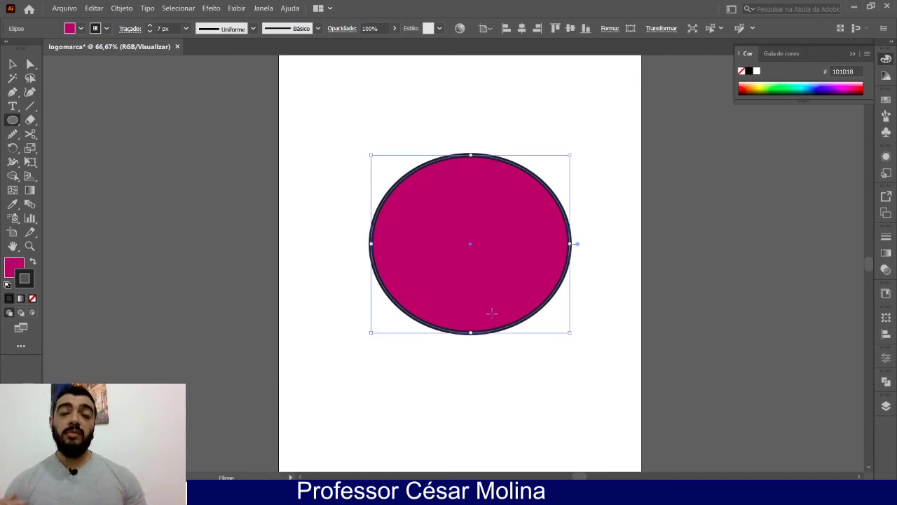
Convert the ellipse's bottom anchor into a corner point and move it straight down to about Y 23.5 cm
left_click(29, 65)
left_click_drag(590, 185, 354, 364)
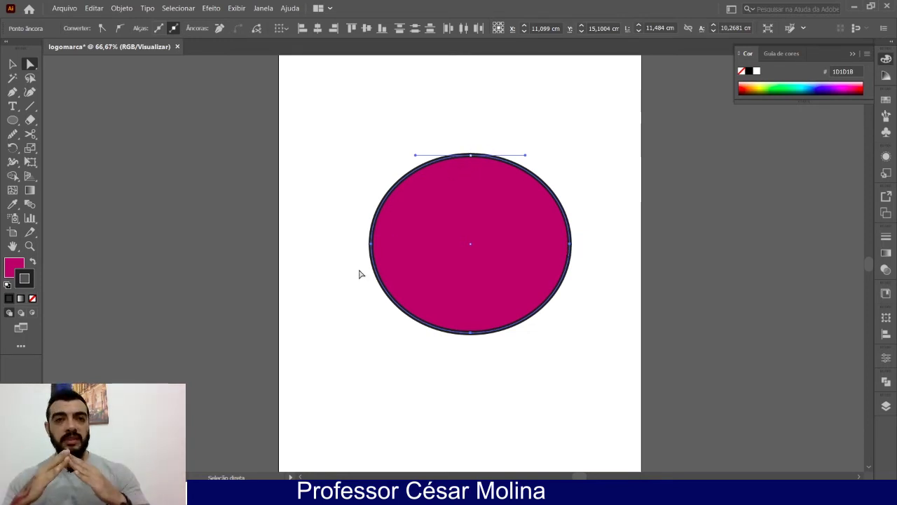
left_click(12, 97)
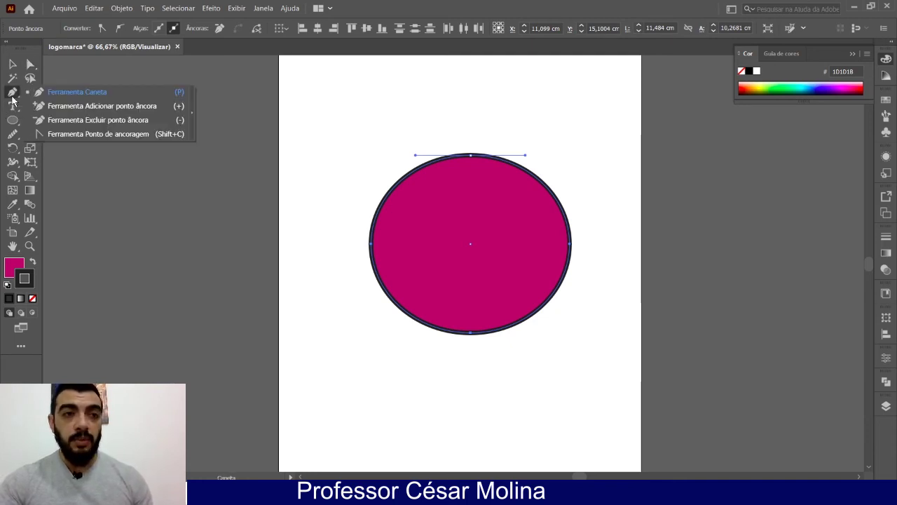
left_click(81, 138)
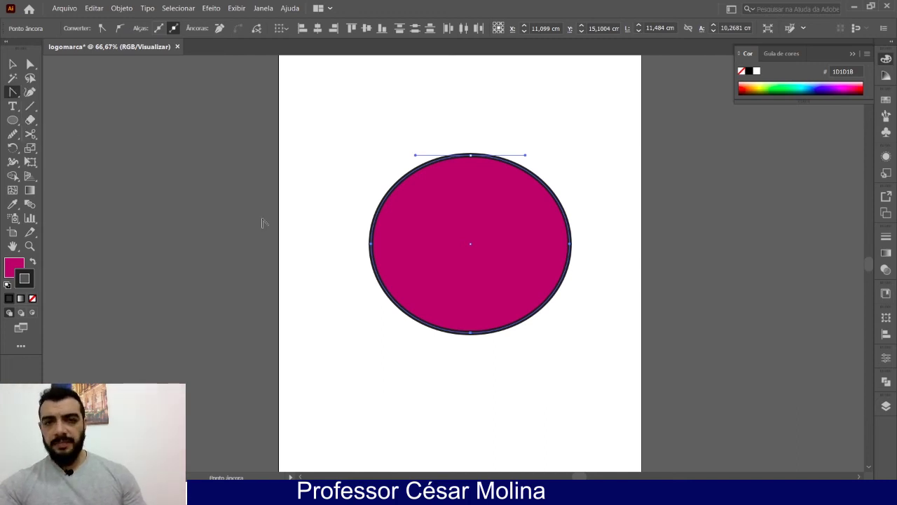
left_click(471, 333)
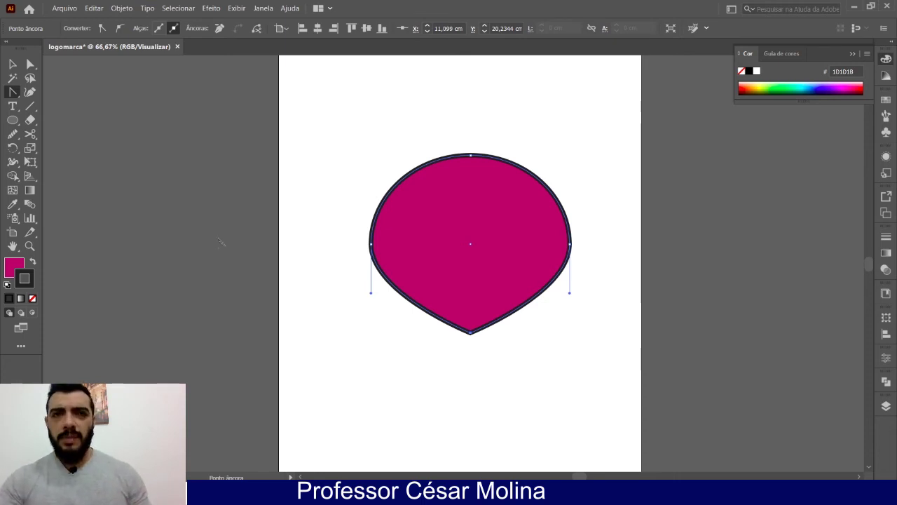
left_click(30, 64)
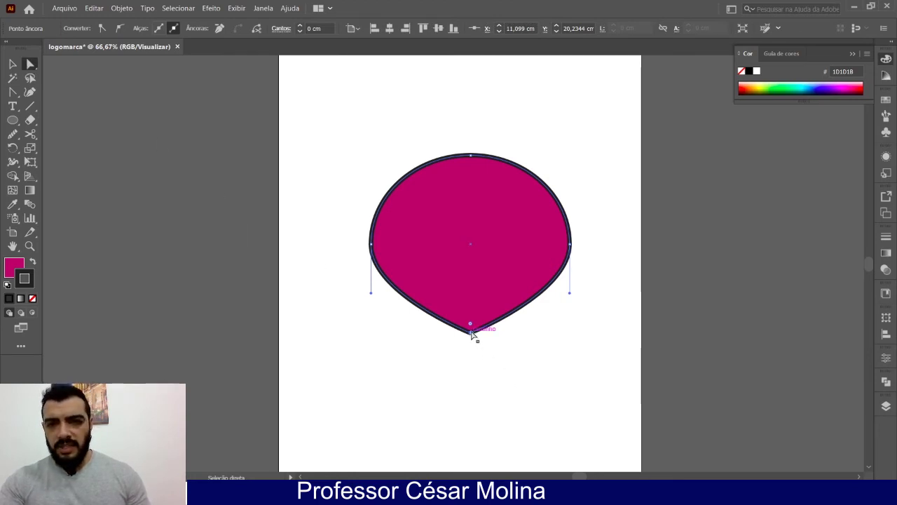
left_click_drag(473, 337, 471, 389)
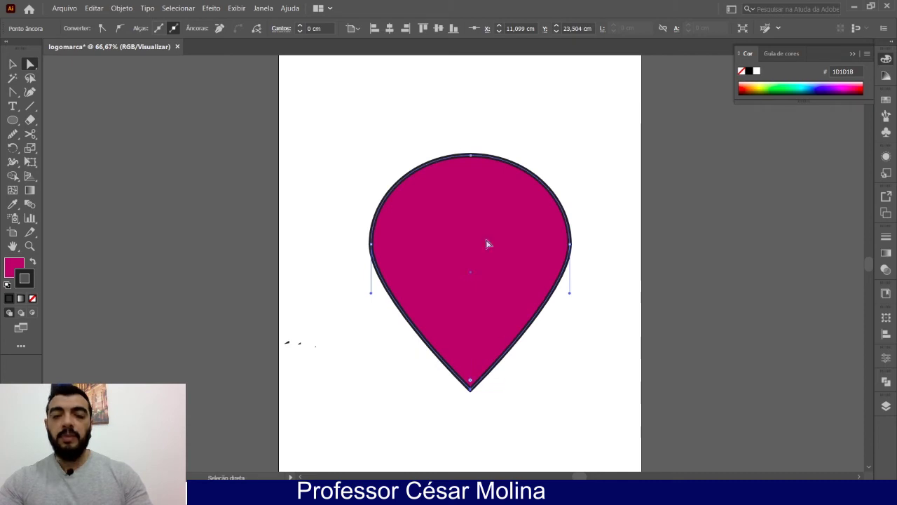
Lower the shape's top anchor to about Y 15.83 cm and convert it into a corner point to form a heart
left_click(470, 156)
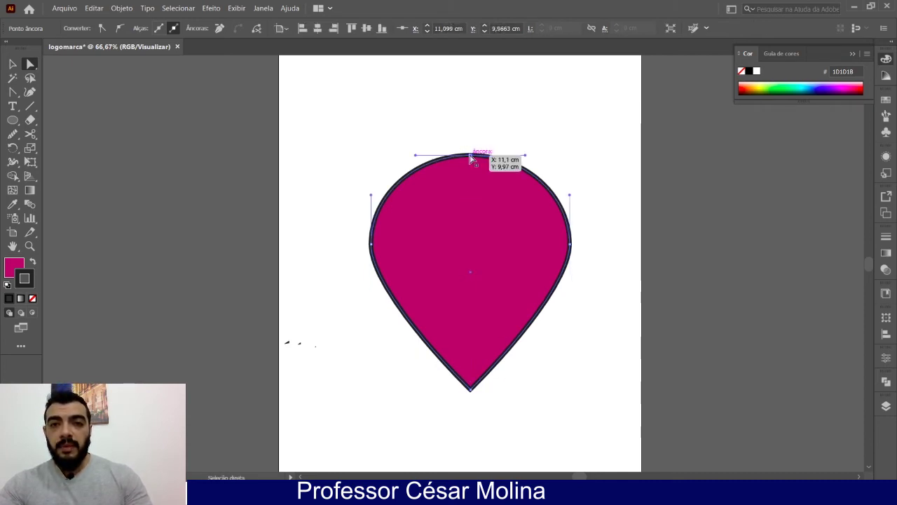
left_click_drag(471, 158, 467, 257)
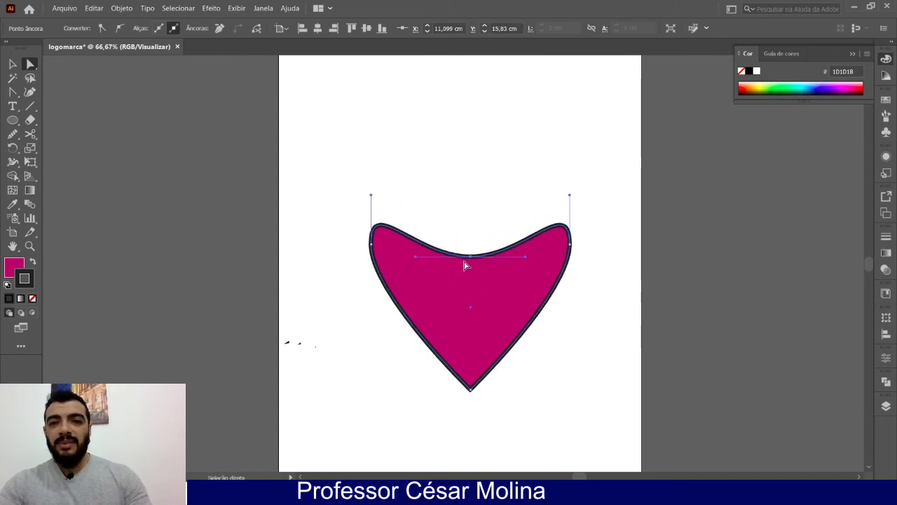
left_click(13, 93)
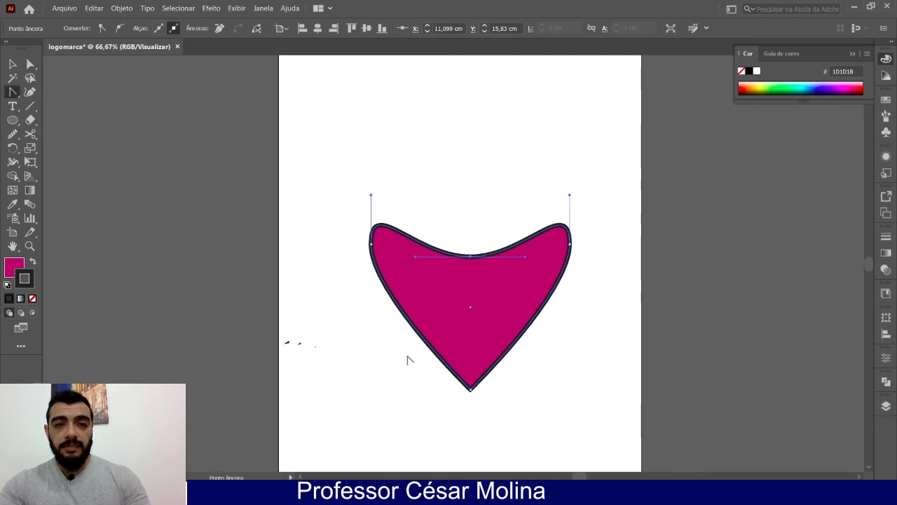
left_click(470, 257)
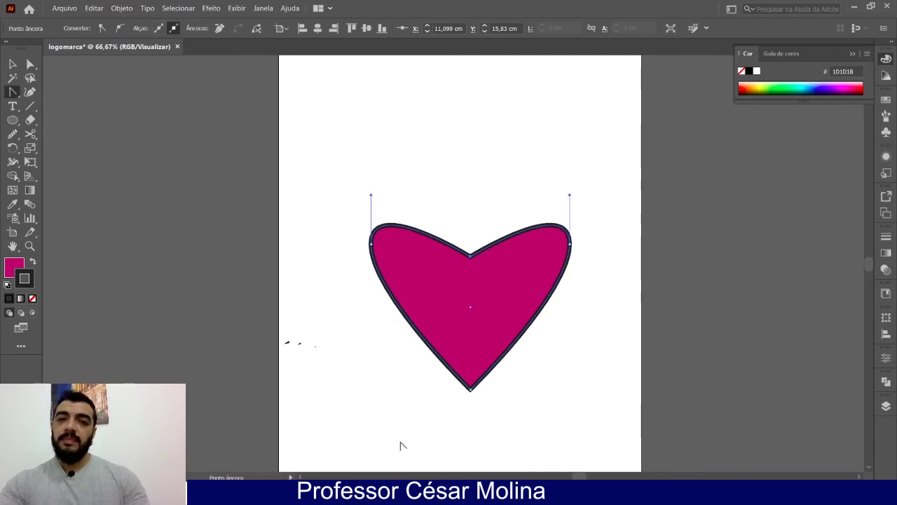
Move the whole heart up the page and centre it horizontally on the artboard
left_click(13, 64)
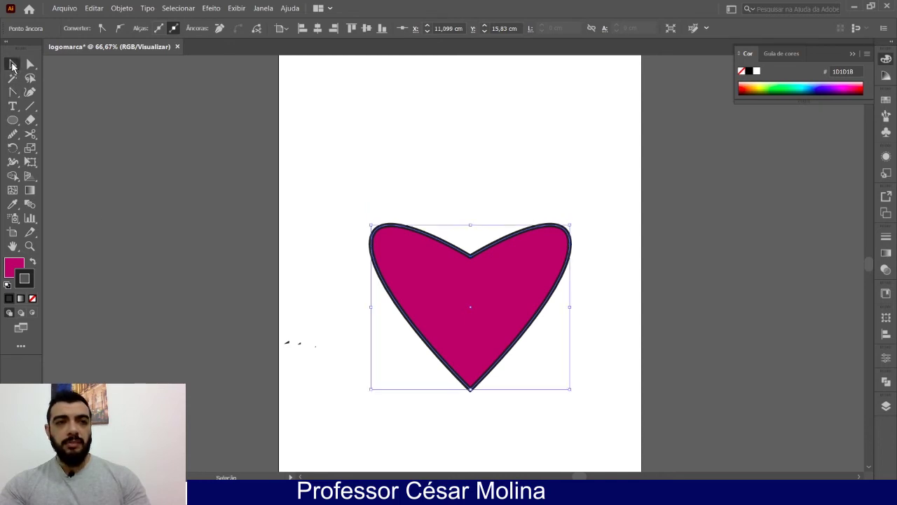
left_click_drag(448, 327, 434, 258)
left_click_drag(433, 236, 443, 240)
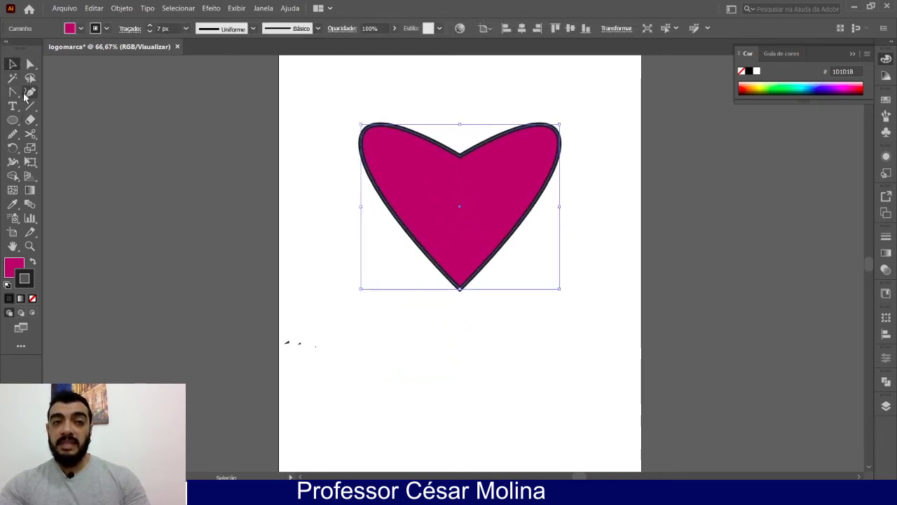
Select the heart's left and right side anchors together and lower them to about Y 11.86 cm
left_click(30, 64)
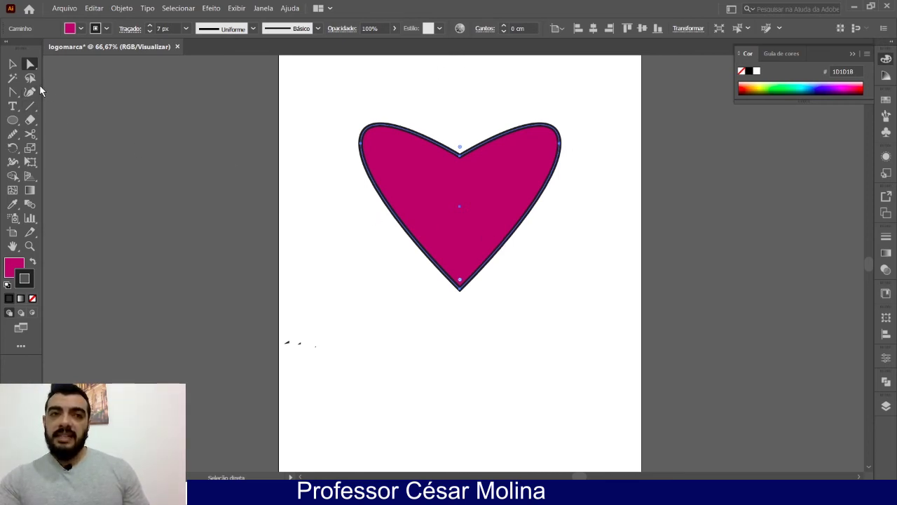
left_click(363, 146)
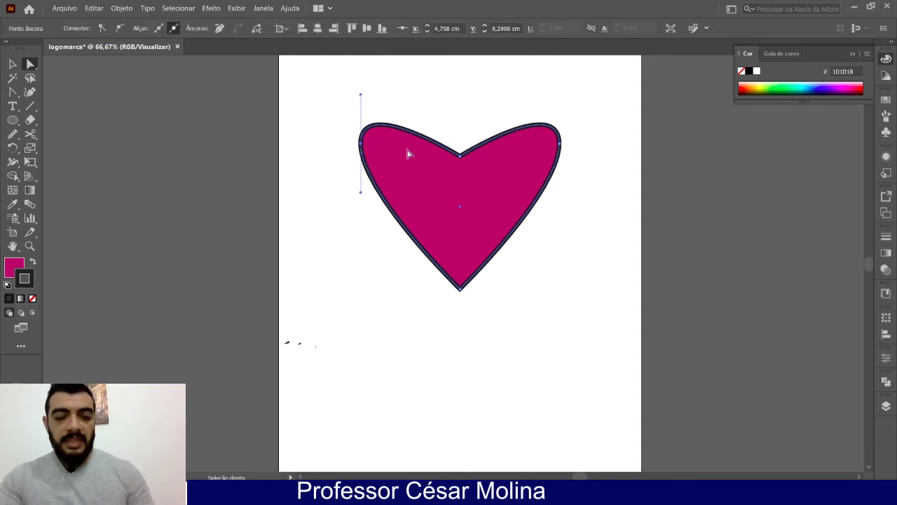
left_click(562, 145)
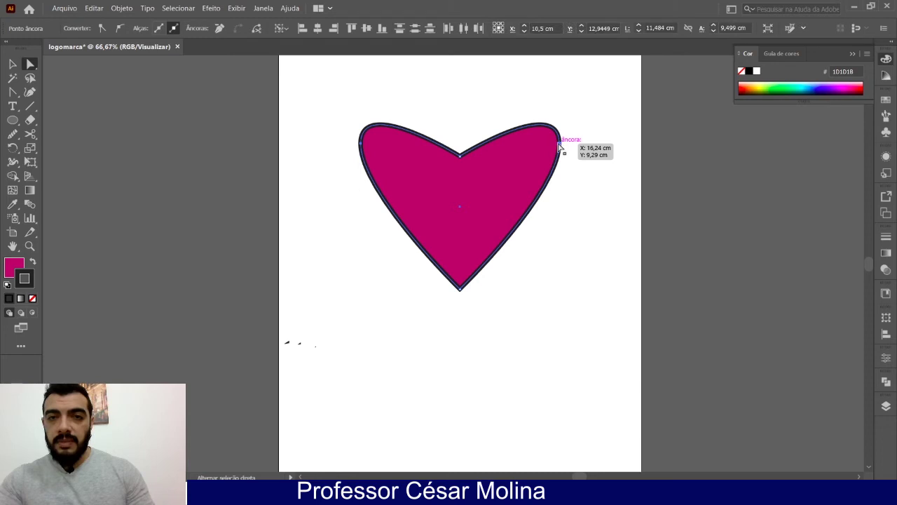
left_click(560, 145)
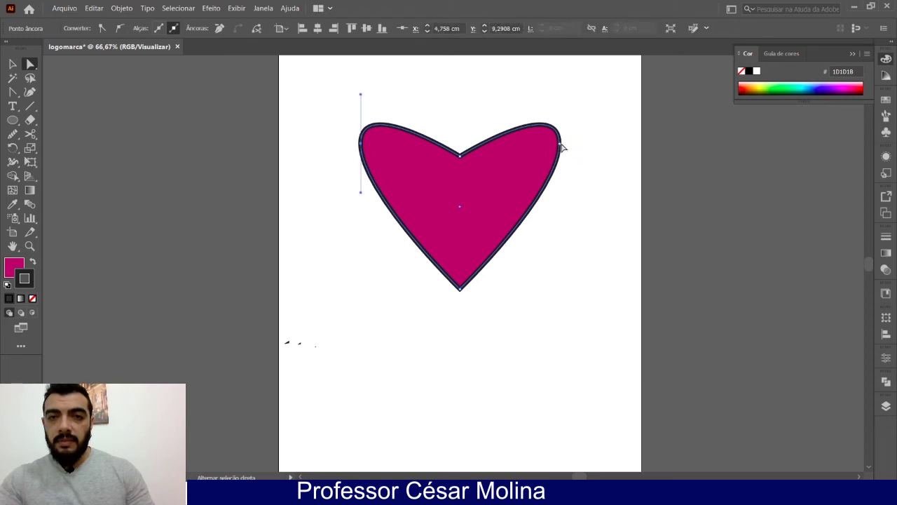
left_click_drag(562, 145, 559, 192)
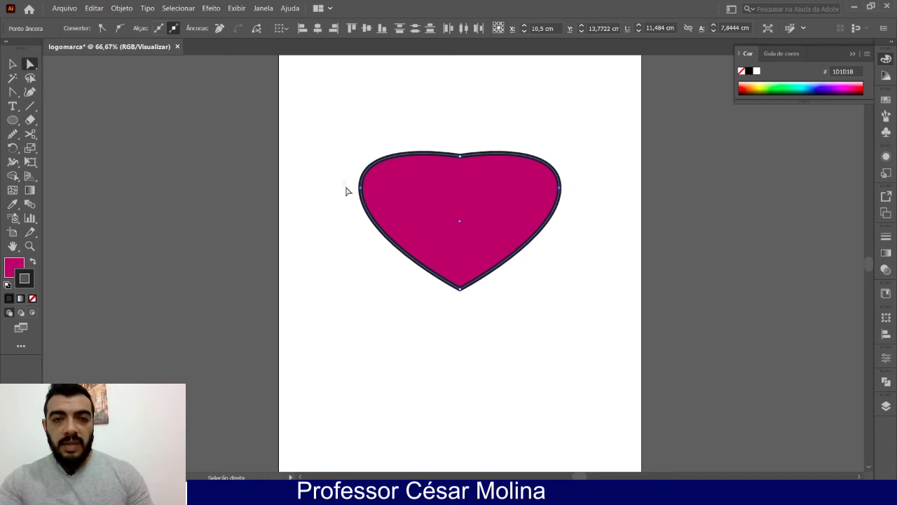
left_click(560, 190)
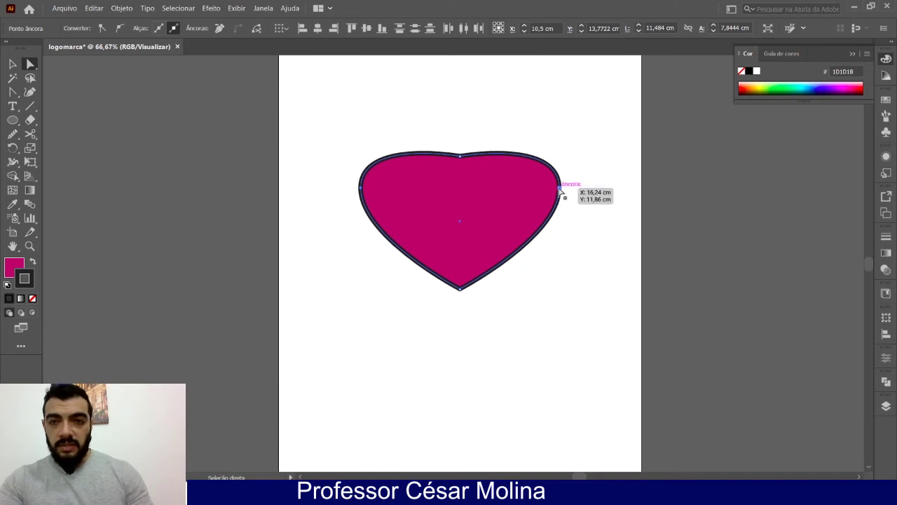
mouse_move(560, 189)
left_mouse_down()
mouse_move(560, 230)
mouse_move(561, 171)
mouse_move(560, 199)
mouse_move(557, 178)
mouse_move(551, 188)
mouse_move(555, 181)
mouse_move(560, 190)
left_mouse_up()
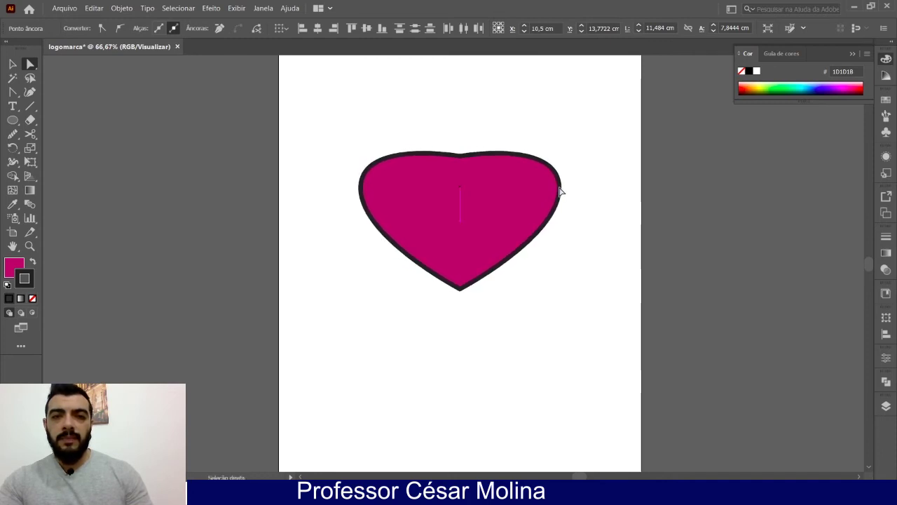
Lower the heart's upper middle anchor slightly to deepen the notch, and deselect the shape
left_click(483, 174)
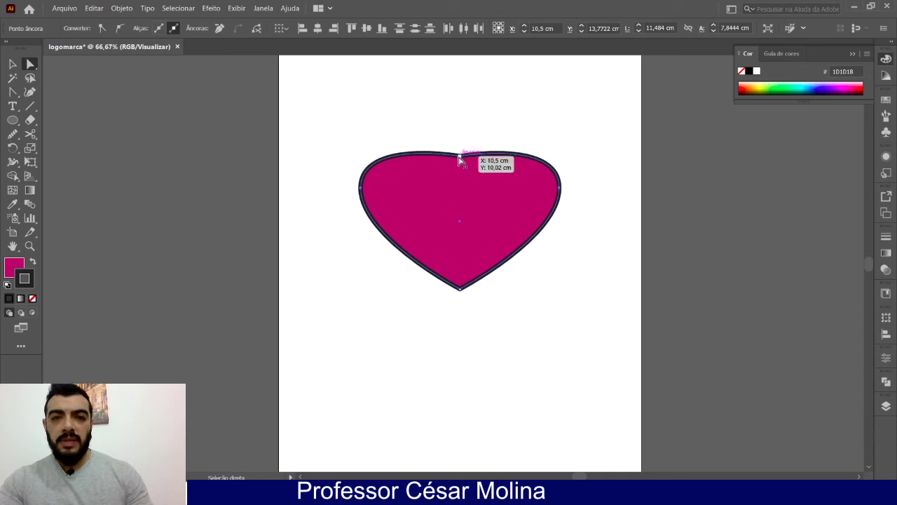
left_click(461, 155)
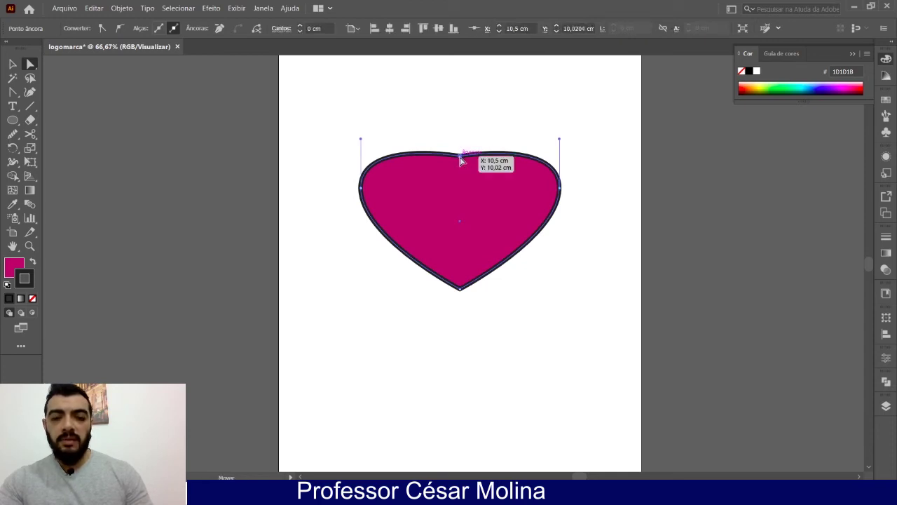
left_click_drag(461, 160, 462, 180)
left_click(552, 286)
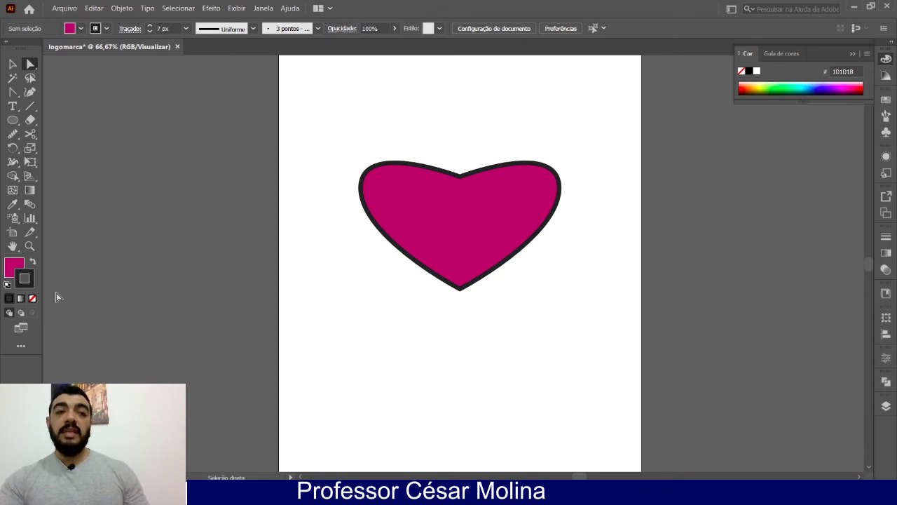
Select the heart, swap its fill and stroke colours, and swap them back
left_click(33, 263)
left_click(33, 263)
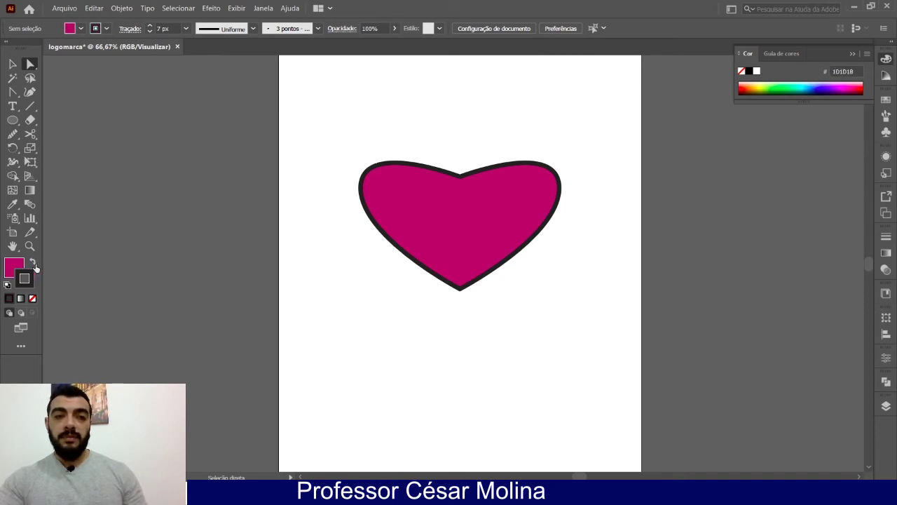
left_click(33, 263)
left_click(12, 63)
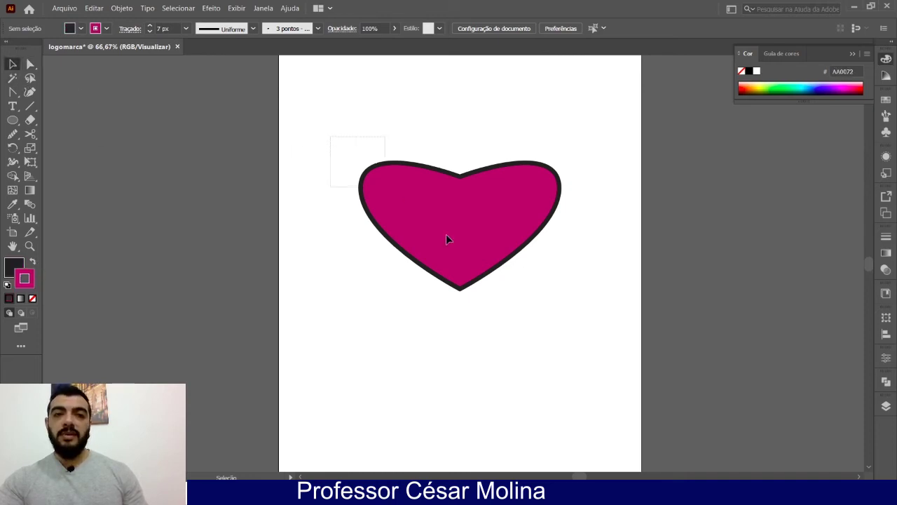
left_click_drag(445, 239, 571, 336)
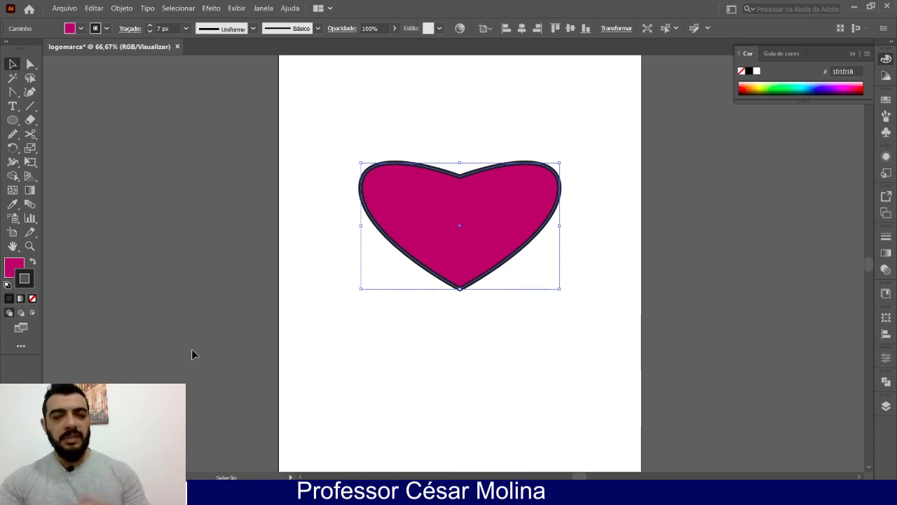
left_click(32, 264)
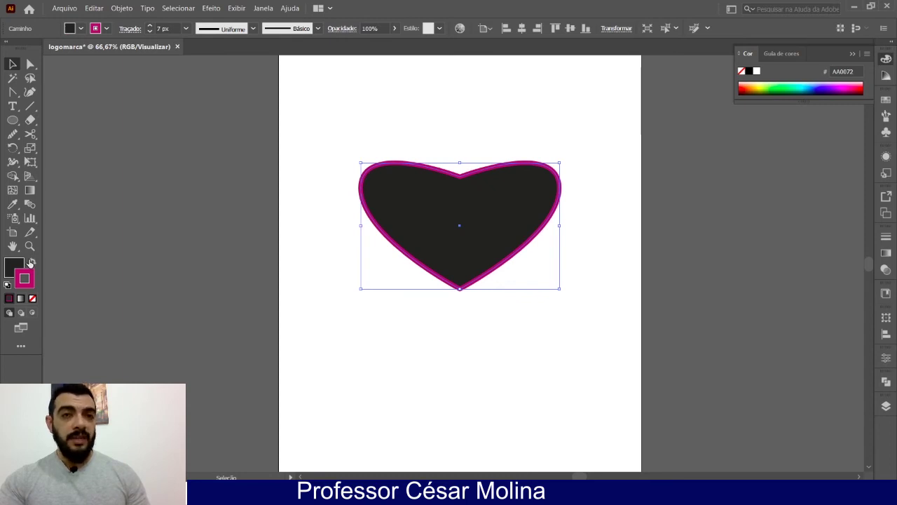
left_click(32, 263)
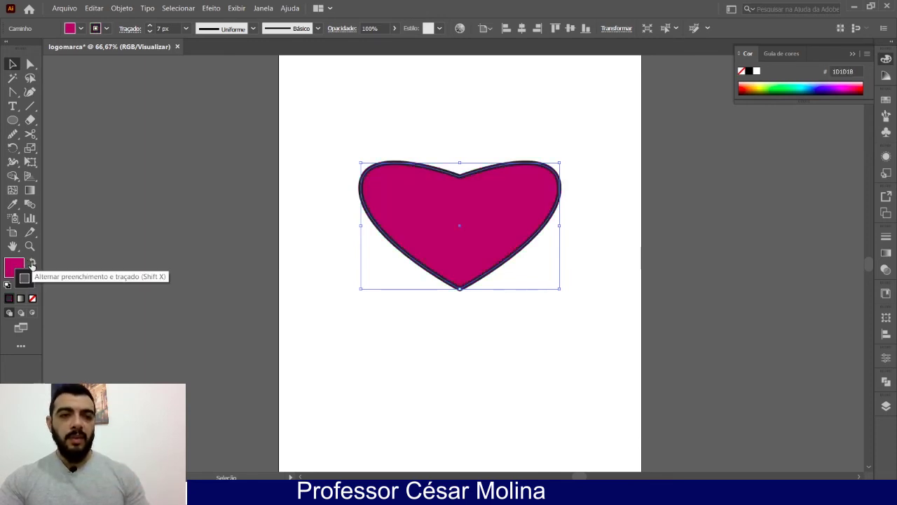
Try a bright green stroke colour (2AFF30) on the heart and undo it
left_click(25, 279)
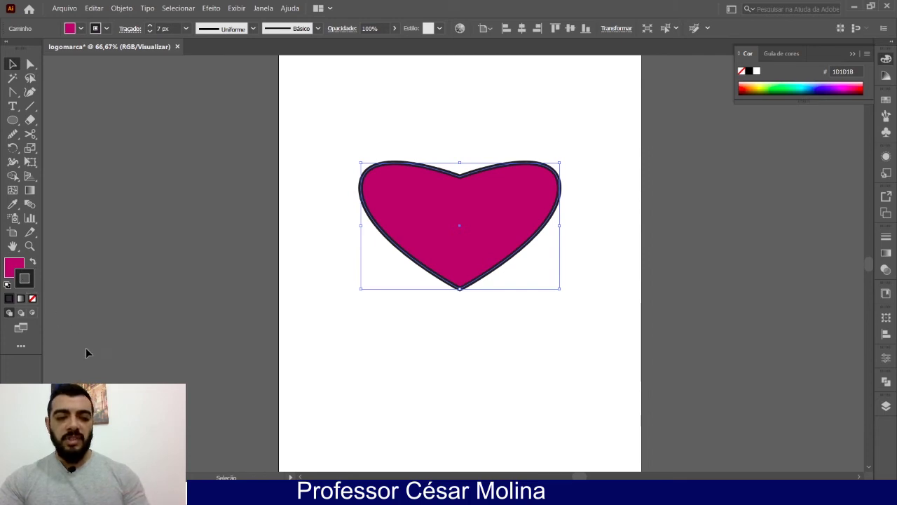
left_click(784, 81)
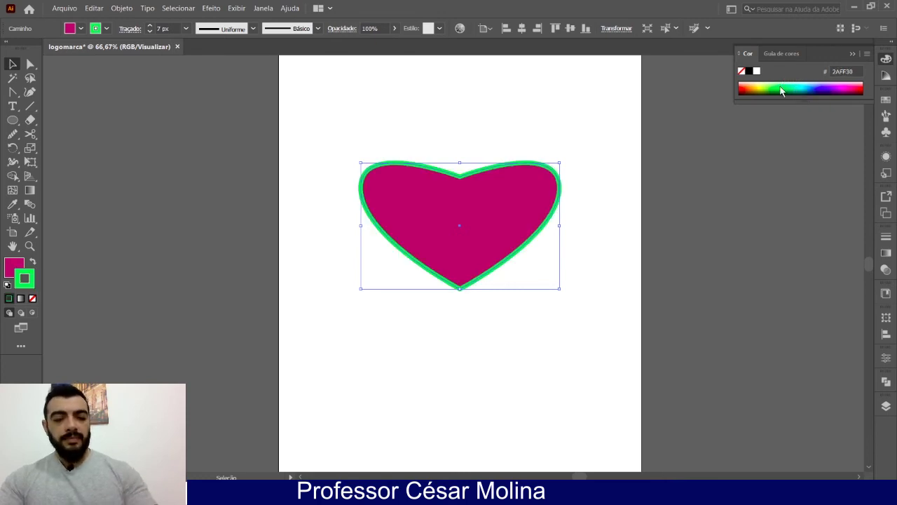
key("ctrl+z")
Make the fill the active colour and change the heart's fill to bright magenta (FF2AF6)
key("x")
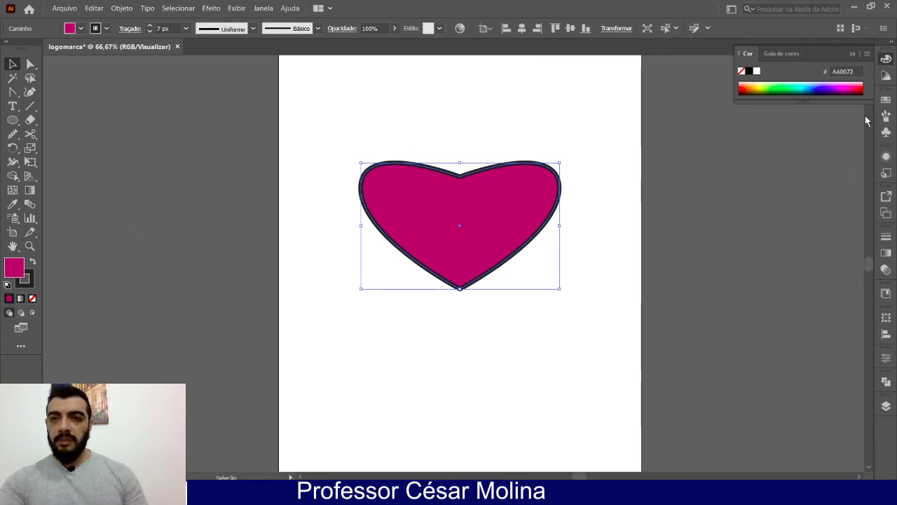
left_click(847, 82)
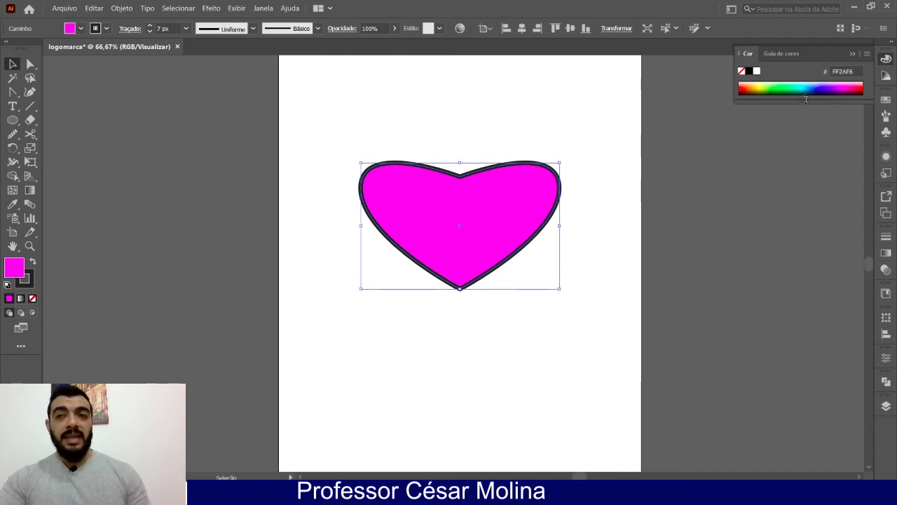
Enlarge the colour spectrum and sample a pale mint fill (E9FFF1) for the heart
left_click_drag(805, 99, 810, 182)
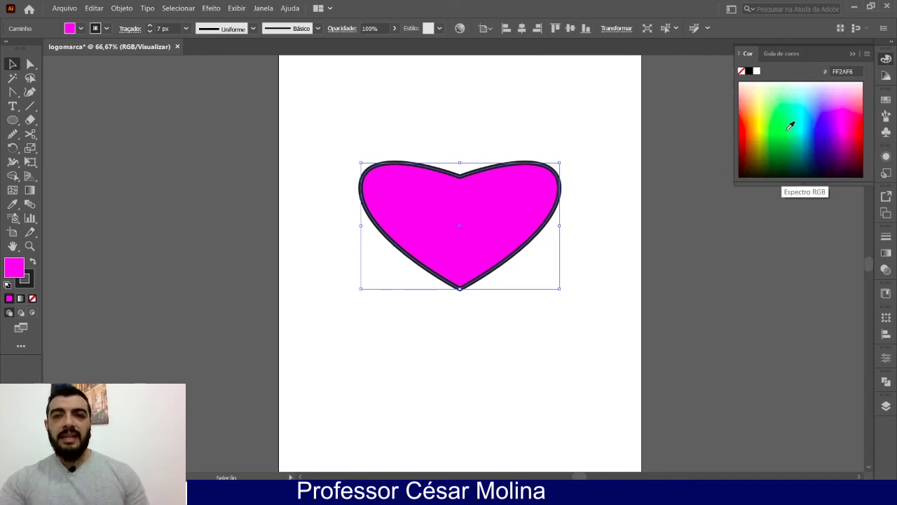
left_click_drag(788, 166, 791, 80)
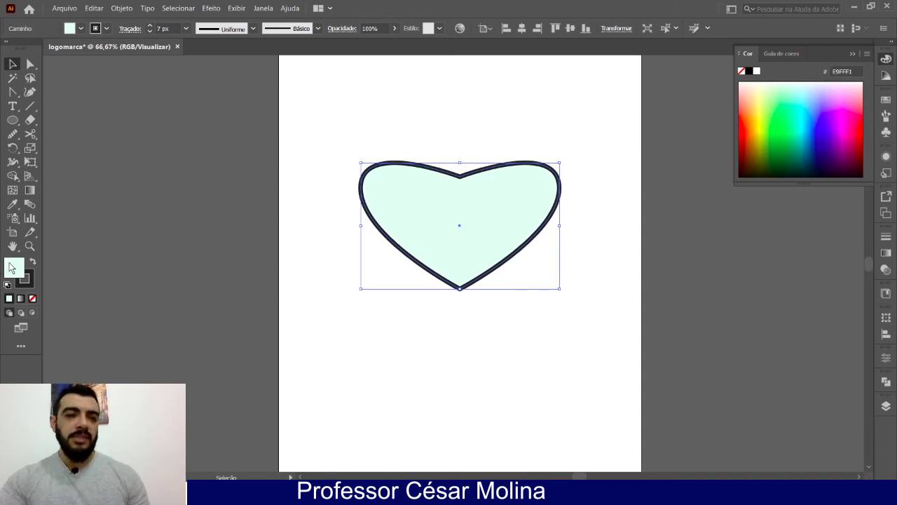
Set the heart's fill to magenta E23FEF with the Color Picker and deselect the heart
double_click(16, 265)
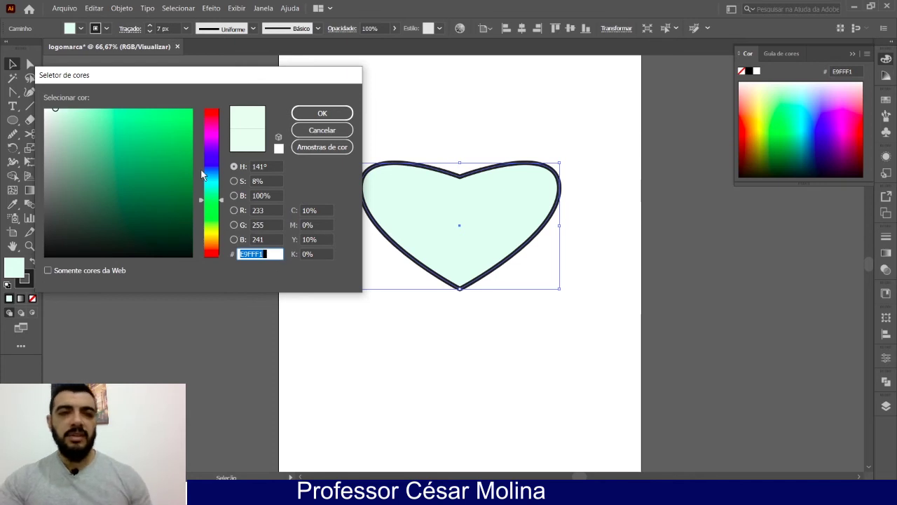
left_click(218, 143)
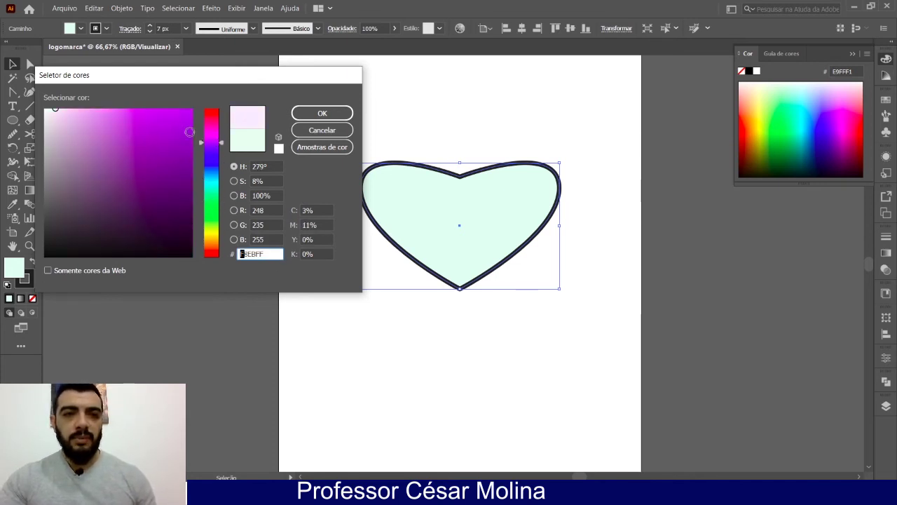
left_click(173, 119)
left_click_drag(211, 144, 210, 135)
left_click(153, 117)
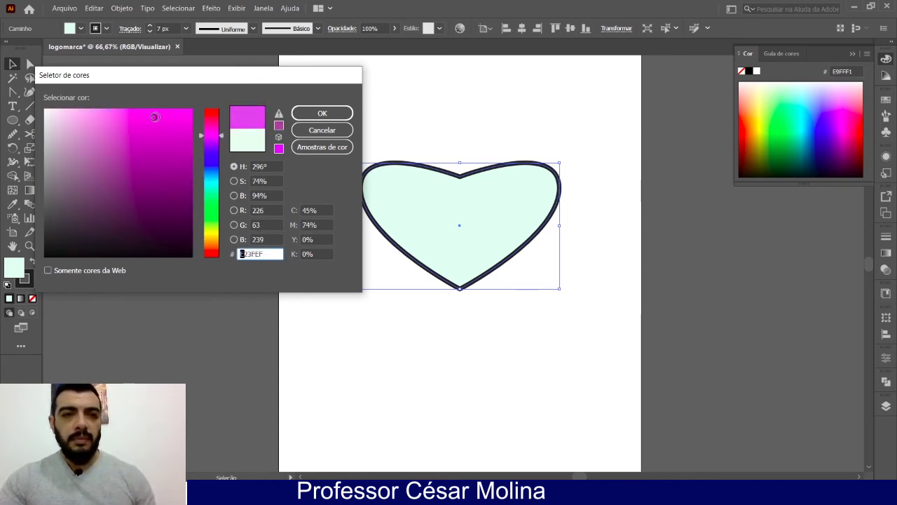
left_click(322, 112)
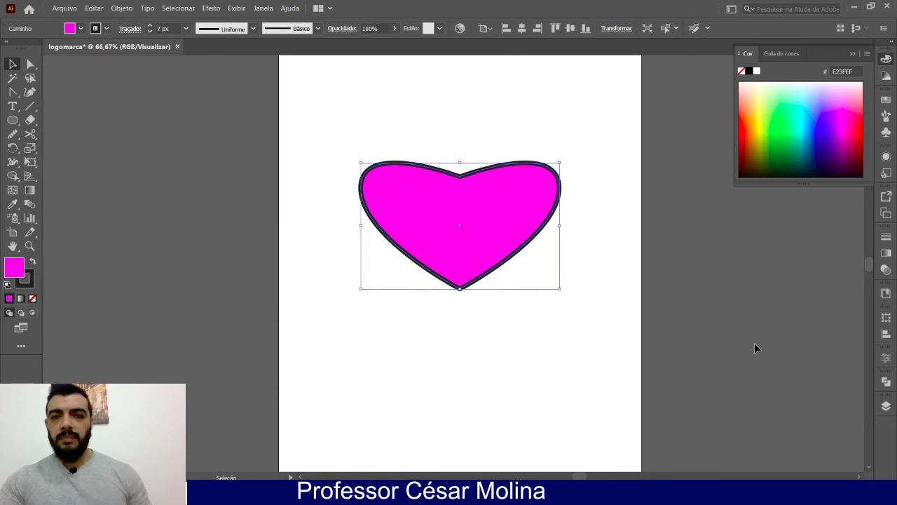
left_click(682, 301)
scroll(528, 320, "down", 1)
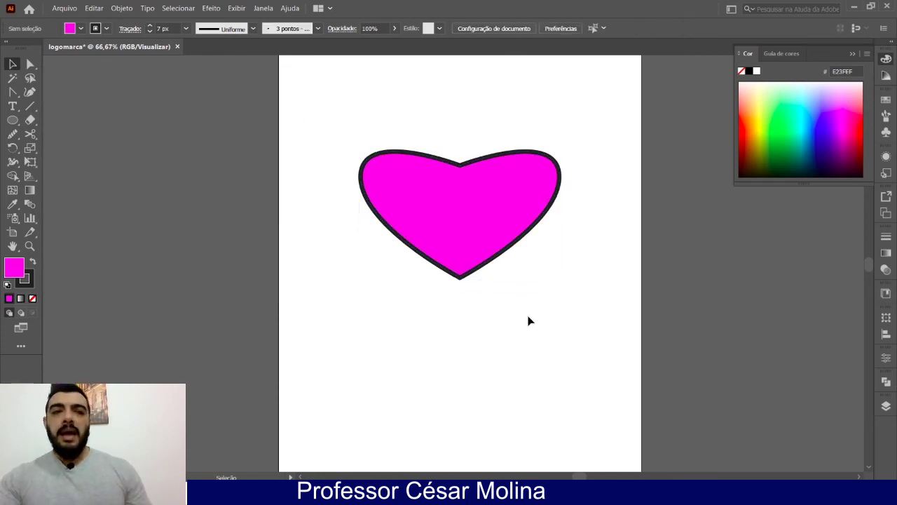
Draw a circle with the Ellipse tool in the empty area below the heart's left side
left_click(9, 122)
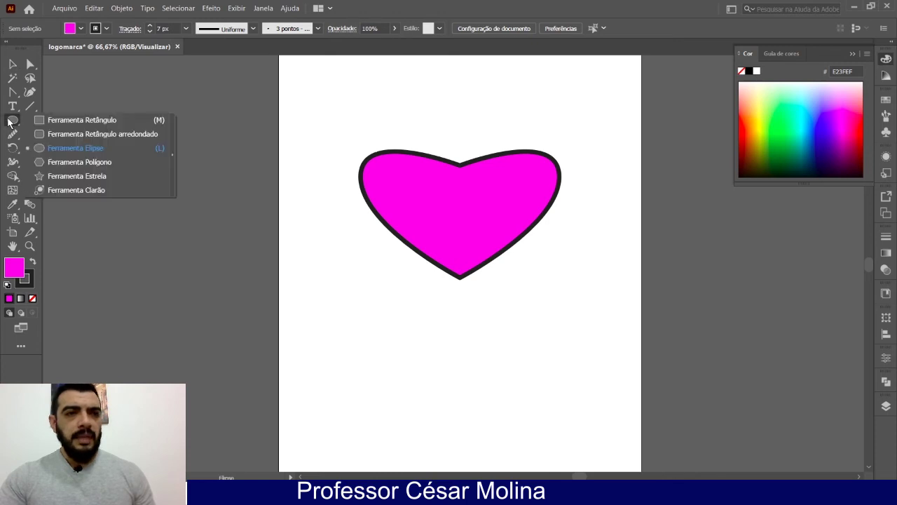
left_click(75, 148)
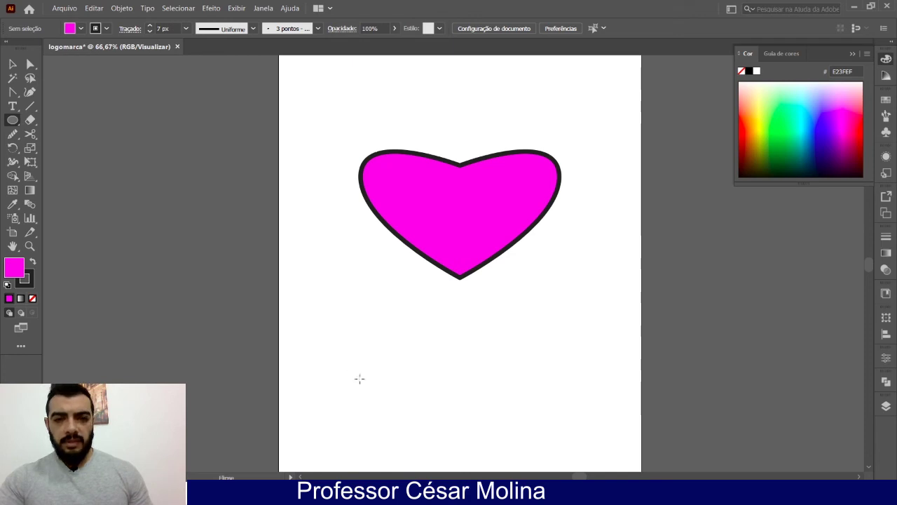
left_click_drag(344, 361, 435, 418)
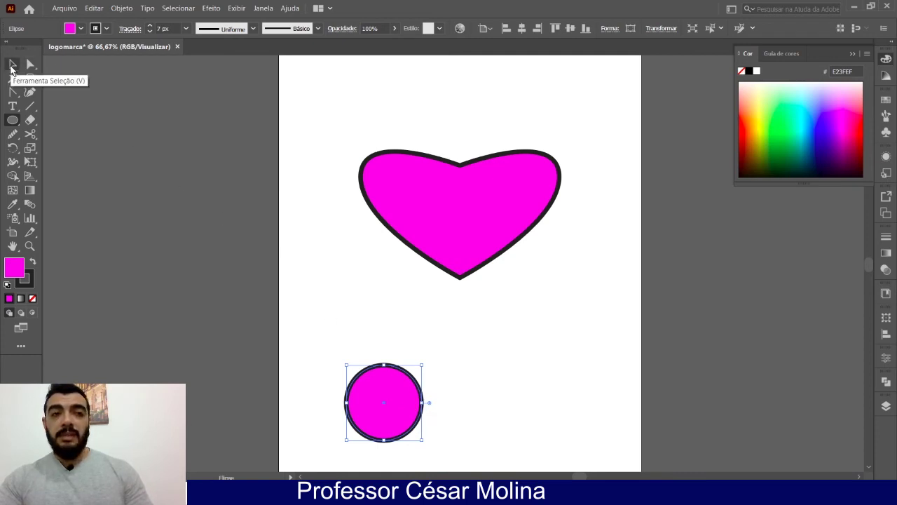
Try shifting the circle horizontally to the right and undo it
left_click(11, 66)
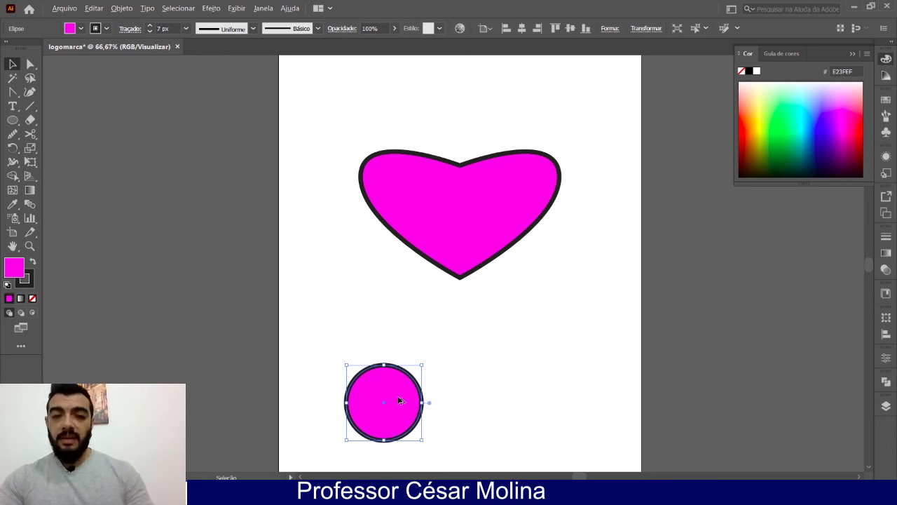
left_click_drag(398, 401, 499, 401)
key("ctrl+z")
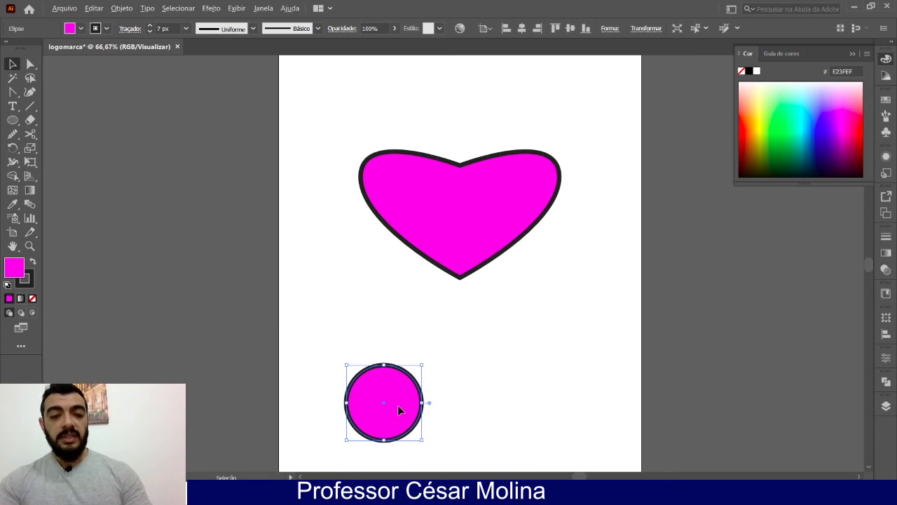
Duplicate the circle to its right and move the copy back horizontally until it partly overlaps the original
key("ctrl+c")
left_click_drag(398, 410, 520, 422)
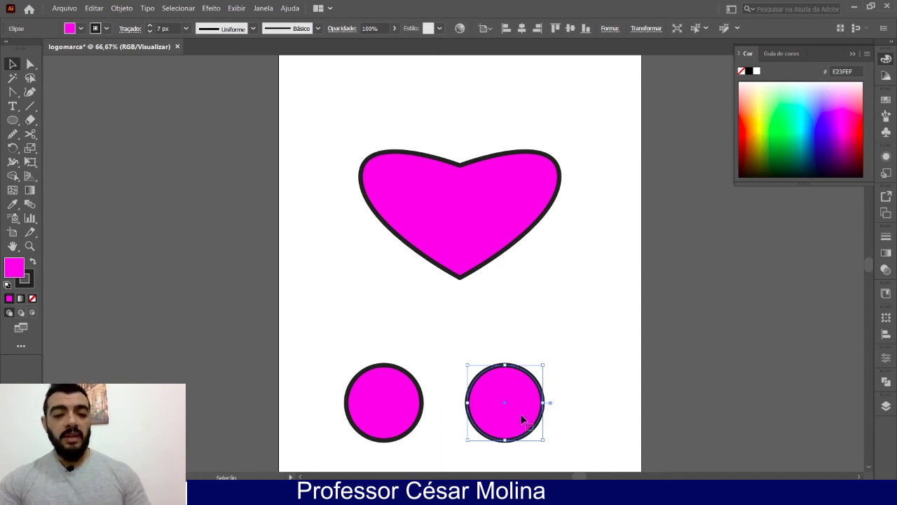
left_click_drag(519, 414, 445, 414)
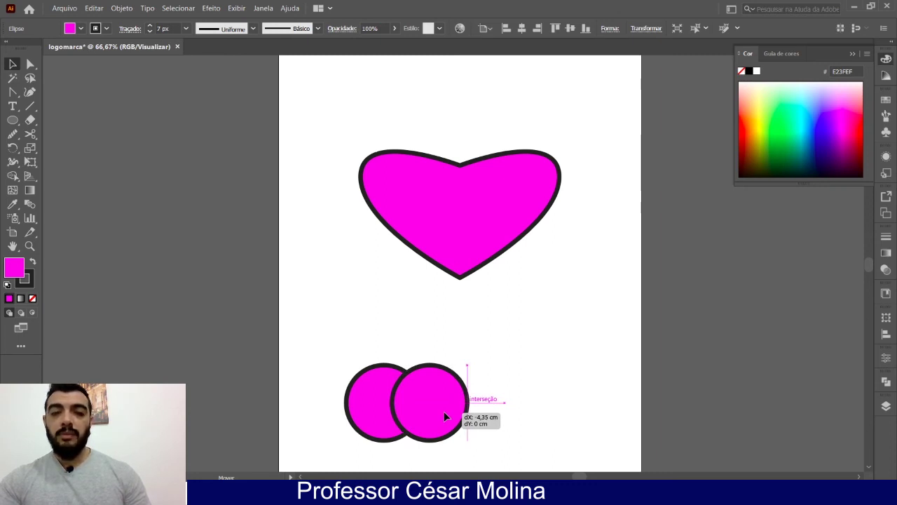
left_click_drag(443, 411, 443, 412)
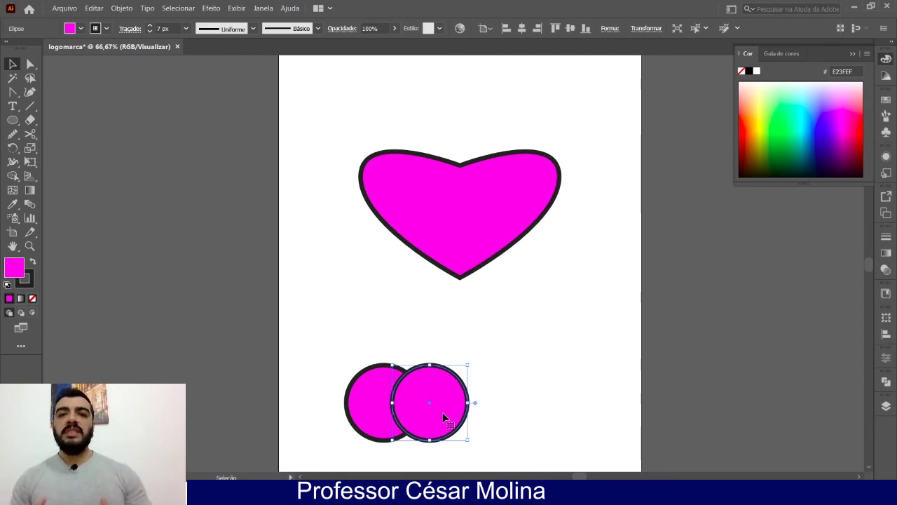
Select both overlapping circles and merge them into a single shape with Shape Builder
left_click(493, 347)
left_click_drag(480, 339, 343, 439)
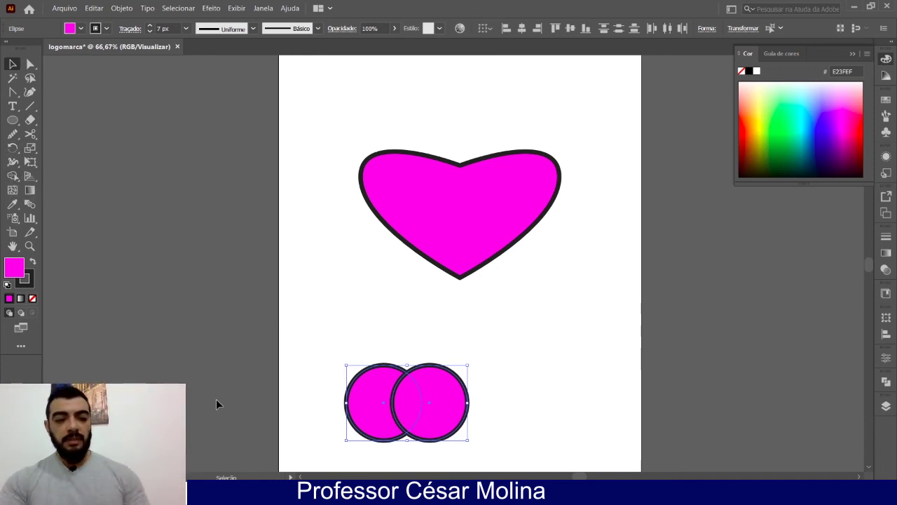
key("shift+m")
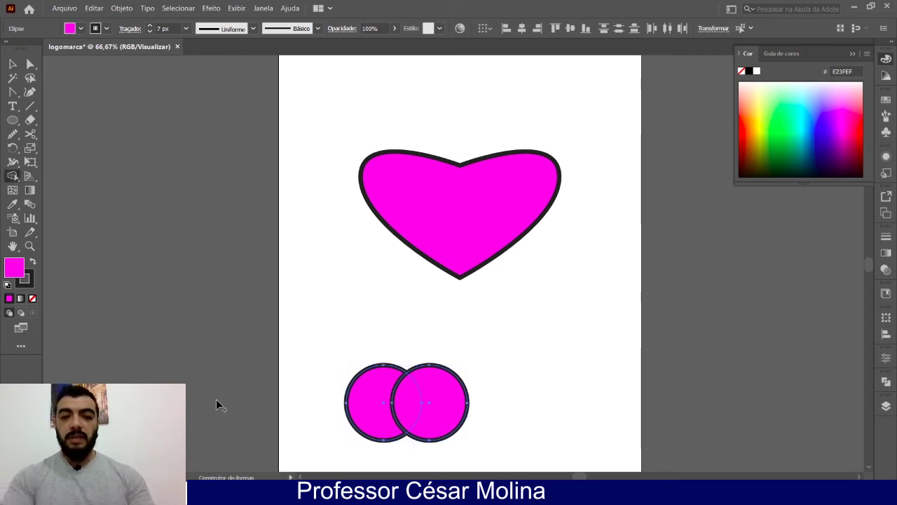
left_click(13, 64)
left_click(621, 385)
left_click_drag(492, 333, 321, 434)
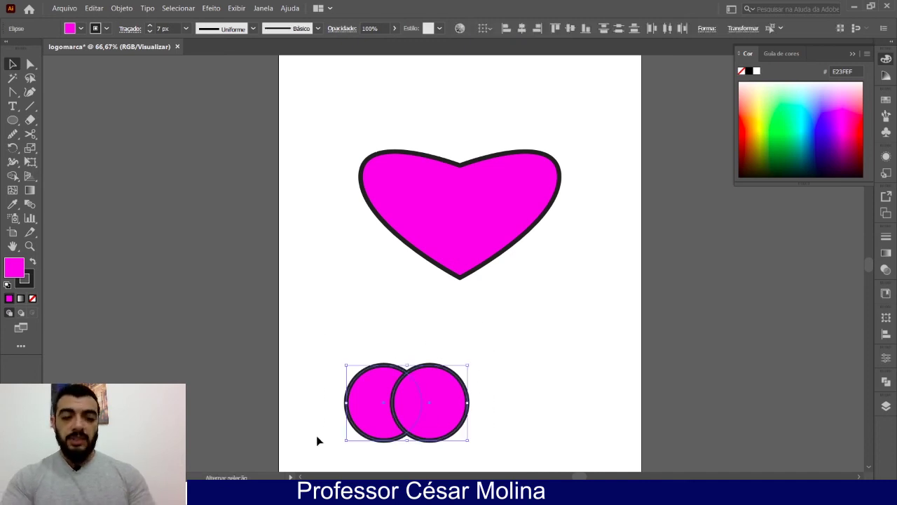
key("shift+m")
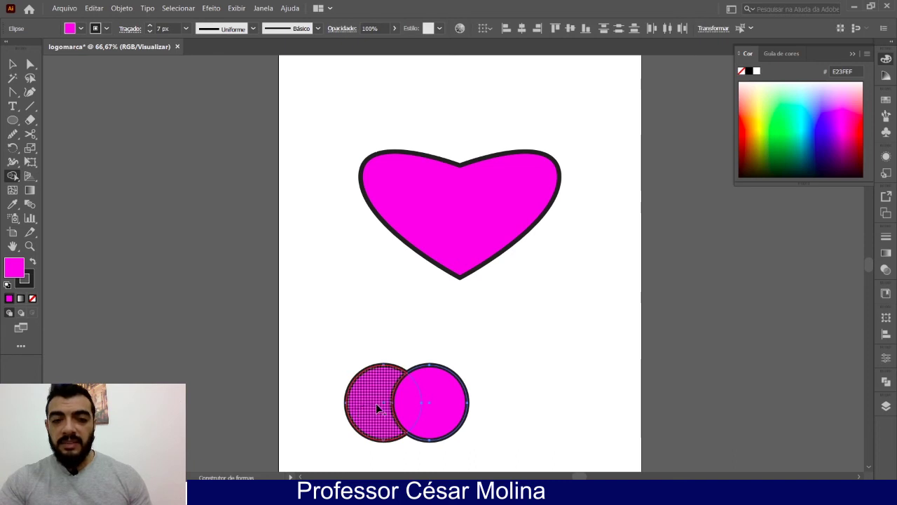
left_click_drag(393, 408, 436, 407)
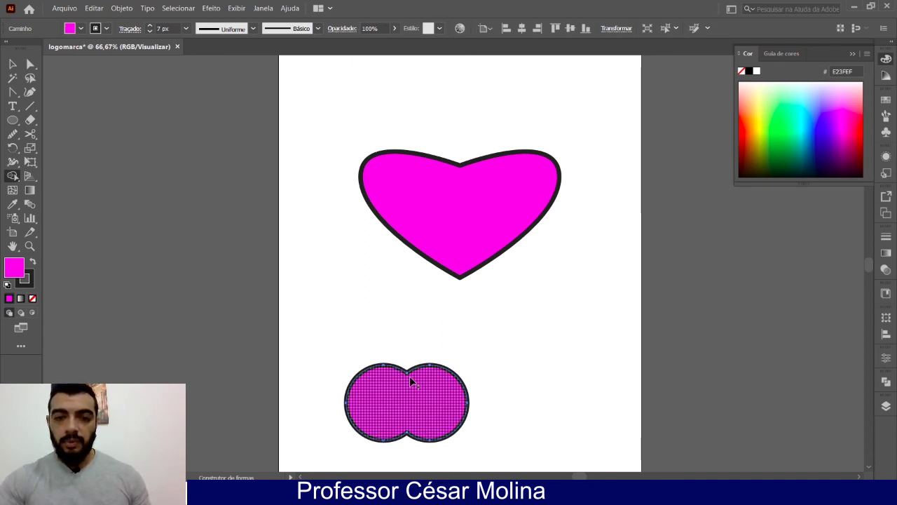
Move the merged shape up beneath the heart and pull its lower middle anchor down into a long point with Direct Selection
key("v")
key("a")
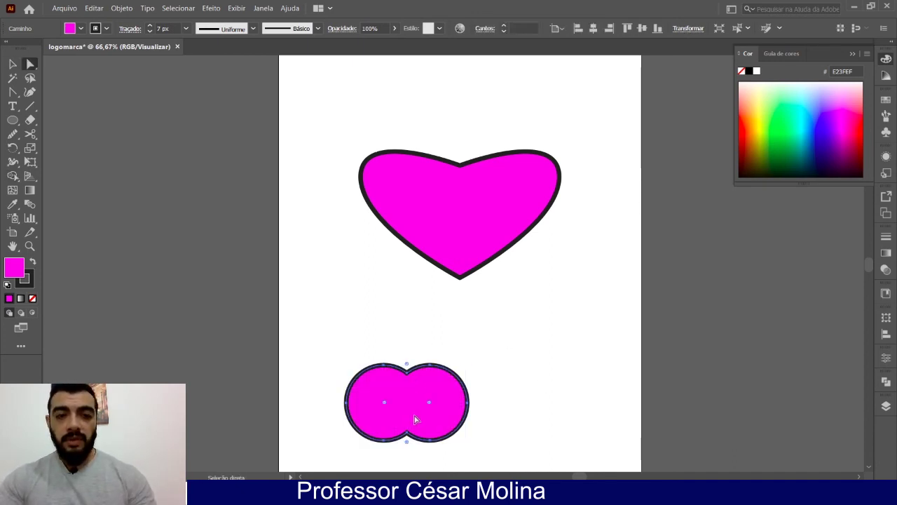
left_click_drag(415, 419, 382, 416)
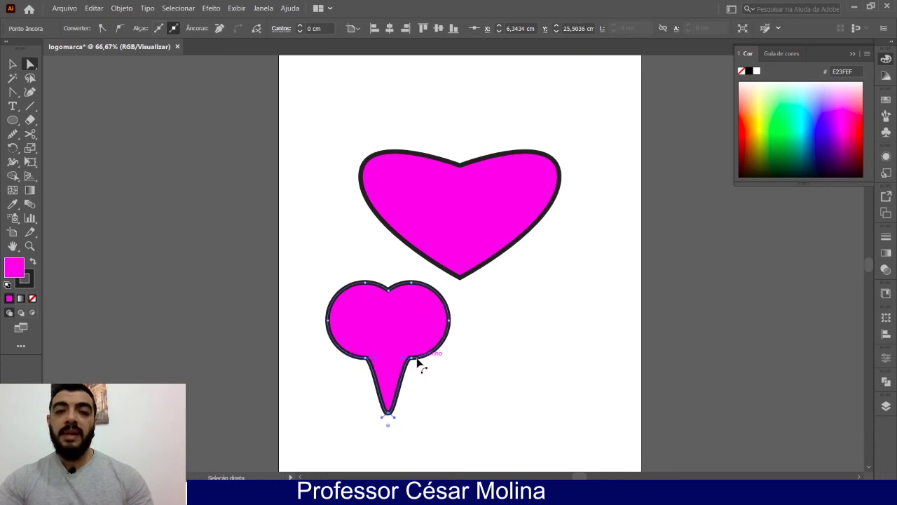
Switch to the Pen tool, try adding an anchor point on the merged shape's lower-left curve, and undo it
left_click(12, 92)
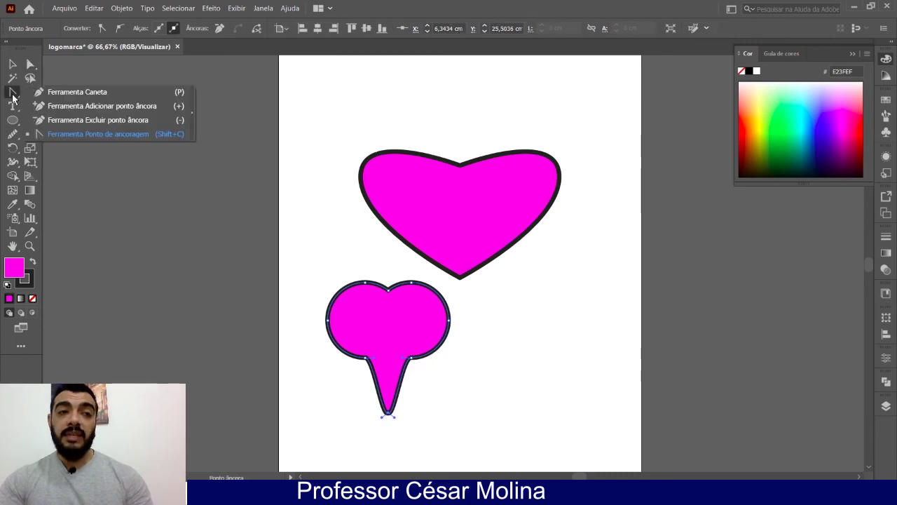
left_click(68, 95)
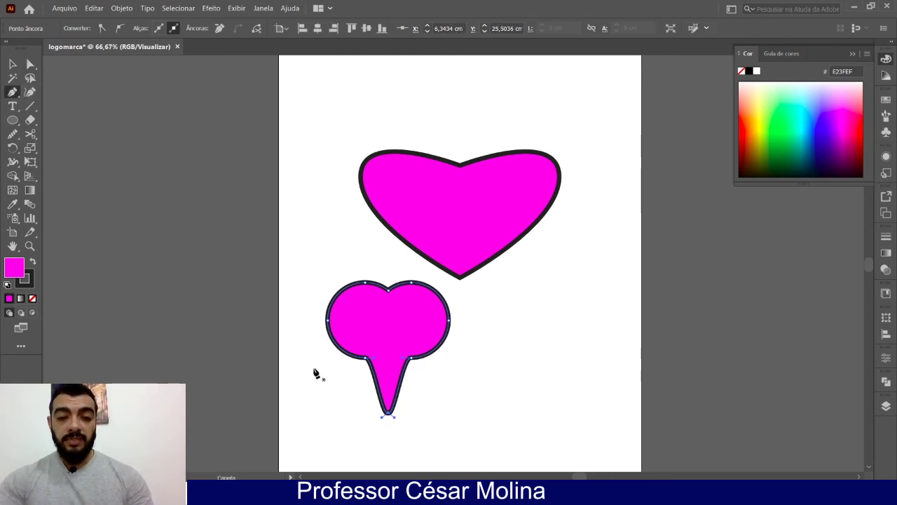
key("ctrl+plus")
key("ctrl+plus")
key("ctrl+plus")
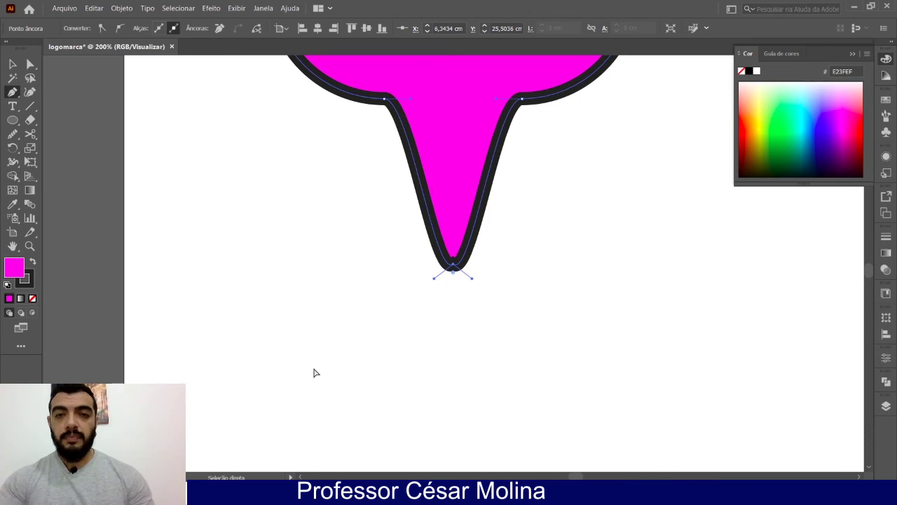
key("ctrl+plus")
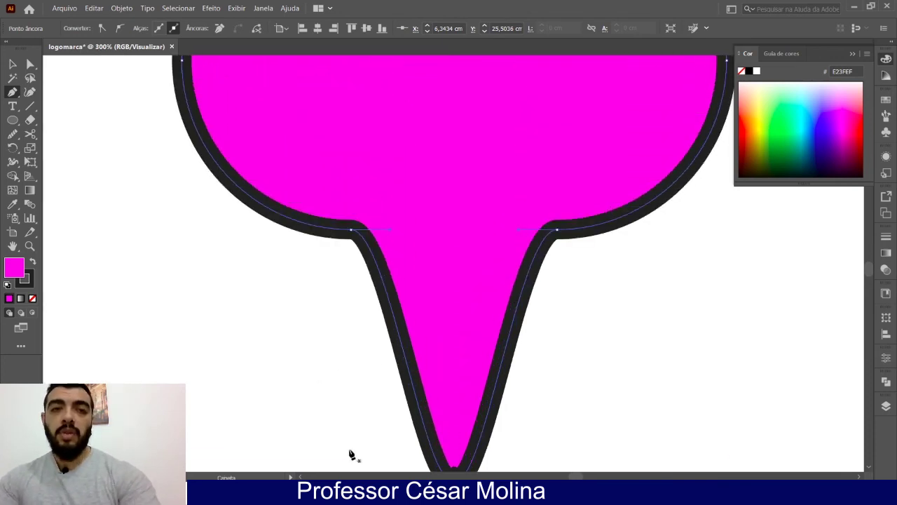
scroll(351, 454, "up", 3)
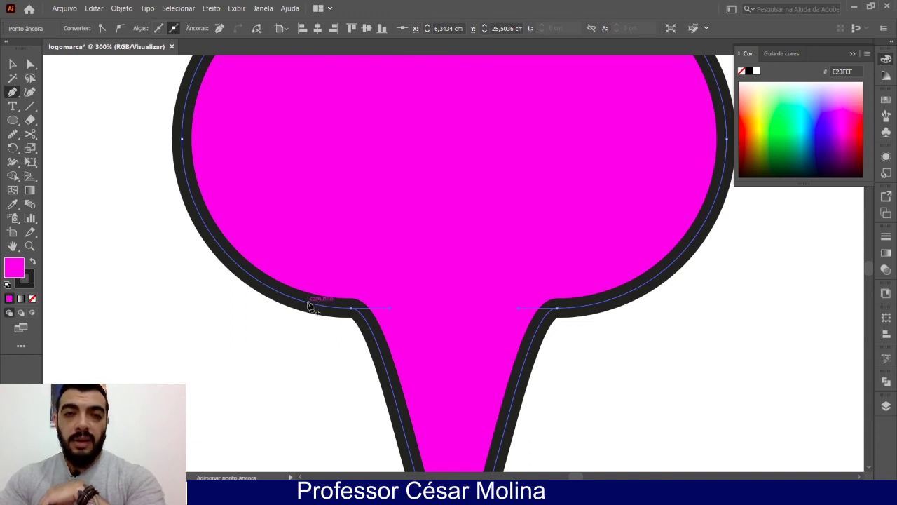
left_click(308, 304)
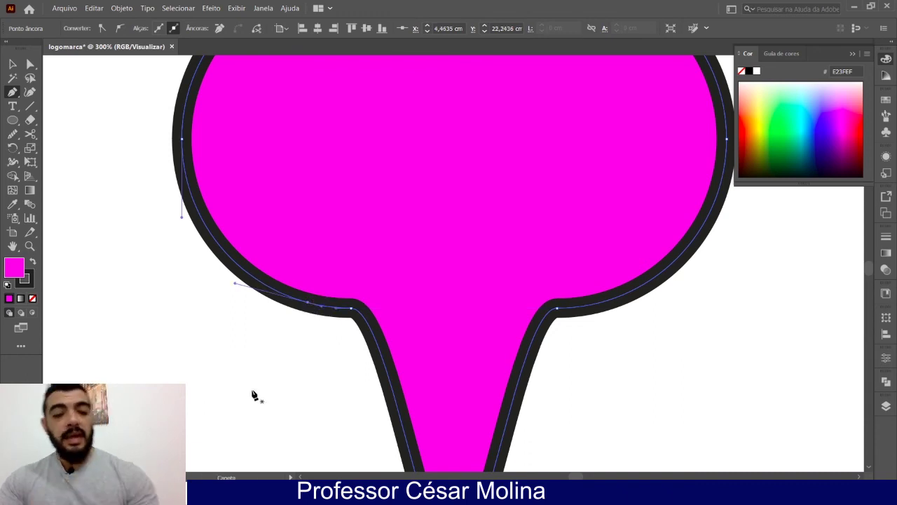
key("Escape")
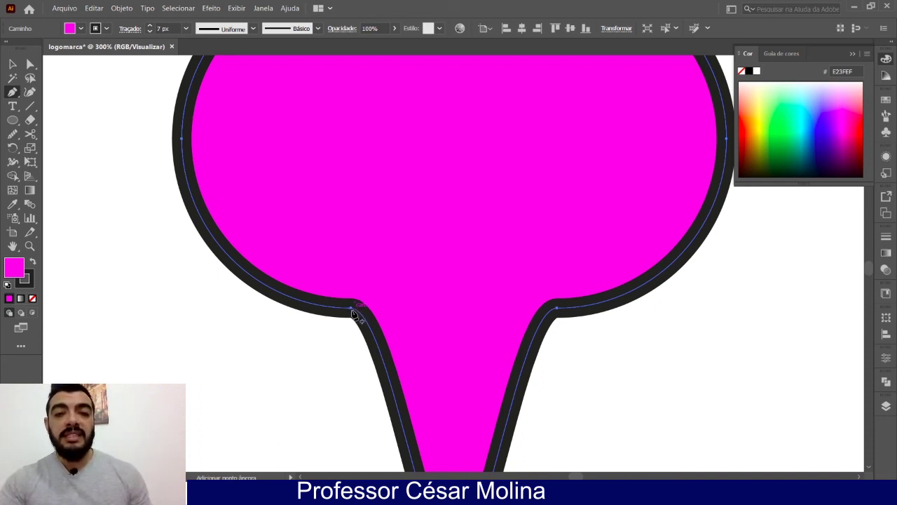
Delete the two anchor points where the left and right lobes meet the long lower point
left_click(351, 310)
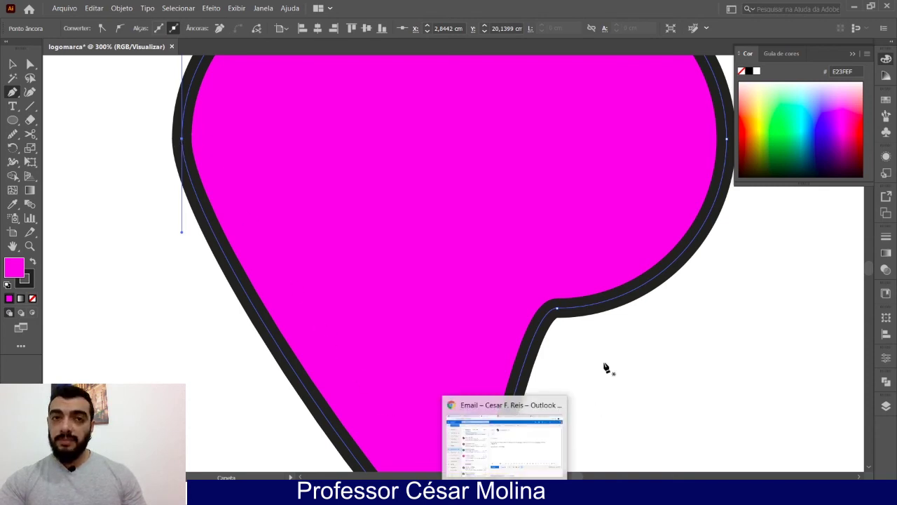
key("ctrl+shift+a")
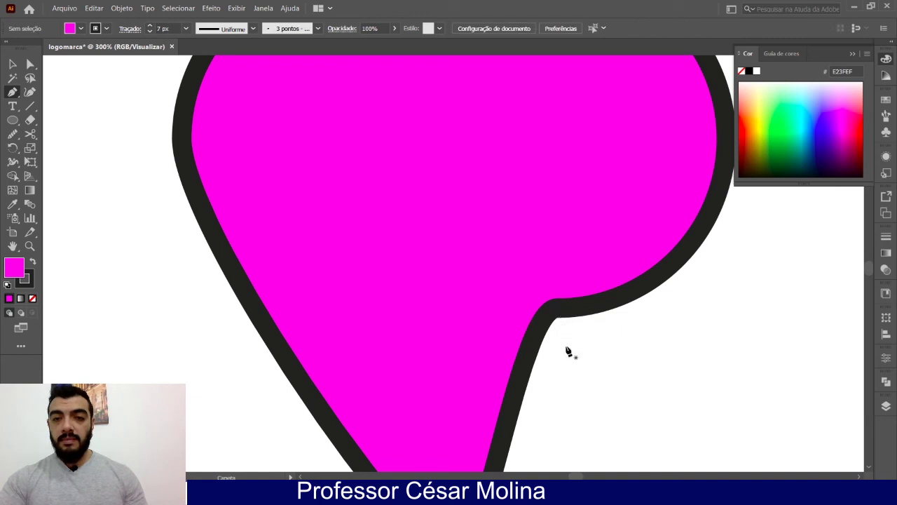
key("ctrl+z")
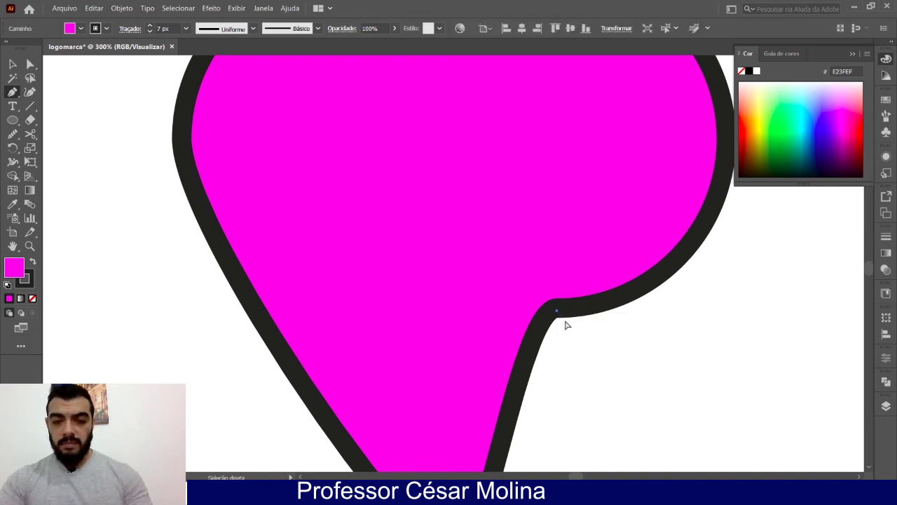
left_click(558, 312)
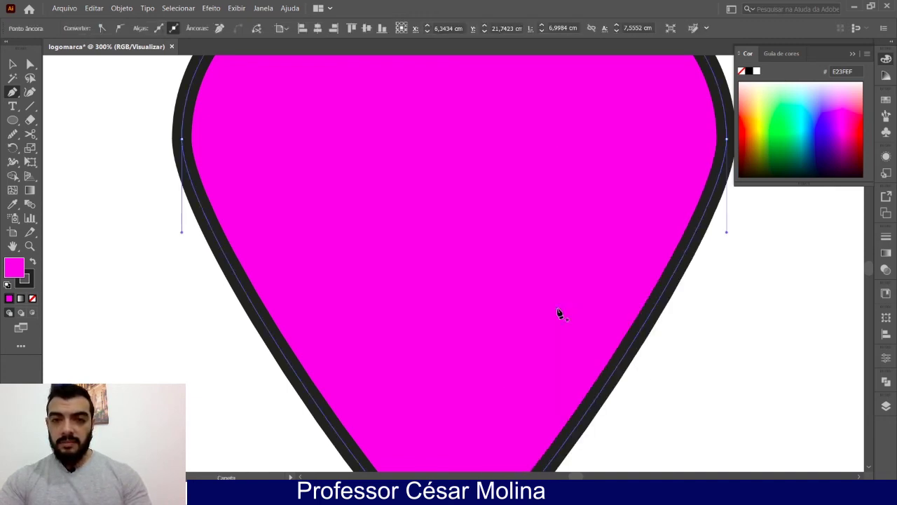
key("ctrl+minus")
scroll(610, 397, "left", 6)
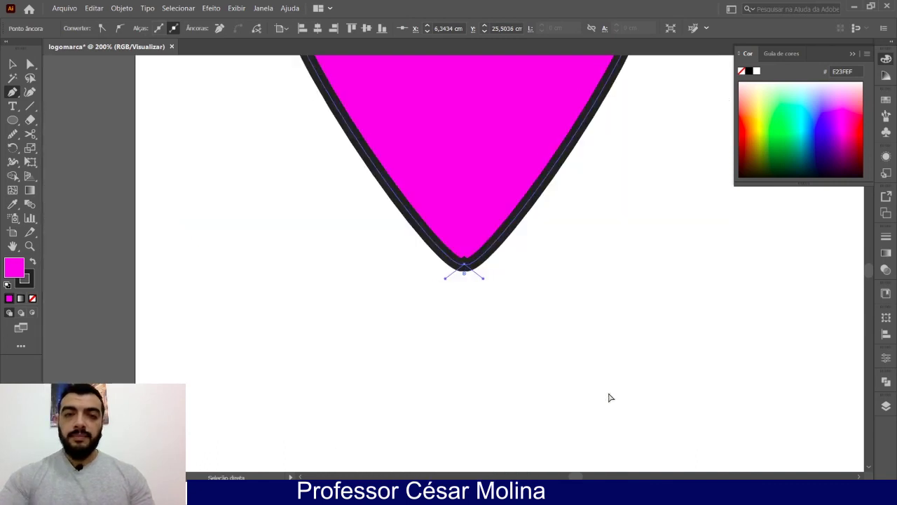
scroll(667, 436, "right", 3)
key("ctrl+minus")
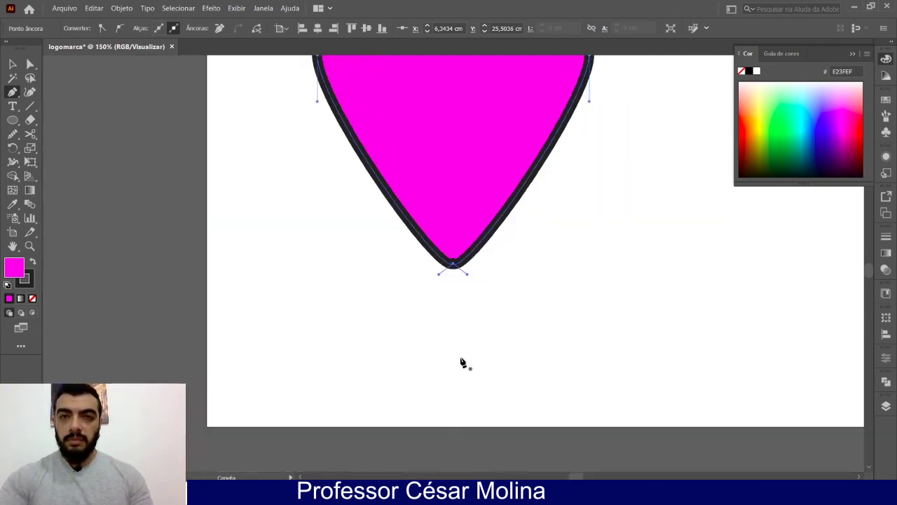
Pull the lower heart's top notch anchor straight down with Direct Selection to deepen the notch
scroll(477, 359, "up", 5)
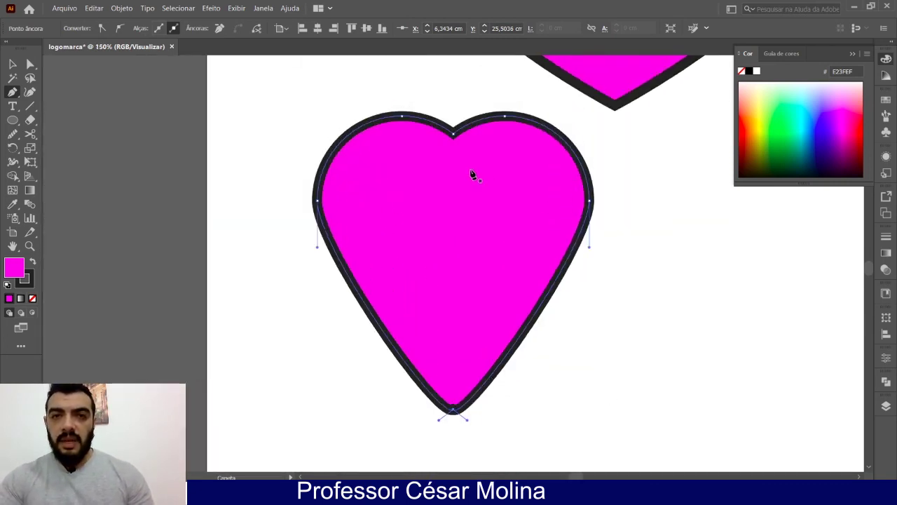
key("a")
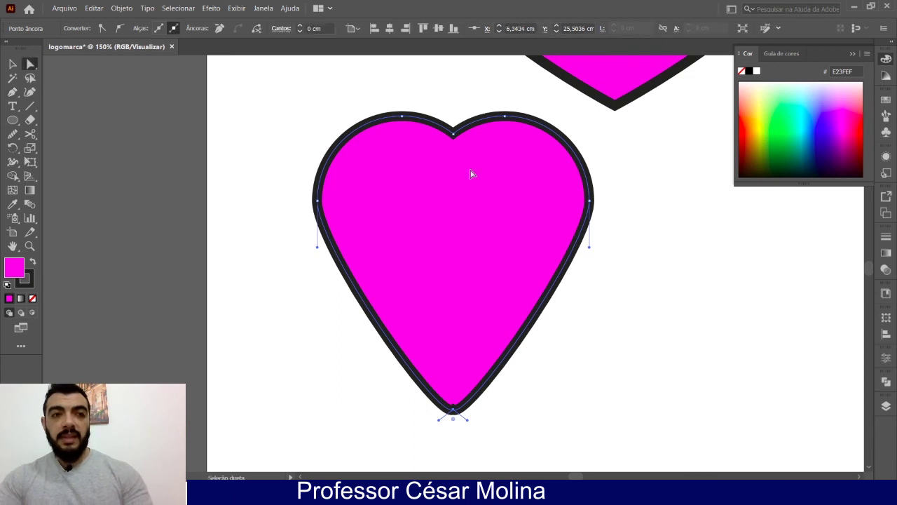
left_click(454, 138)
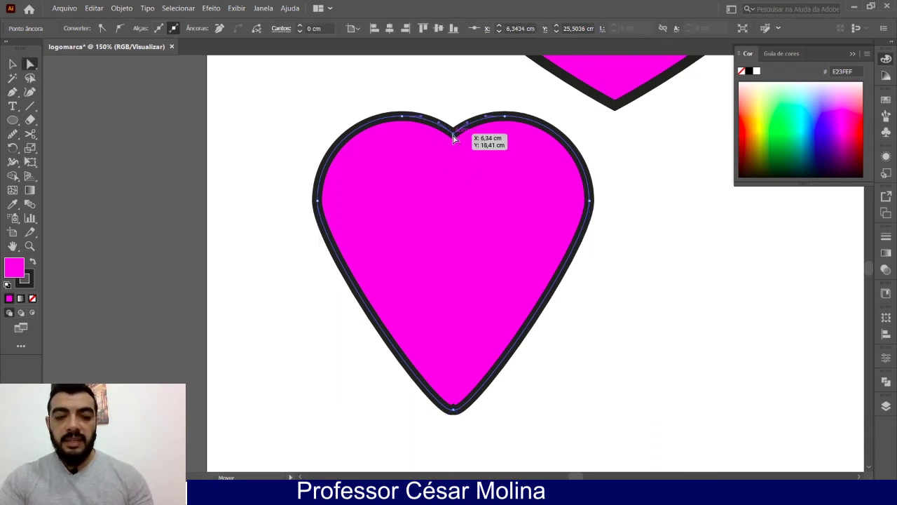
left_click_drag(454, 138, 449, 178)
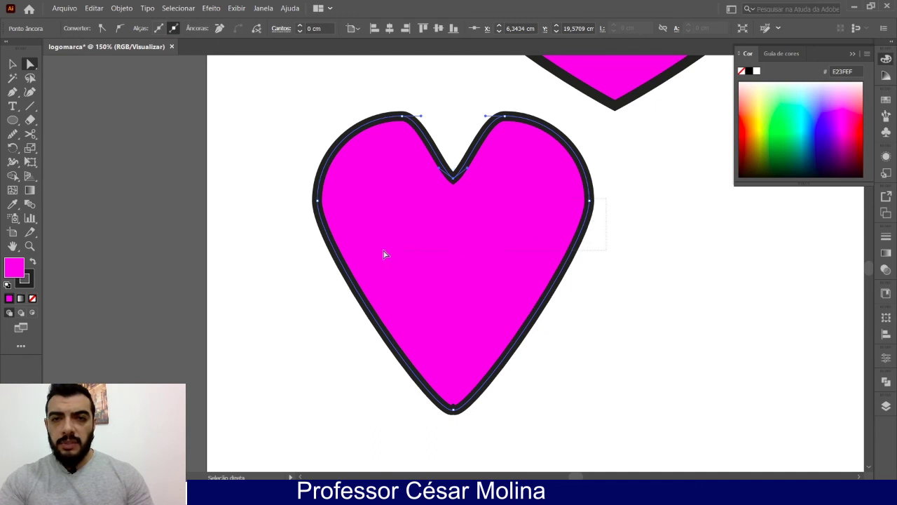
Select the lower heart's two outermost side anchors and move them down together
left_click(323, 228)
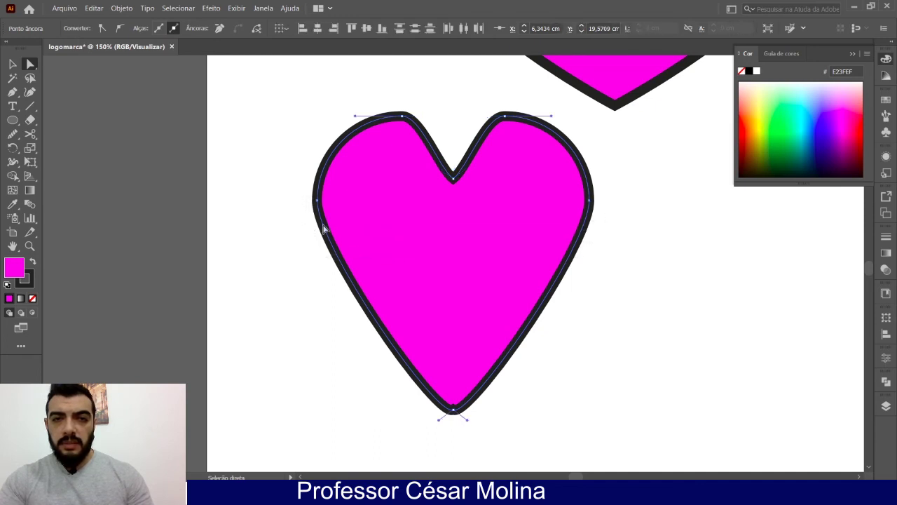
left_click(590, 203)
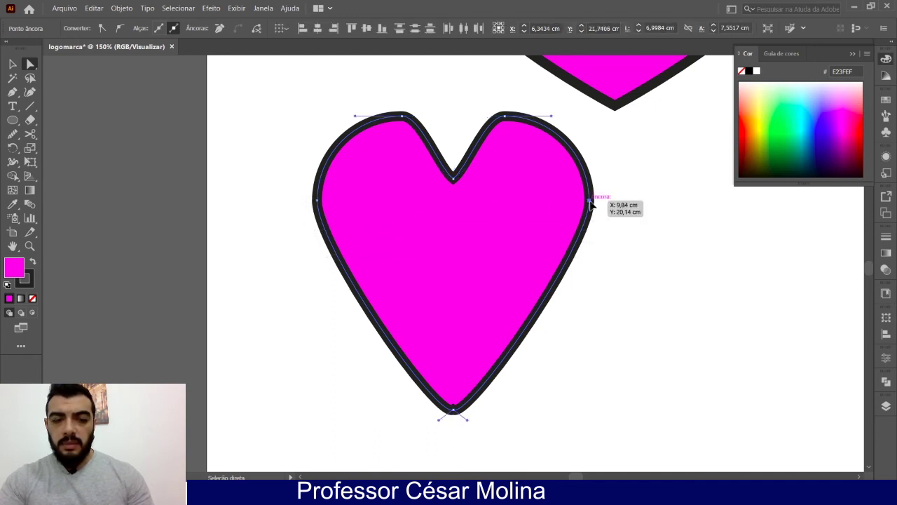
left_click_drag(590, 203, 593, 229)
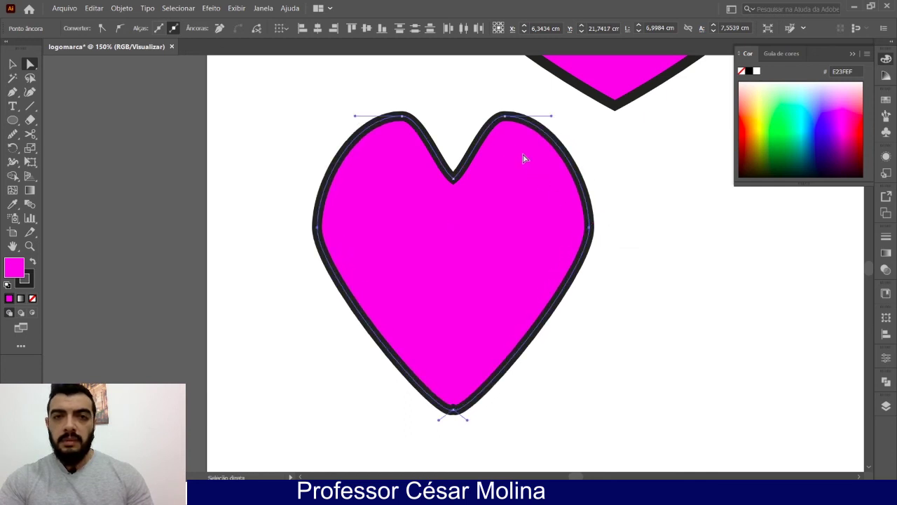
Try rounding the lower heart's notch with its live corner widget, and return it to a sharp corner
left_click(456, 180)
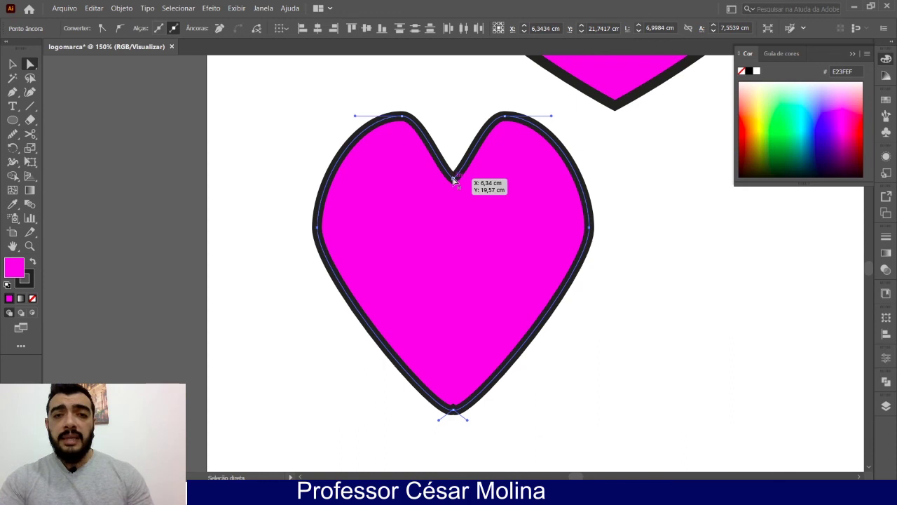
left_click(455, 180)
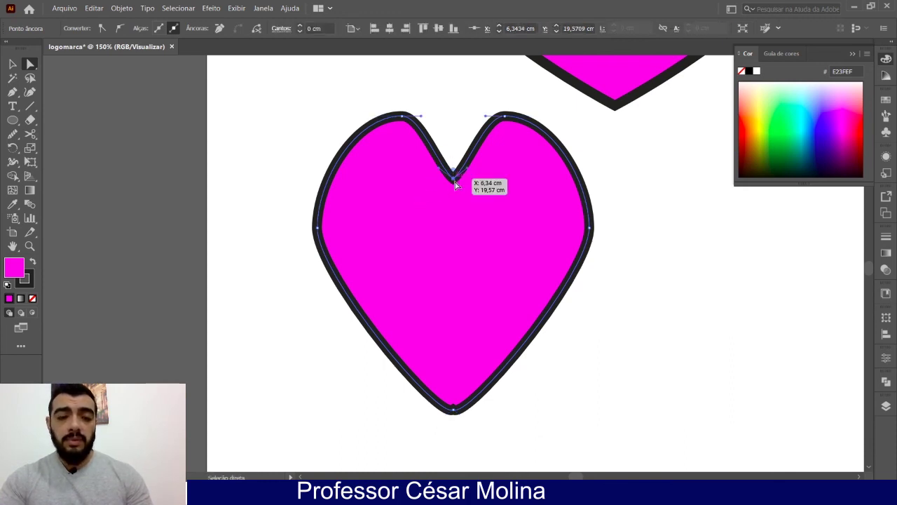
key("ctrl+plus")
key("ctrl+plus")
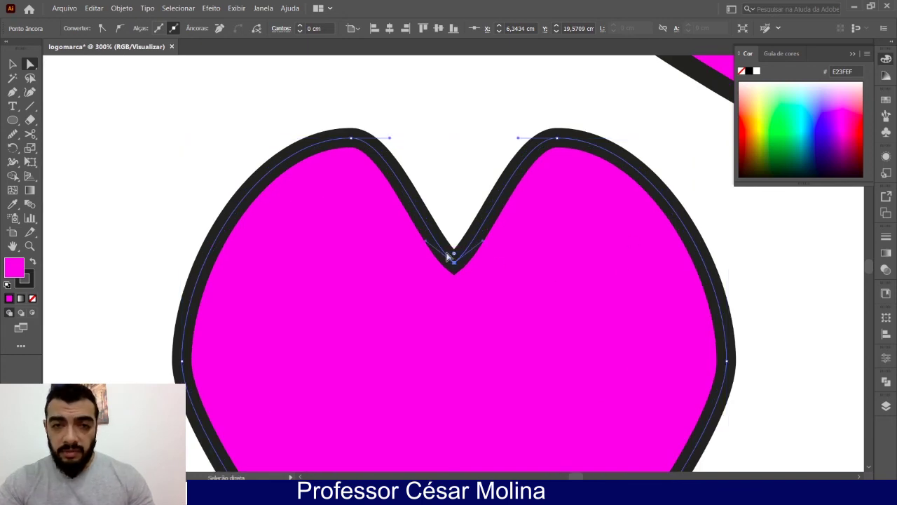
left_click_drag(453, 258, 461, 247)
left_click(429, 133)
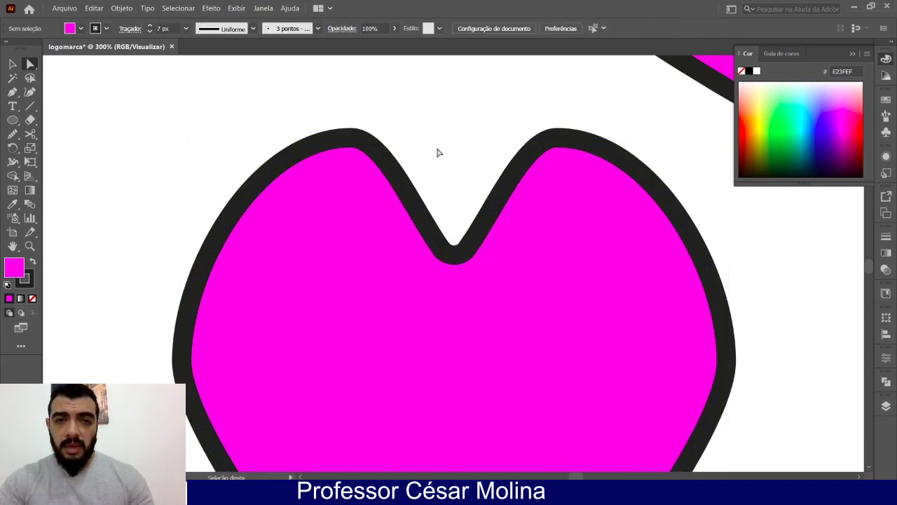
left_click(497, 276)
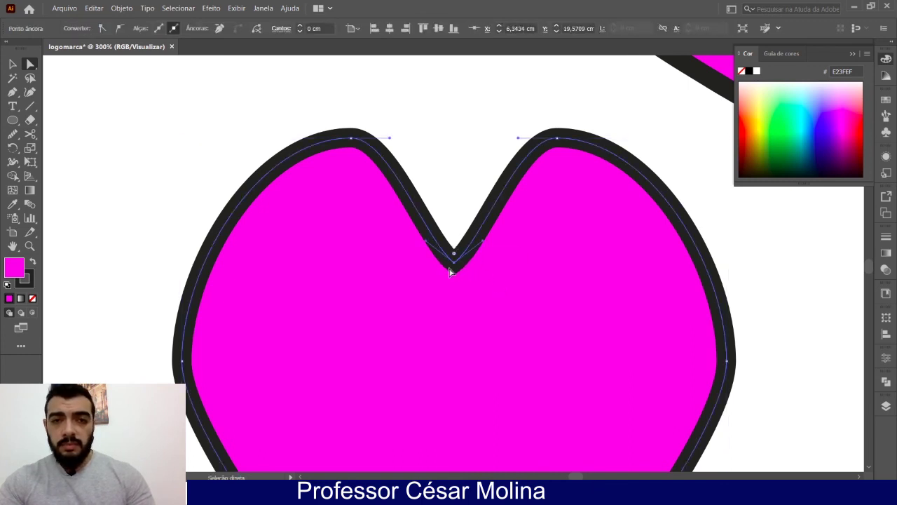
left_click_drag(454, 247, 456, 256)
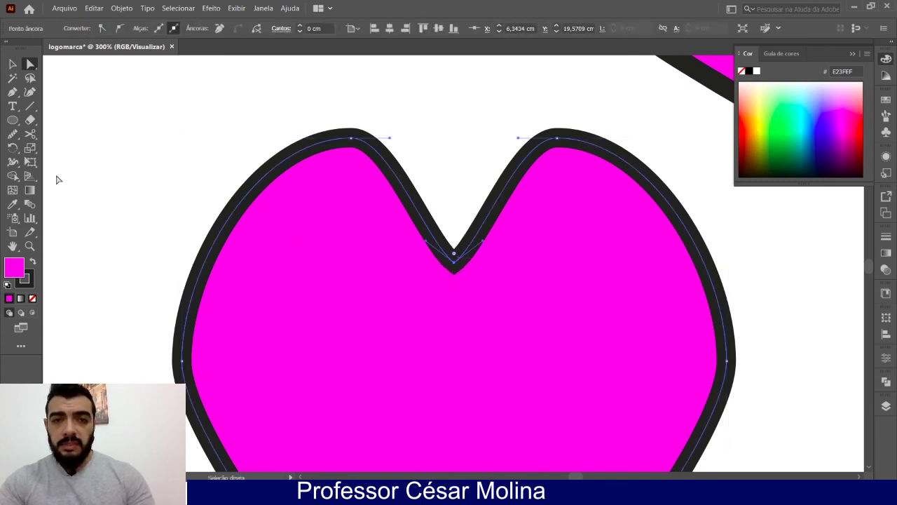
Convert the lower heart's notch anchor and the two lobe-top anchors into sharp corners with the Anchor Point tool
left_click(11, 94)
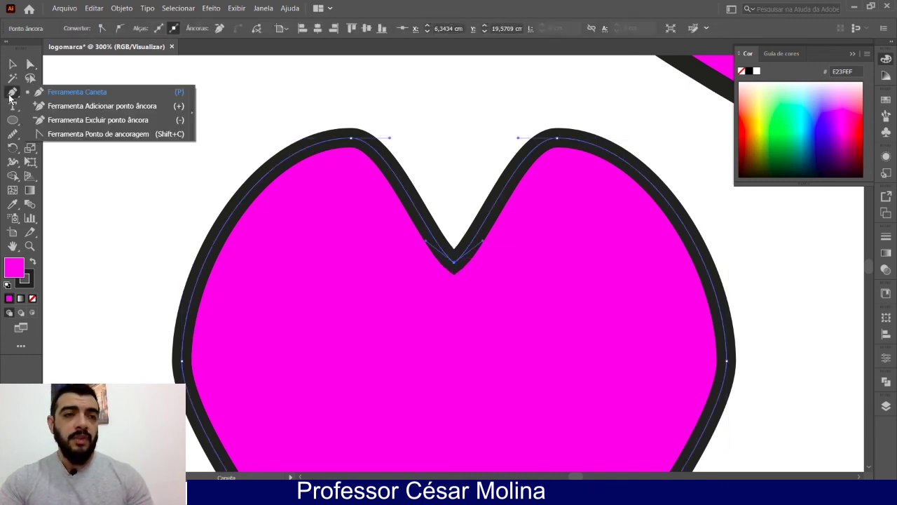
left_click(74, 134)
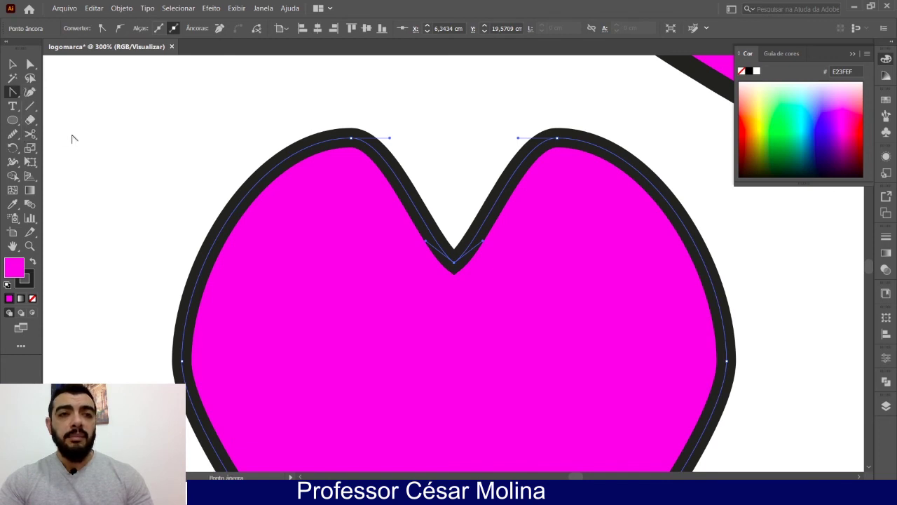
left_click(454, 265)
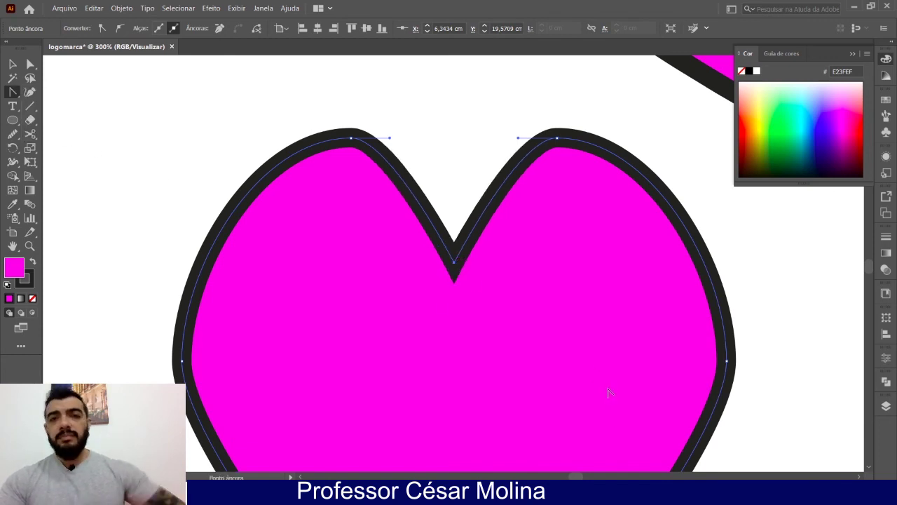
scroll(609, 392, "down", 1)
scroll(609, 393, "up", 2)
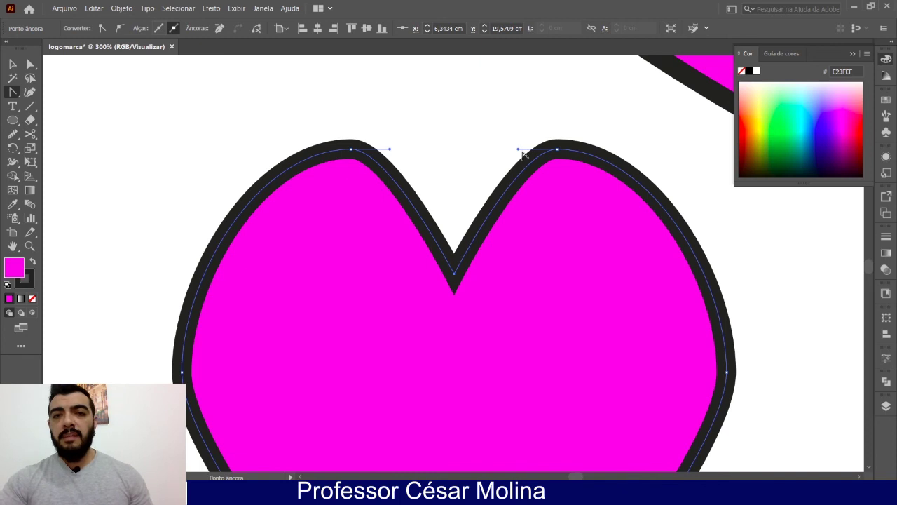
left_click(557, 149)
left_click(350, 151)
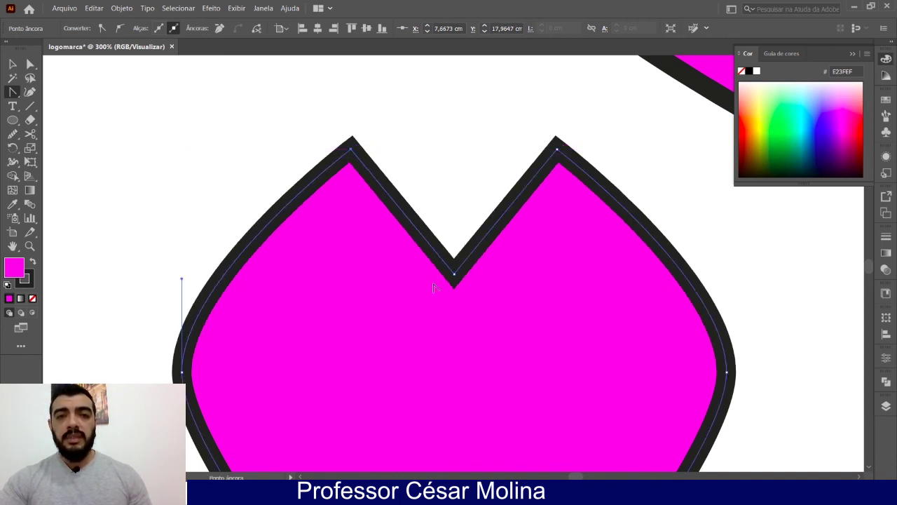
Raise the lower heart's bottom anchor with Direct Selection to shorten the shape
scroll(449, 393, "down", 5)
scroll(443, 384, "down", 1)
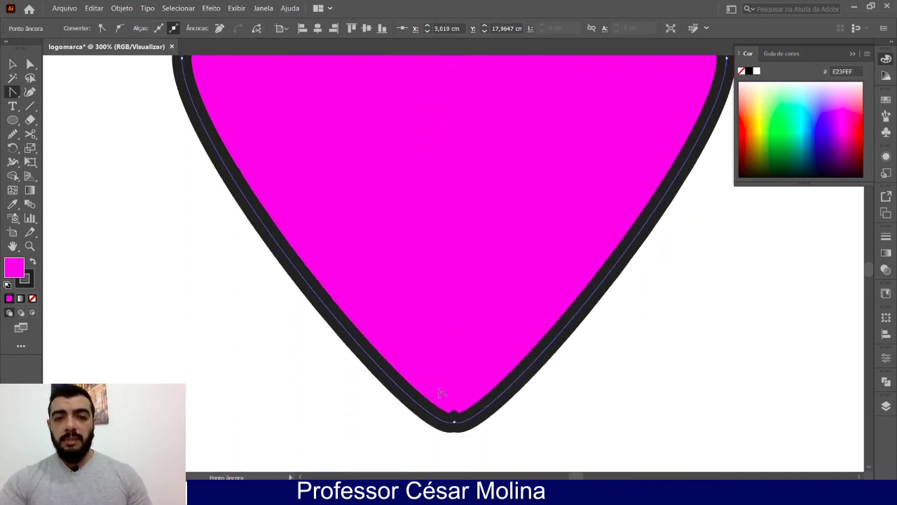
key("ctrl+minus")
key("ctrl+minus")
key("ctrl+minus")
key("ctrl+minus")
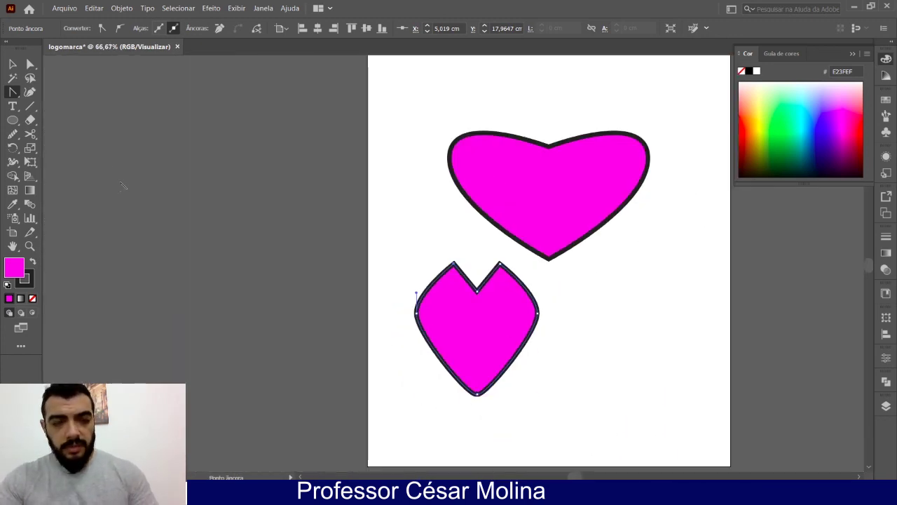
key("v")
key("a")
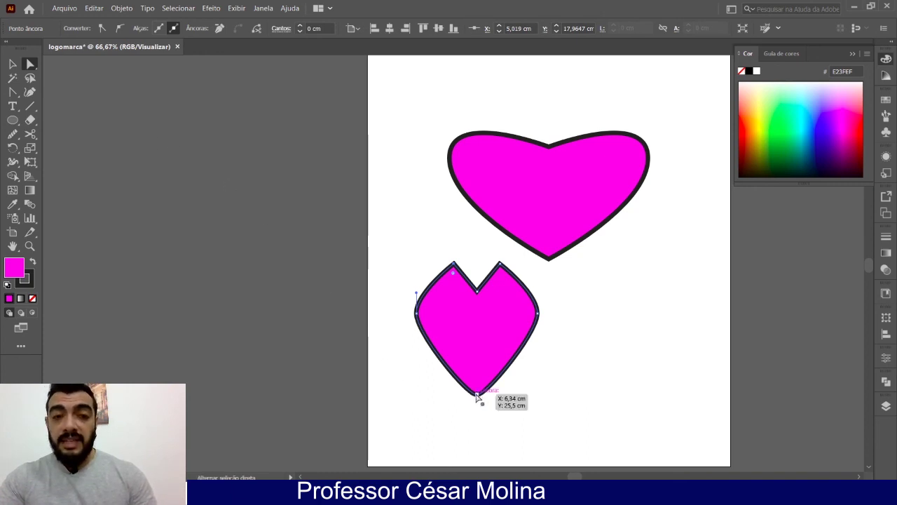
mouse_move(477, 394)
left_mouse_down()
mouse_move(476, 374)
mouse_move(476, 391)
left_mouse_up()
key("ctrl+z")
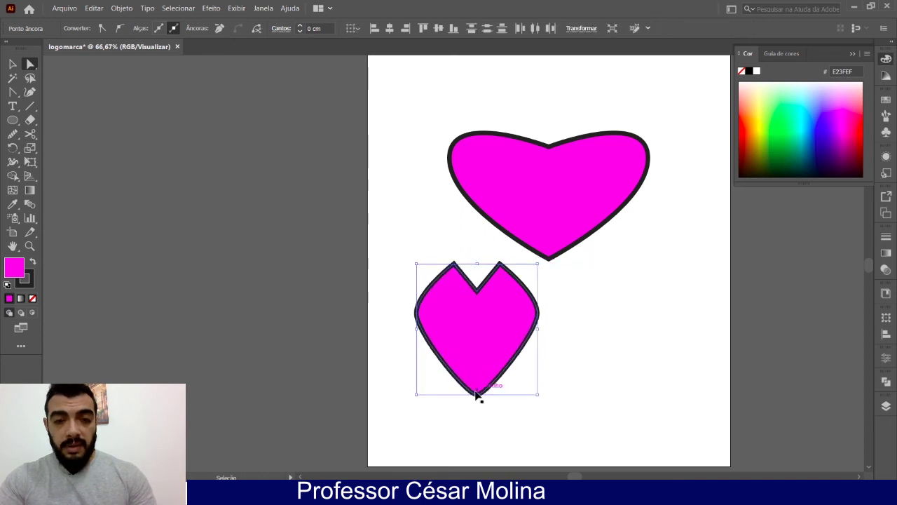
left_click(586, 417)
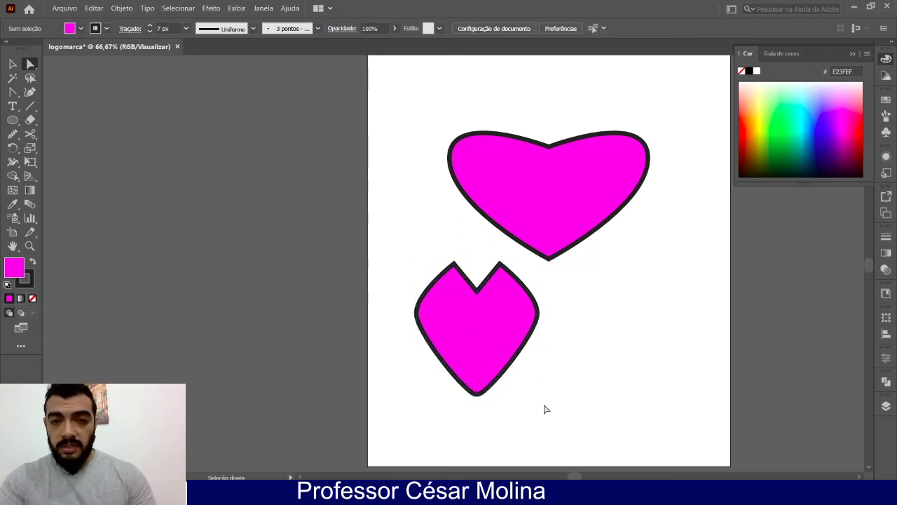
left_click(477, 397)
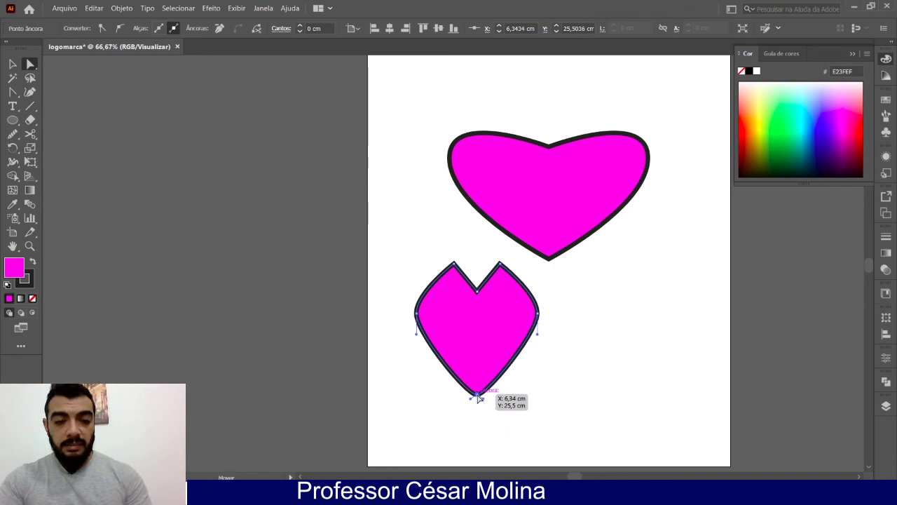
left_click_drag(479, 396, 477, 385)
left_click_drag(476, 383, 475, 363)
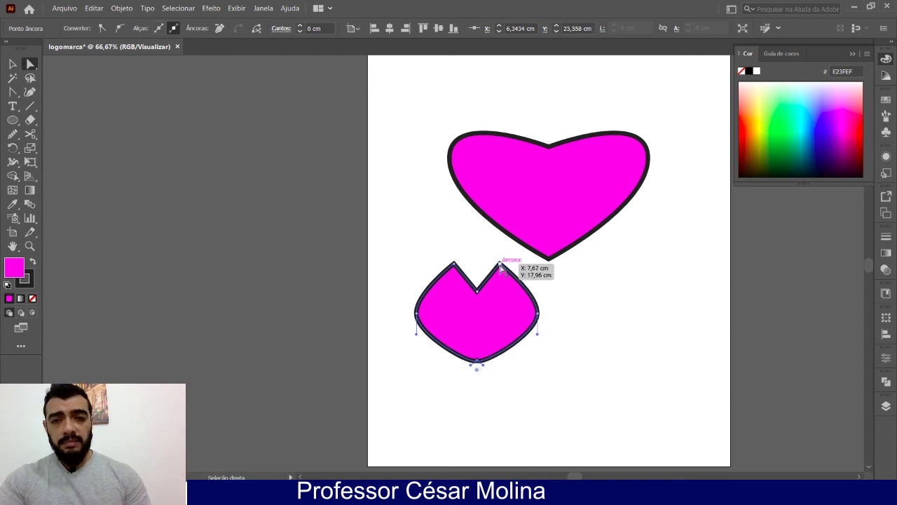
Select the lower heart's two pointed top anchors, round both corners together, and deselect the shape
left_click(499, 266)
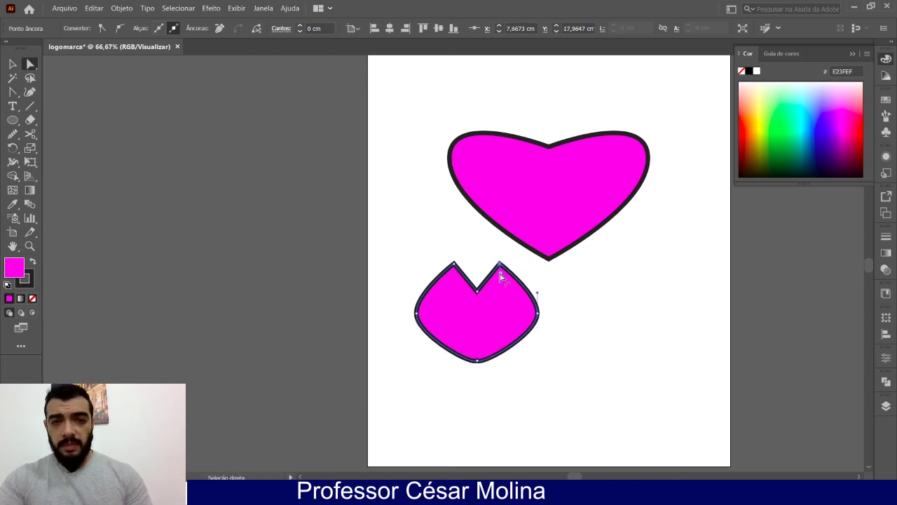
left_click(453, 265, "shift")
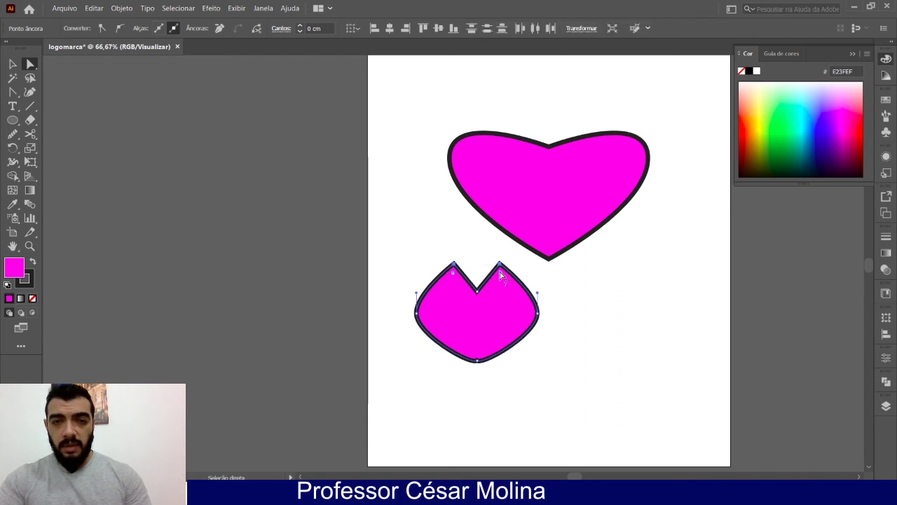
left_click(561, 268)
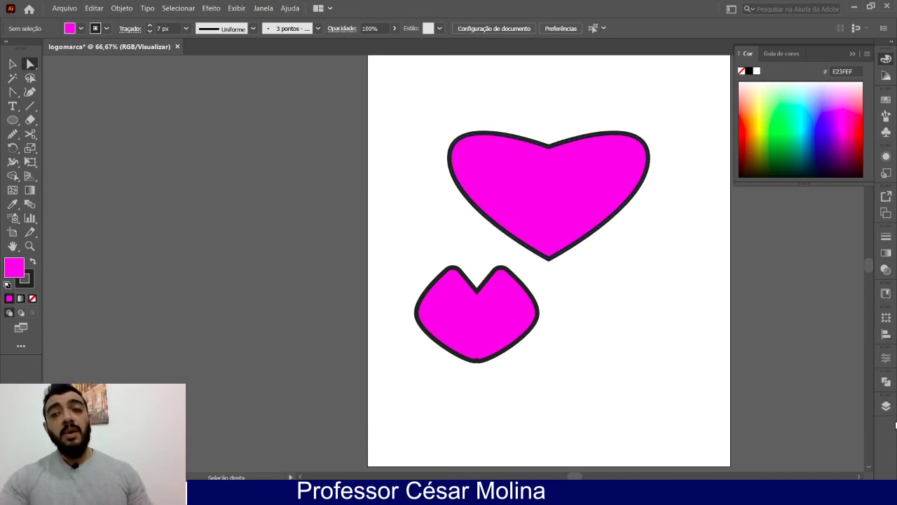
Look through the layer, Pathfinder, properties, stroke, brush and colour options, and collapse them
left_click(886, 407)
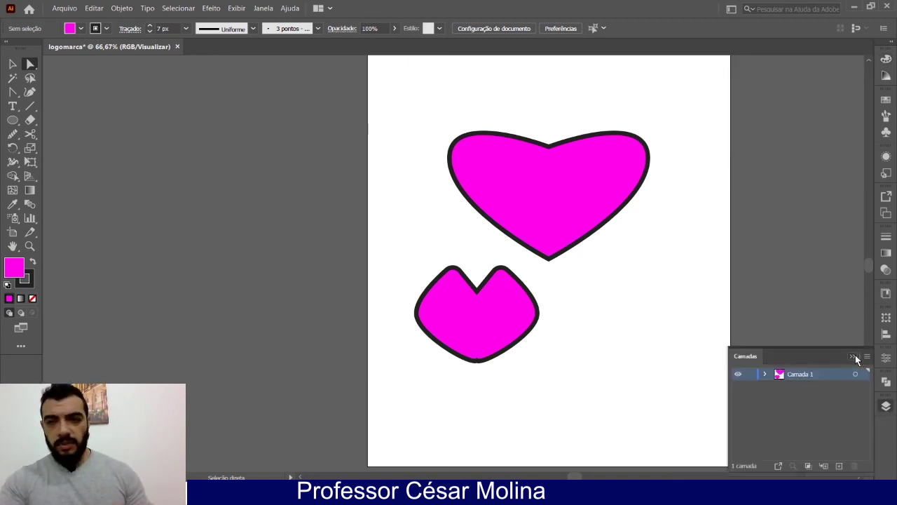
left_click(854, 356)
left_click(888, 382)
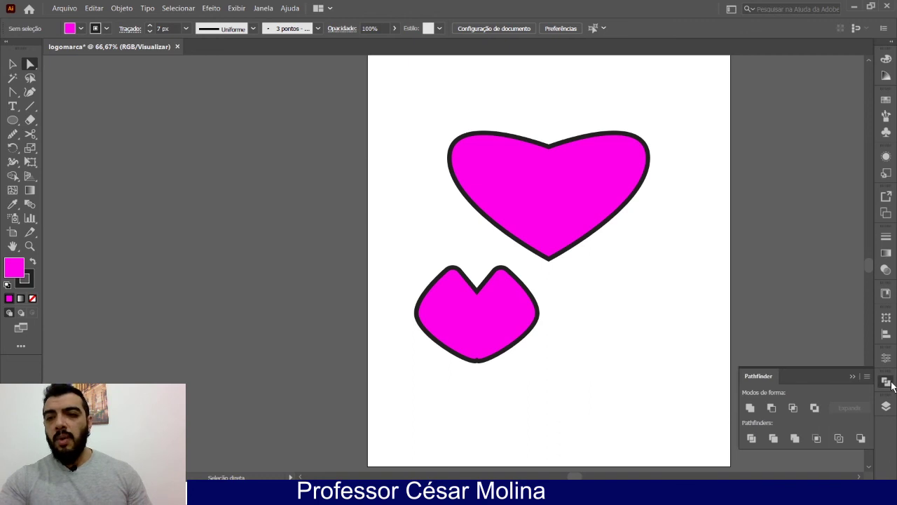
left_click(891, 362)
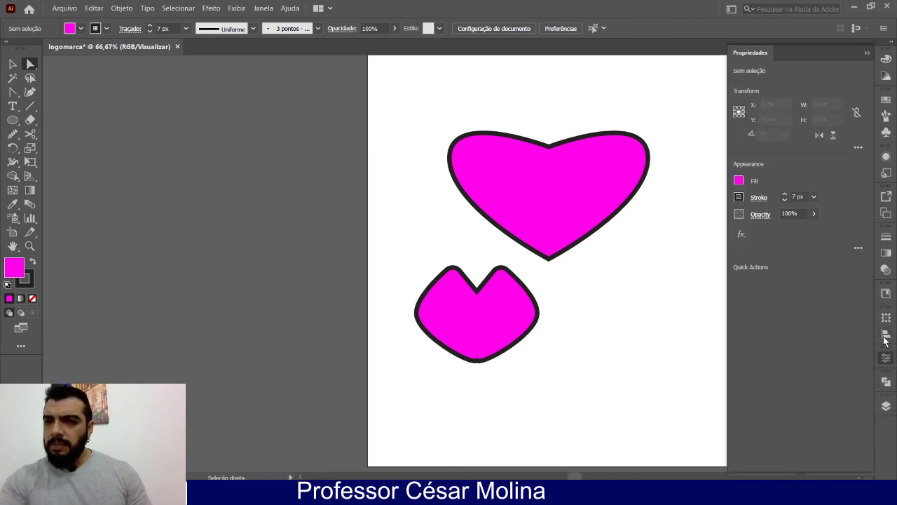
left_click(887, 238)
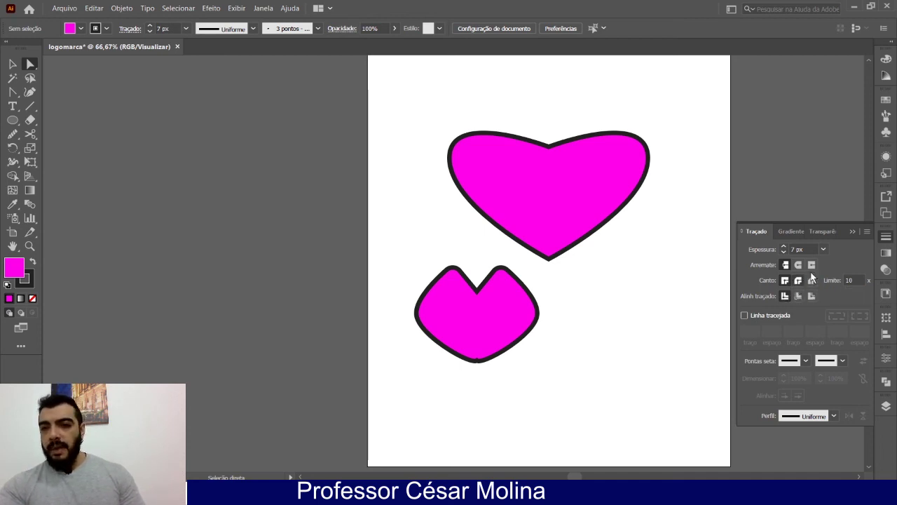
left_click(886, 115)
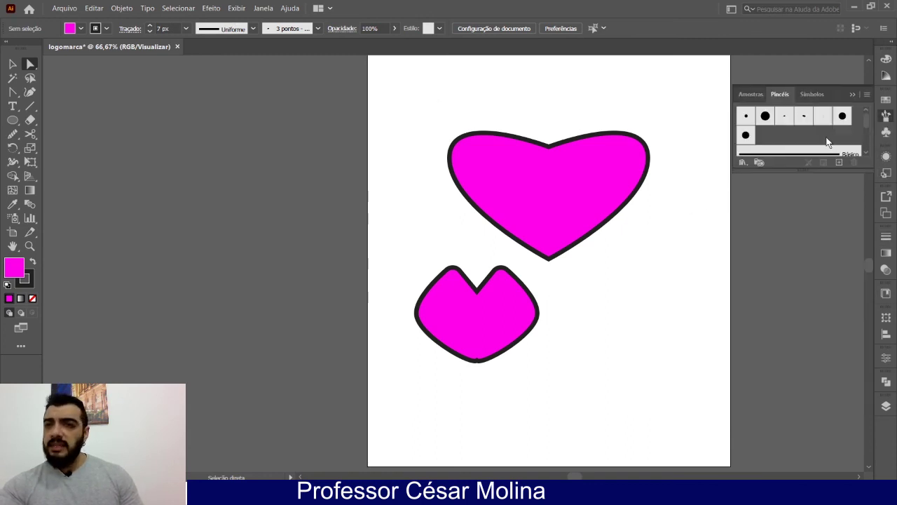
left_click(886, 60)
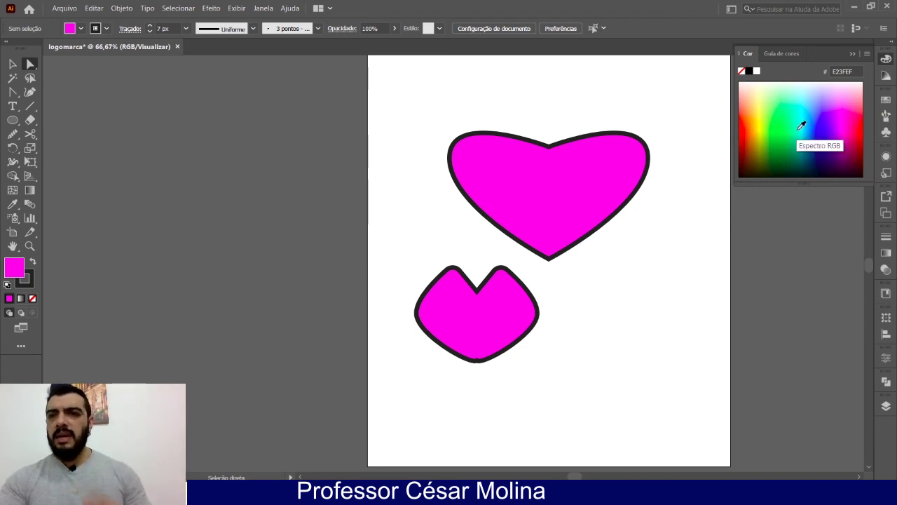
left_click(854, 54)
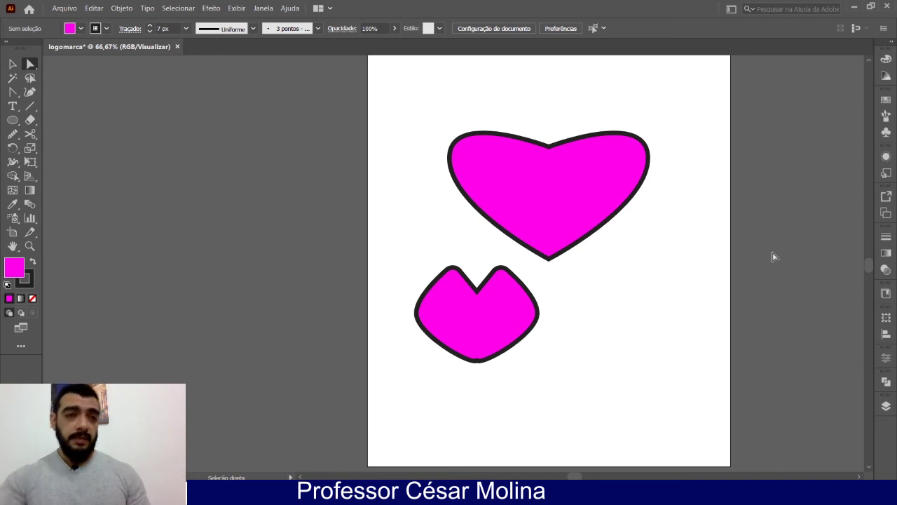
Draw a curved Pen path from above the upper heart, over it and down past its right side
left_click_drag(12, 92, 63, 93)
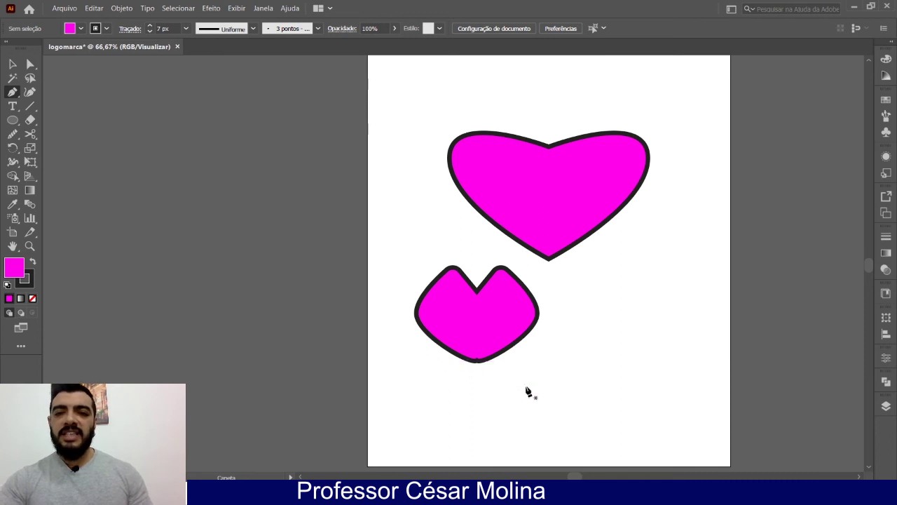
left_click_drag(481, 97, 667, 195)
left_click_drag(687, 298, 614, 298)
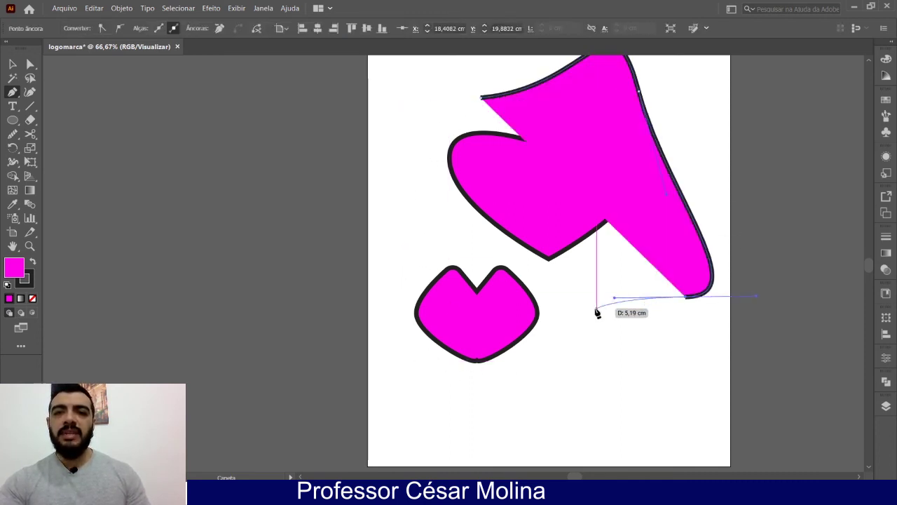